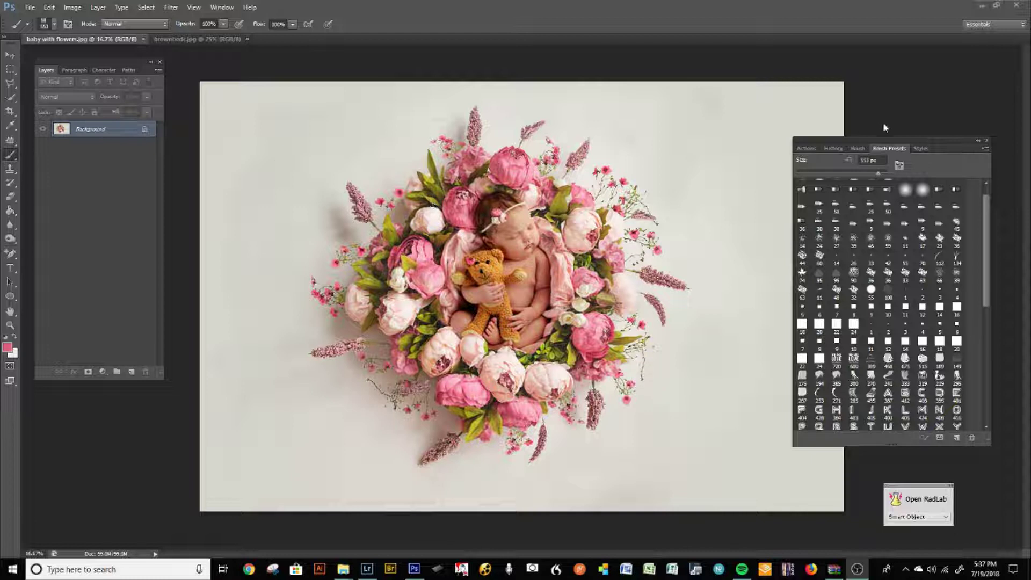
pyautogui.moveTo(879, 143)
pyautogui.mouseDown()
pyautogui.moveTo(905, 142)
pyautogui.moveTo(895, 140)
pyautogui.mouseUp()
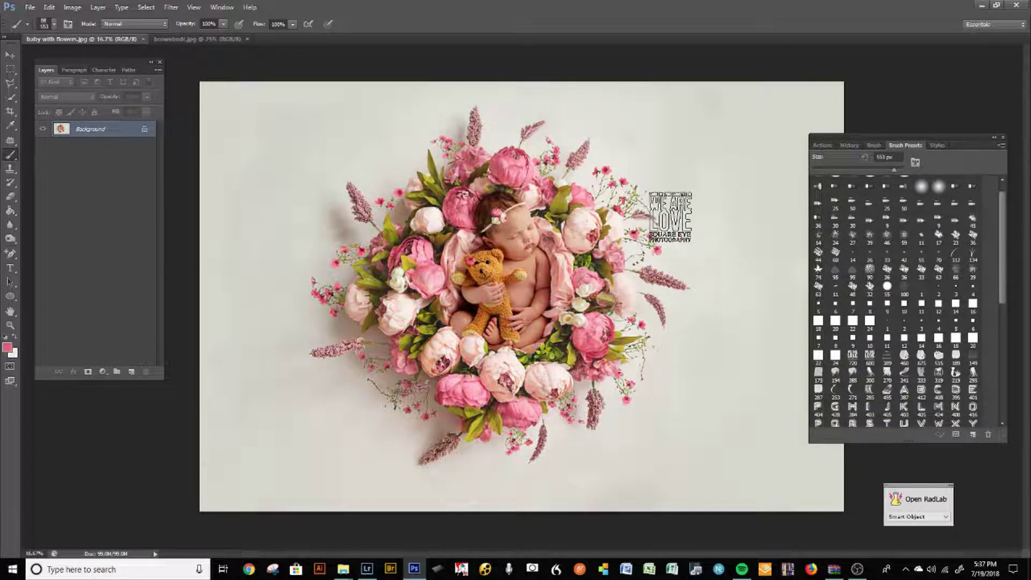
pyautogui.click(212, 40)
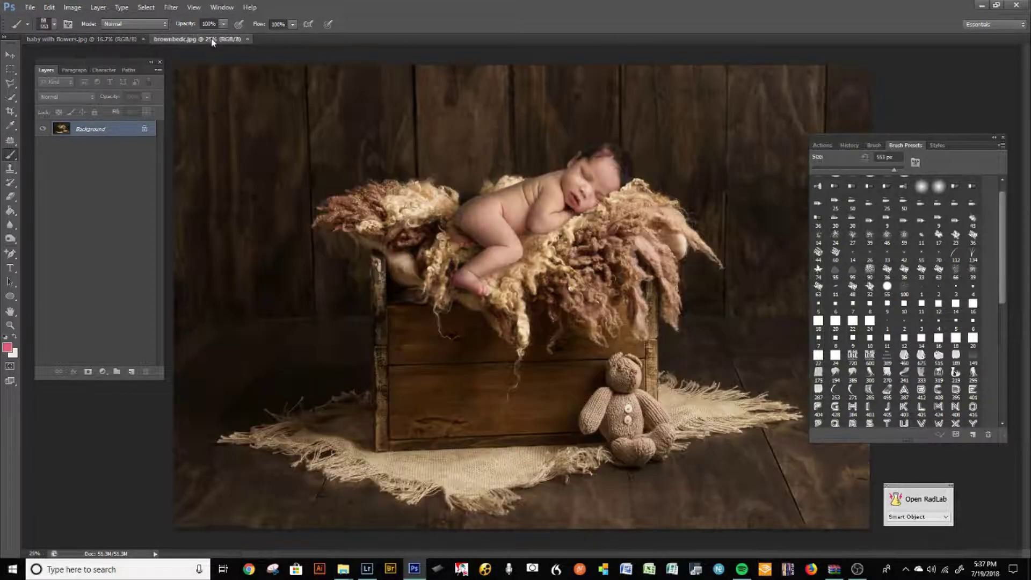
pyautogui.click(107, 35)
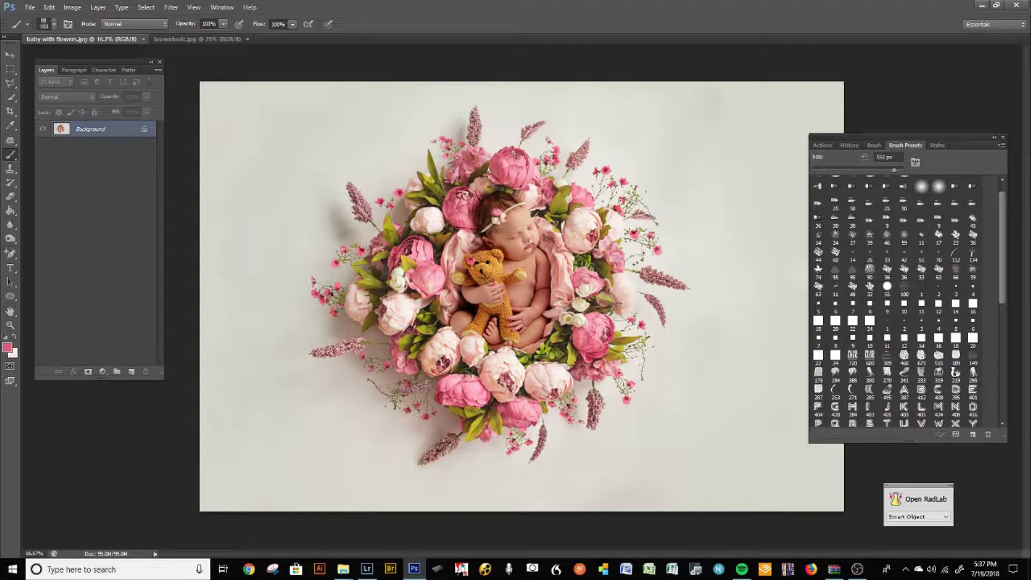
# Step: Open ITTY BITTY MARKETING BOARD.psd and float it as an uncovered separate window beside the baby with flowers photo
pyautogui.hotkey('ctrl', 'o')
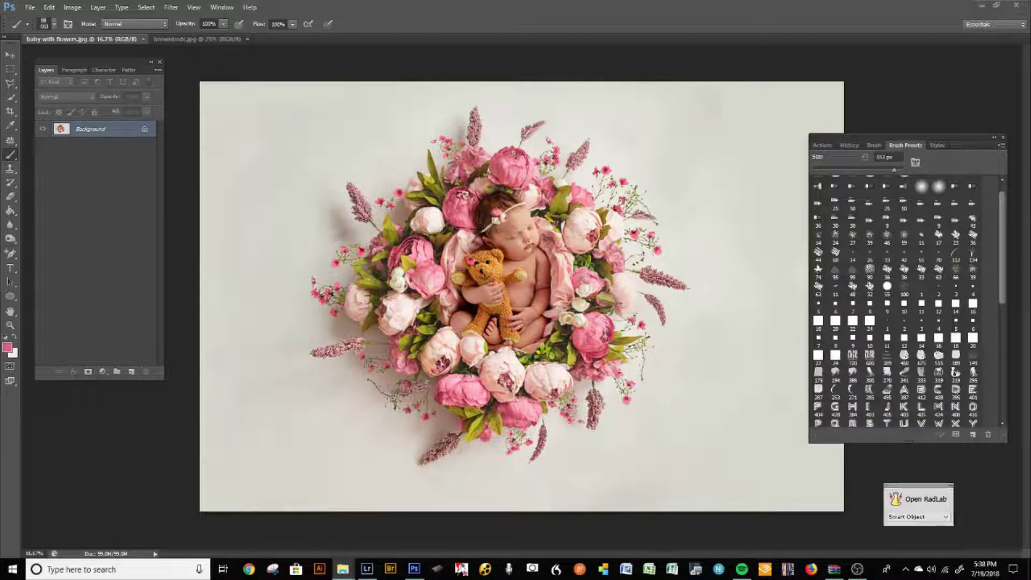
pyautogui.moveTo(748, 106); pyautogui.dragTo(400, 39)
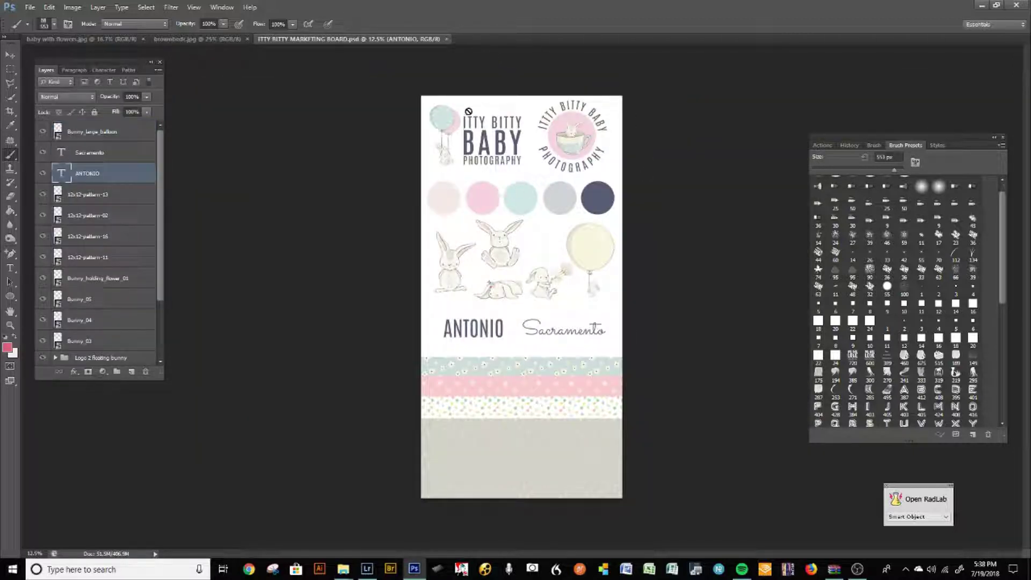
pyautogui.moveTo(309, 43)
pyautogui.mouseDown()
pyautogui.moveTo(424, 64)
pyautogui.moveTo(799, 86)
pyautogui.moveTo(196, 73)
pyautogui.moveTo(199, 114)
pyautogui.moveTo(903, 82)
pyautogui.mouseUp()
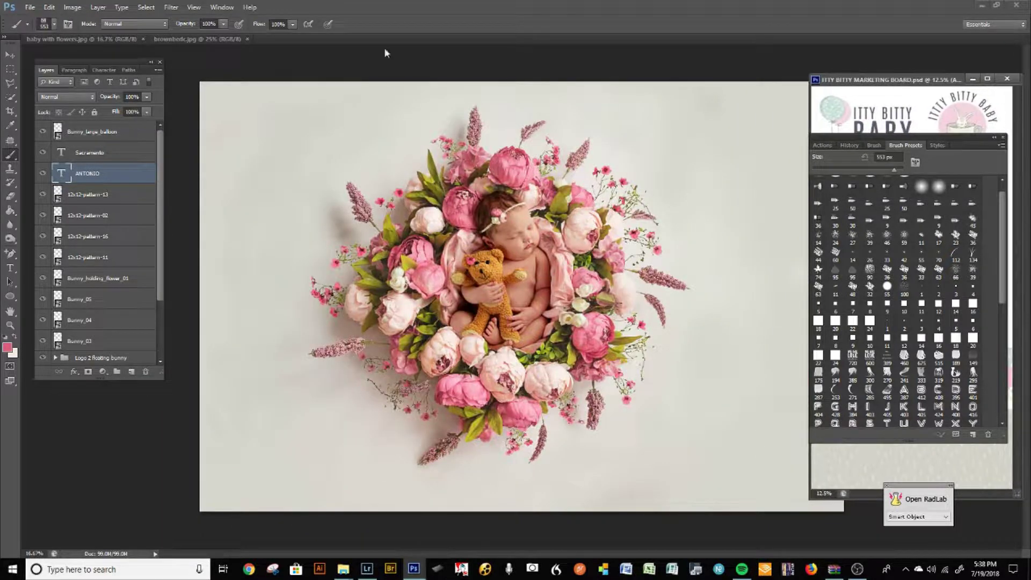
pyautogui.click(219, 40)
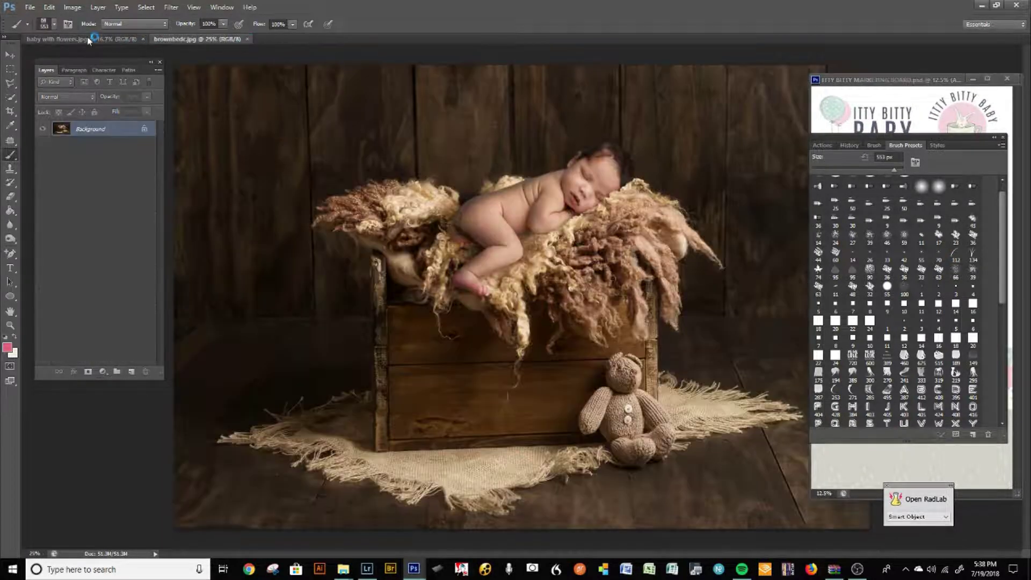
pyautogui.click(87, 38)
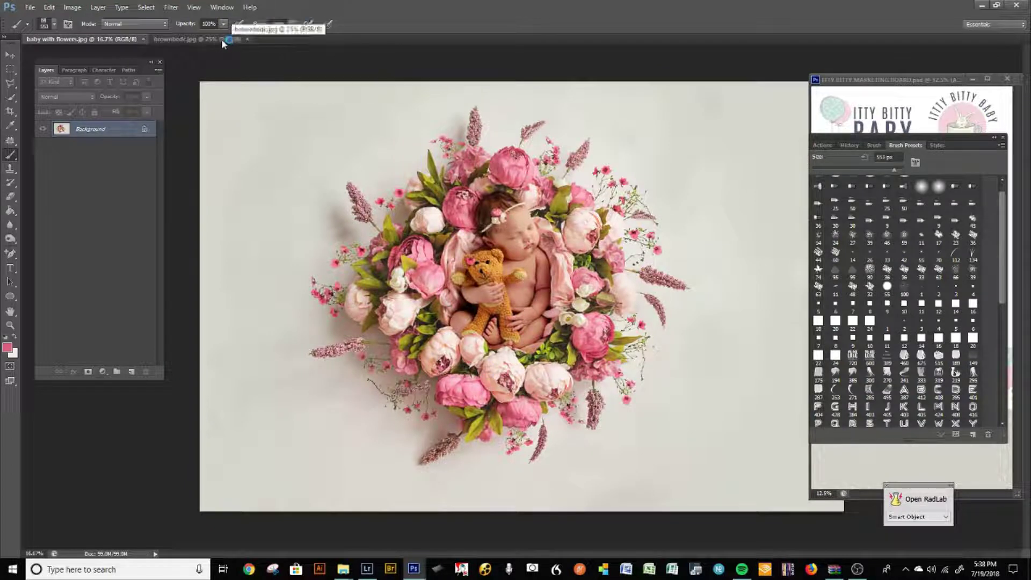
pyautogui.moveTo(857, 138)
pyautogui.mouseDown()
pyautogui.moveTo(648, 120)
pyautogui.moveTo(692, 101)
pyautogui.moveTo(1020, 111)
pyautogui.mouseUp()
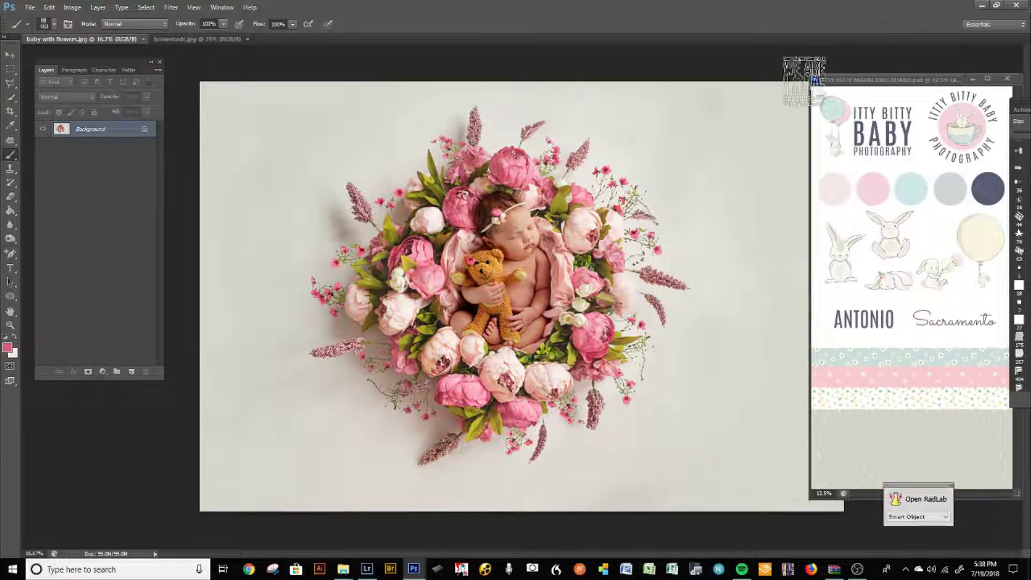
# Step: Marquee-select the empty lower-left corner of the flower photo, about 1578 by 1422 pixels, where the logo fits
pyautogui.click(10, 68)
pyautogui.moveTo(272, 195); pyautogui.dragTo(495, 341)
pyautogui.click(181, 425)
pyautogui.moveTo(180, 425); pyautogui.dragTo(351, 541)
pyautogui.click(300, 333)
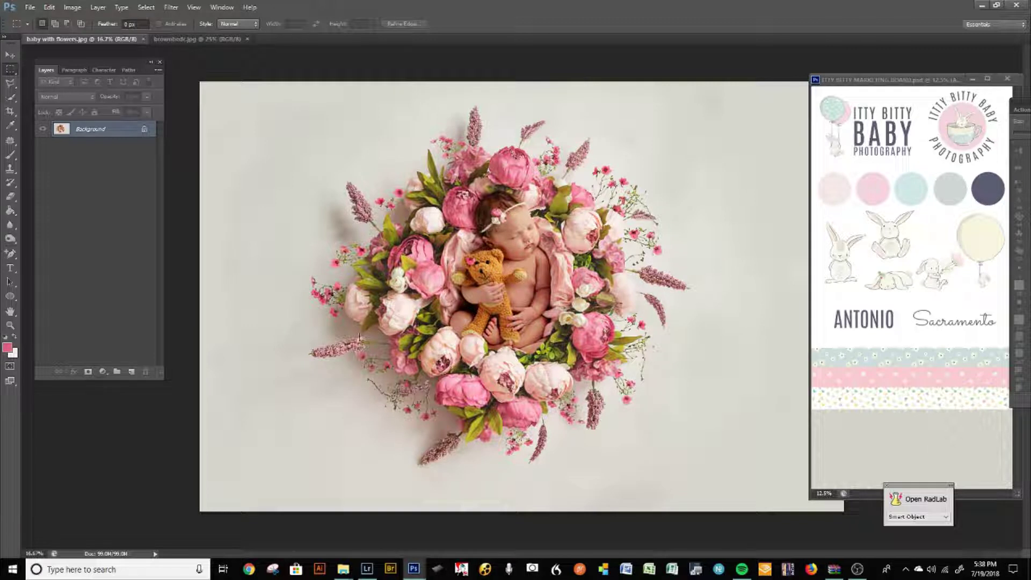
pyautogui.moveTo(192, 384); pyautogui.dragTo(340, 519)
# Step: Create a new white RGB document from the Clipboard preset, 1578 by 1422 pixels at 300 pixels/inch
pyautogui.hotkey('ctrl', 'n')
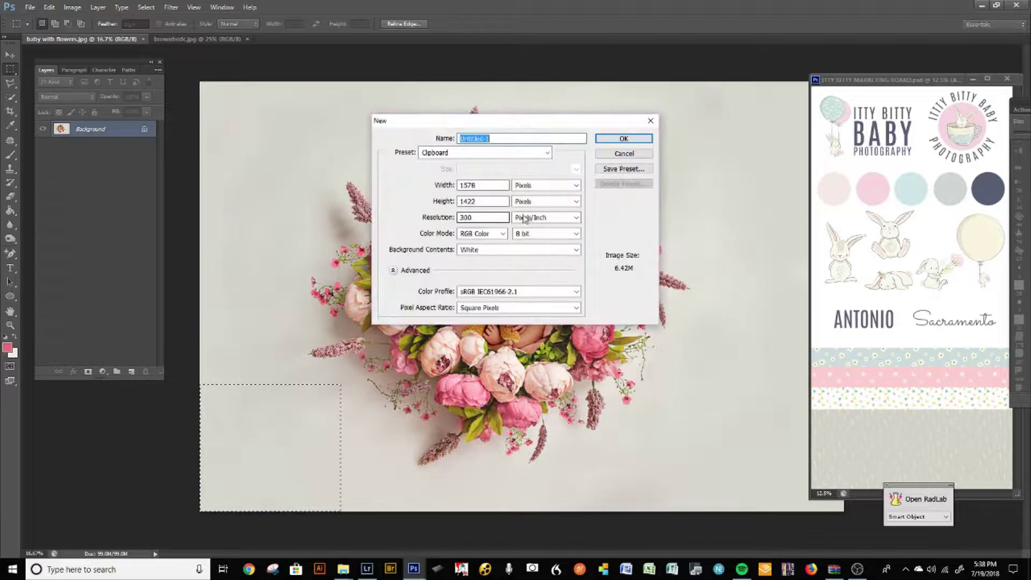
pyautogui.click(624, 139)
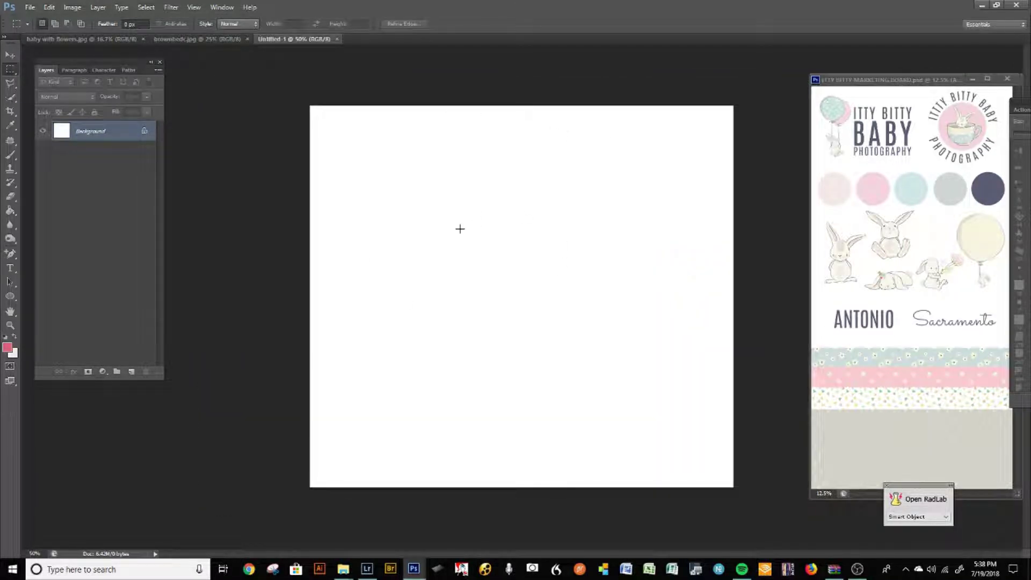
pyautogui.click(220, 39)
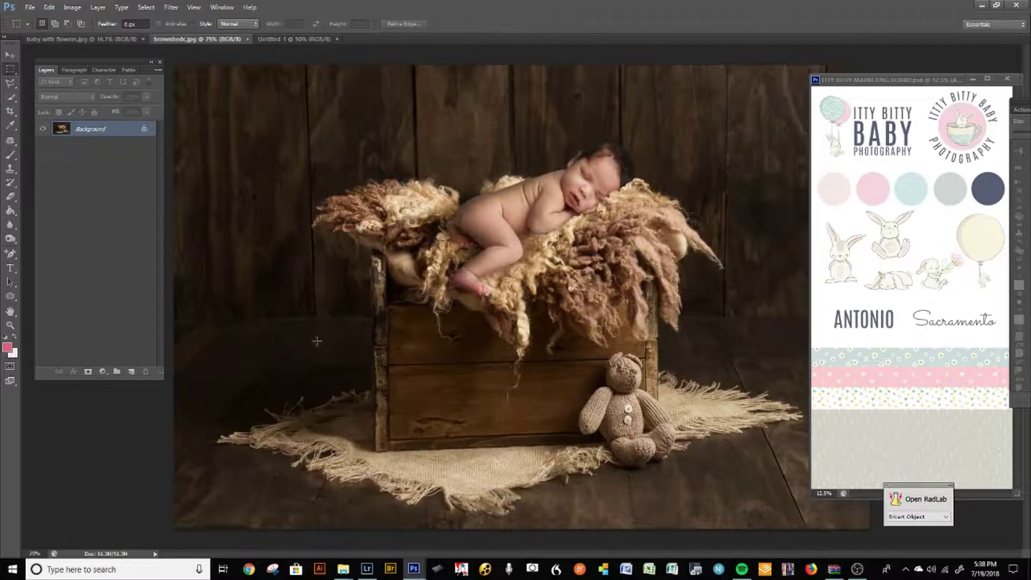
pyautogui.click(124, 39)
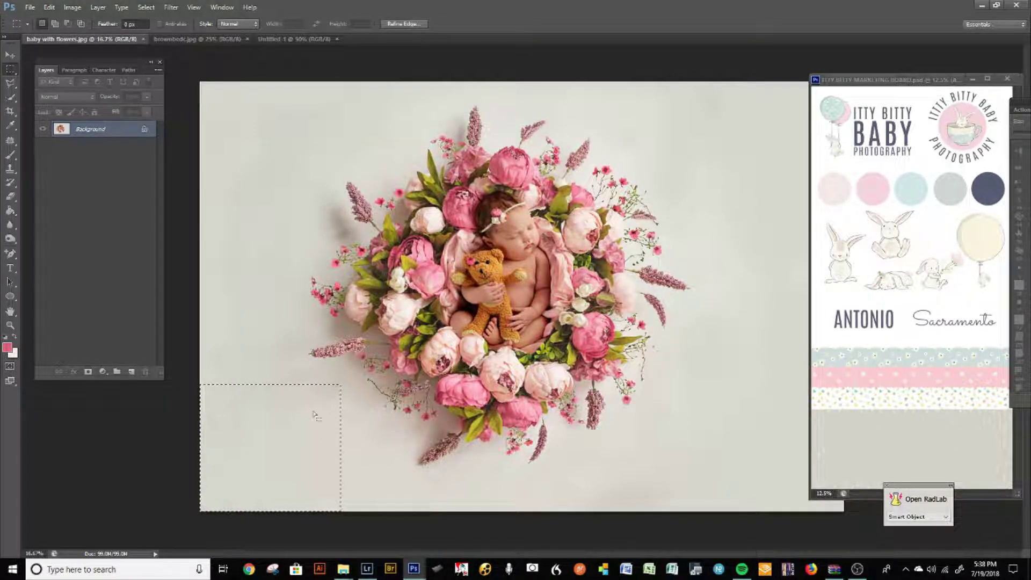
pyautogui.click(295, 39)
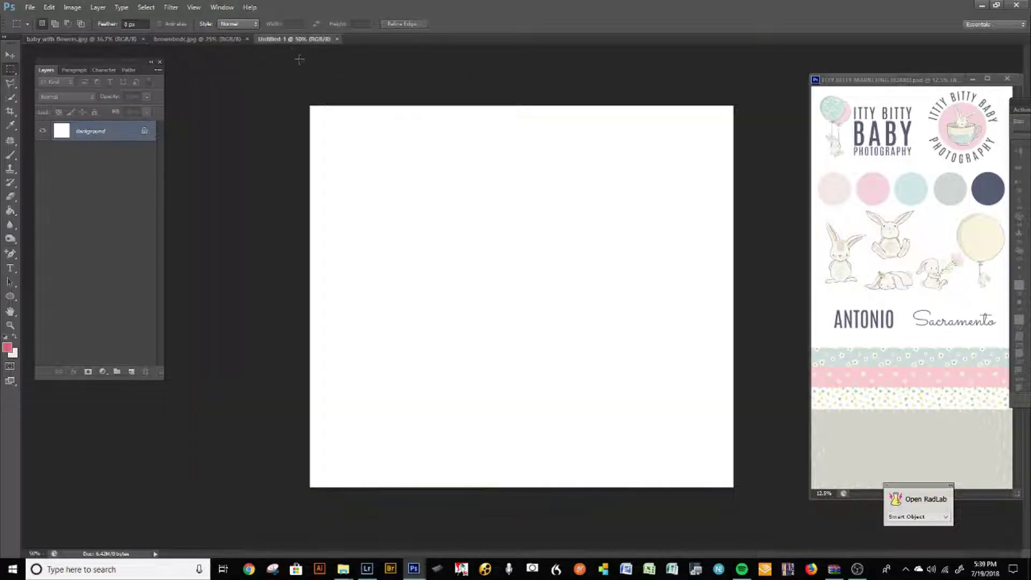
# Step: Copy the floating bunny logo group from the marketing board into the centre of the new blank document
pyautogui.moveTo(880, 81); pyautogui.dragTo(830, 88)
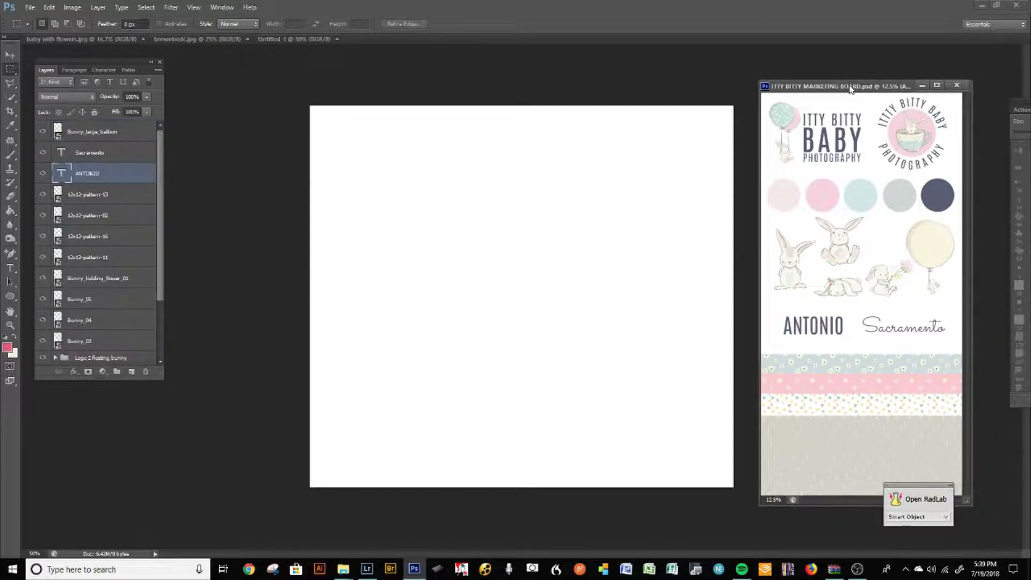
pyautogui.click(10, 54)
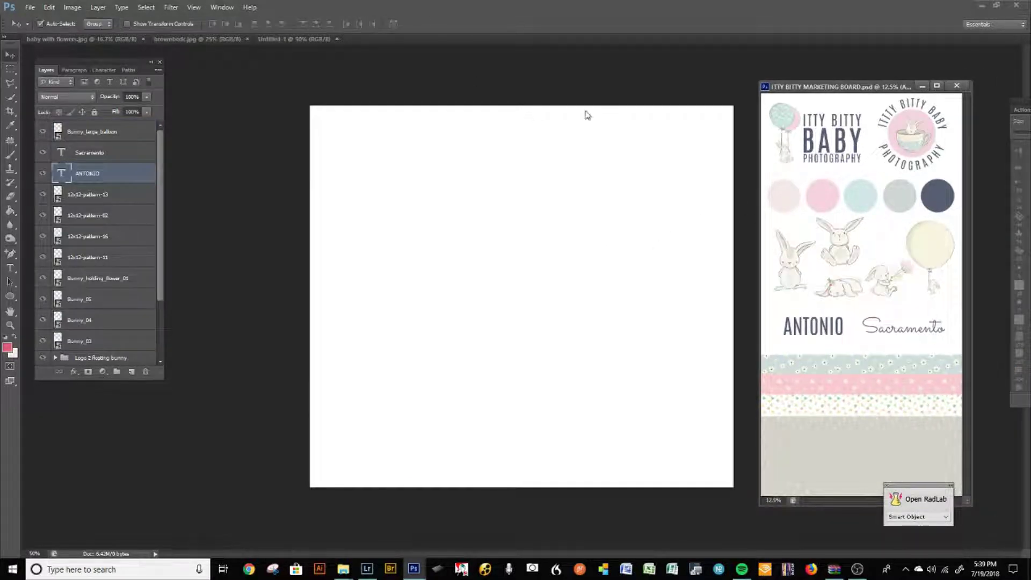
pyautogui.moveTo(835, 144); pyautogui.dragTo(598, 301)
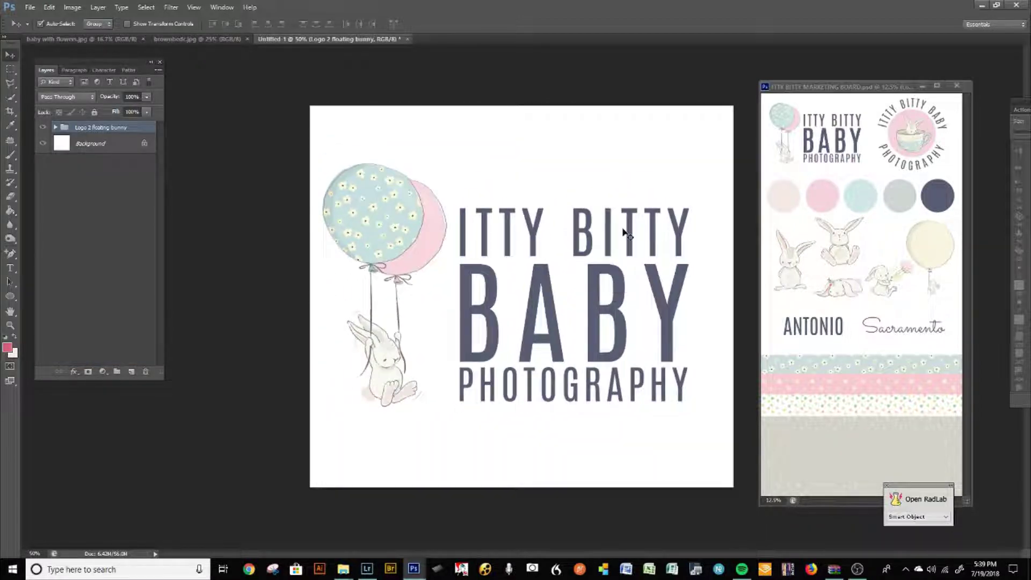
# Step: Expand the Logo 2 floating bunny group and move all its text and bunny layers out above it
pyautogui.doubleClick(56, 131)
pyautogui.click(57, 128)
pyautogui.click(75, 146)
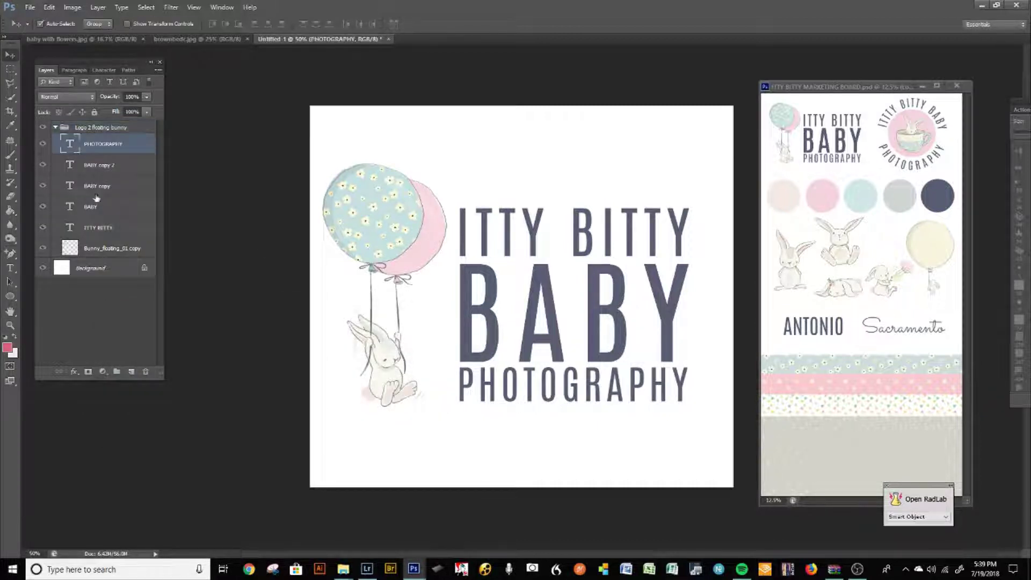
pyautogui.keyDown('shift'); pyautogui.click(100, 253); pyautogui.keyUp('shift')
pyautogui.moveTo(117, 144); pyautogui.dragTo(117, 123)
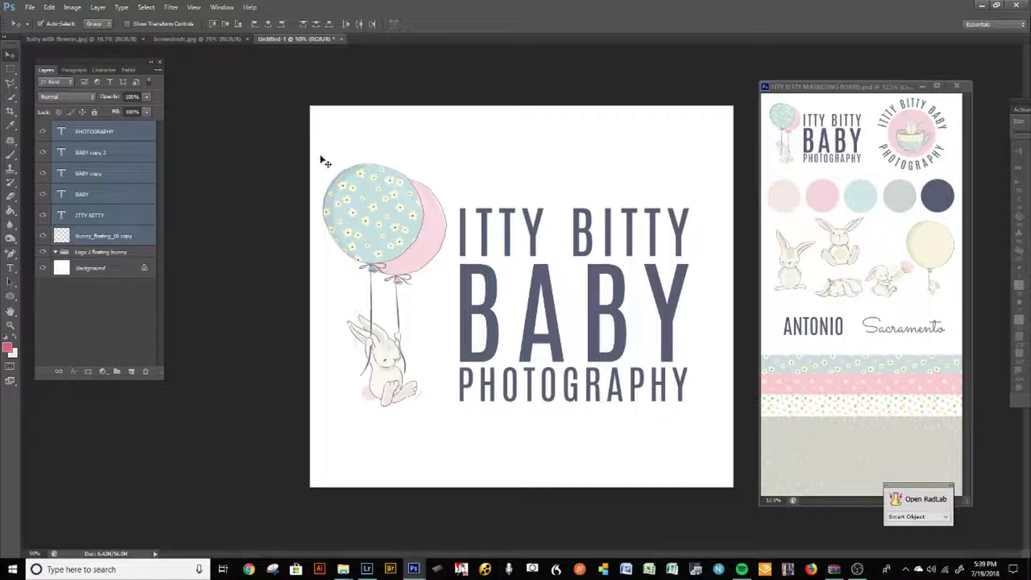
# Step: Define the logo artwork as a brush preset named TEST, with the bunny layer selected
pyautogui.click(147, 231)
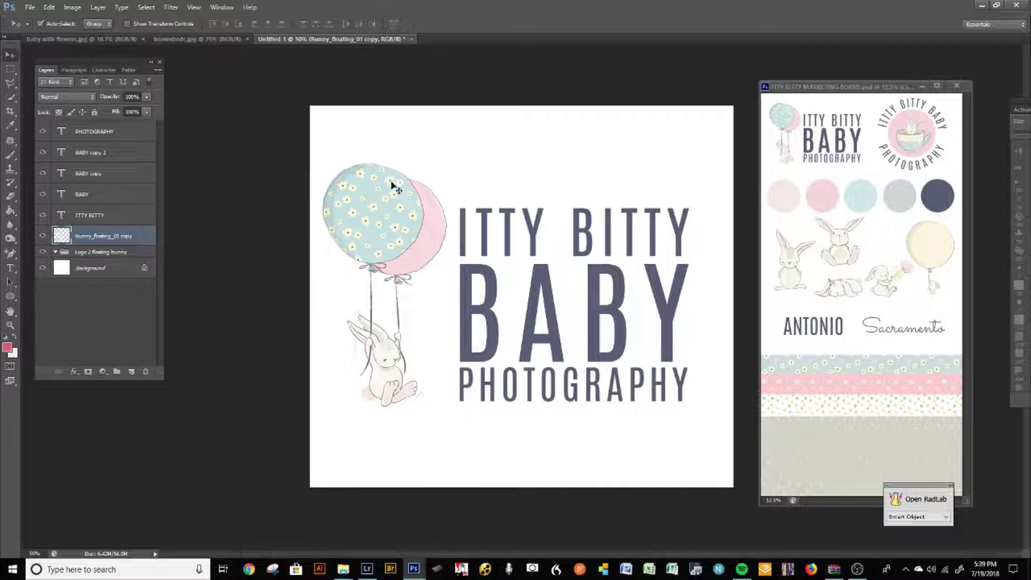
pyautogui.moveTo(363, 381); pyautogui.dragTo(416, 367)
pyautogui.click(50, 8)
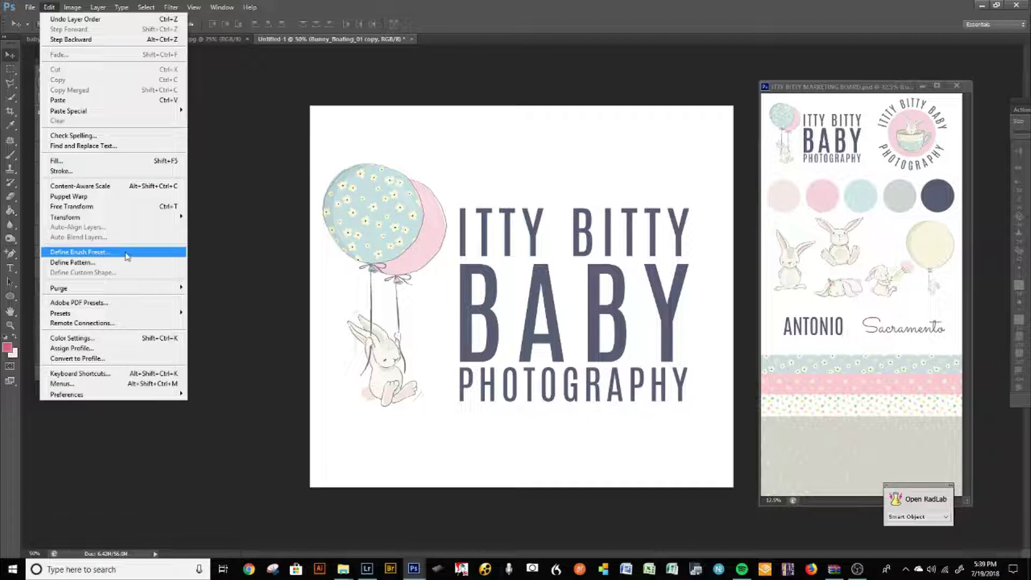
pyautogui.click(106, 253)
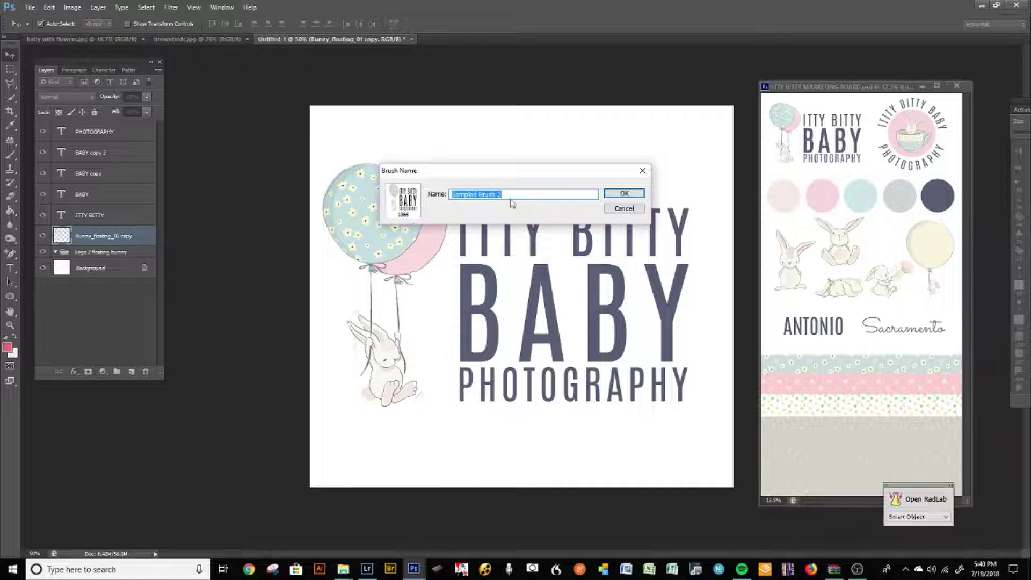
pyautogui.write('TEST')
pyautogui.click(638, 194)
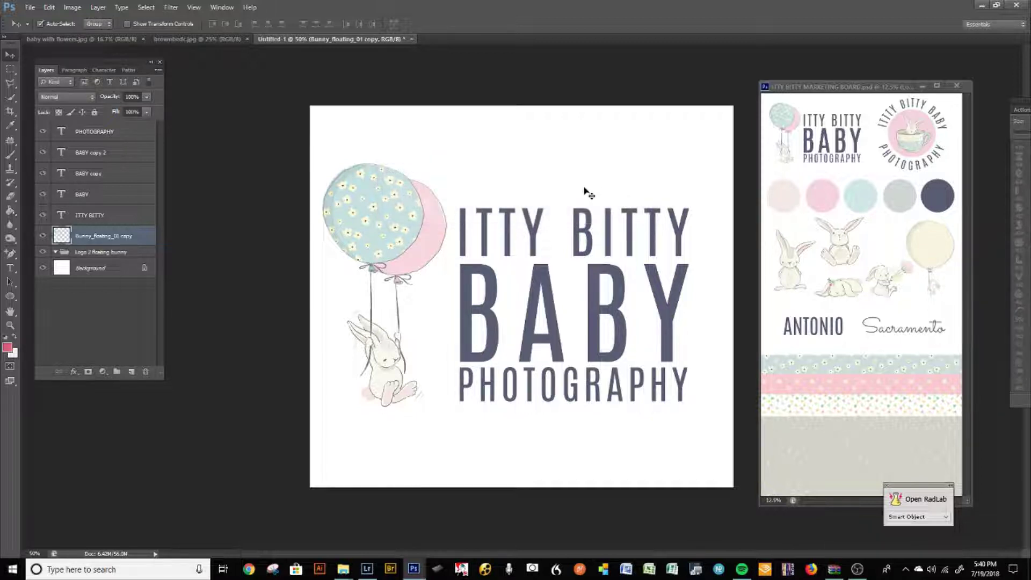
# Step: Return to the baby with flowers photo and sample a pink foreground colour with the Eyedropper
pyautogui.click(214, 40)
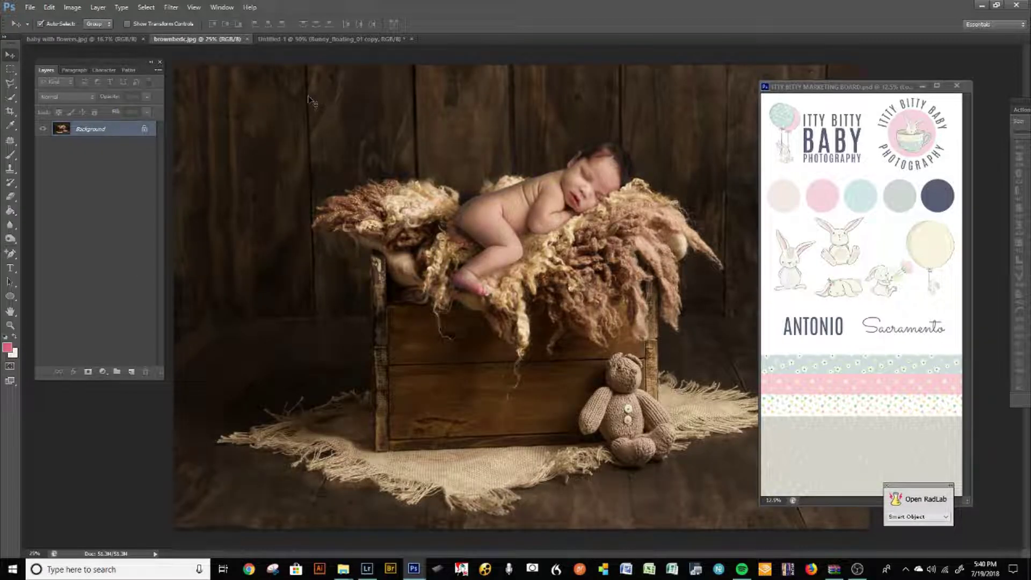
pyautogui.click(123, 39)
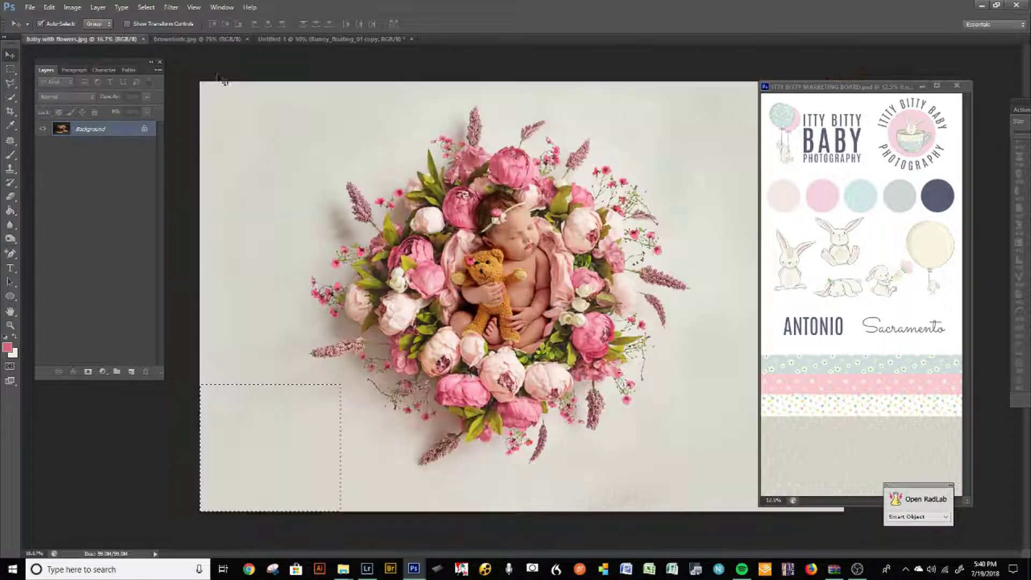
pyautogui.press('i')
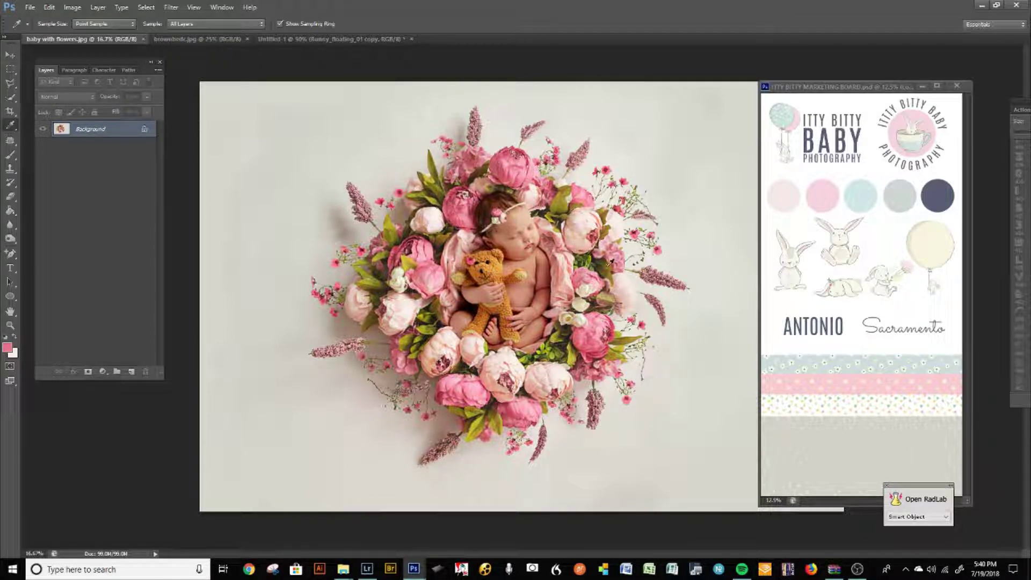
# Step: Bring the hidden brush settings back into view over the flower photo
pyautogui.click(1021, 109)
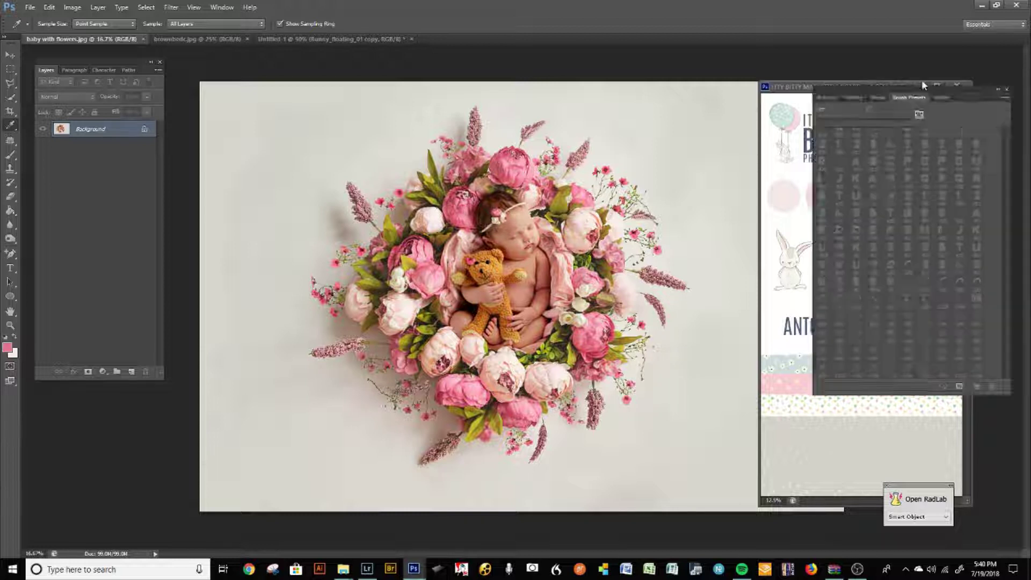
pyautogui.moveTo(921, 79)
pyautogui.mouseDown()
pyautogui.moveTo(742, 140)
pyautogui.moveTo(653, 155)
pyautogui.mouseUp()
pyautogui.click(663, 155)
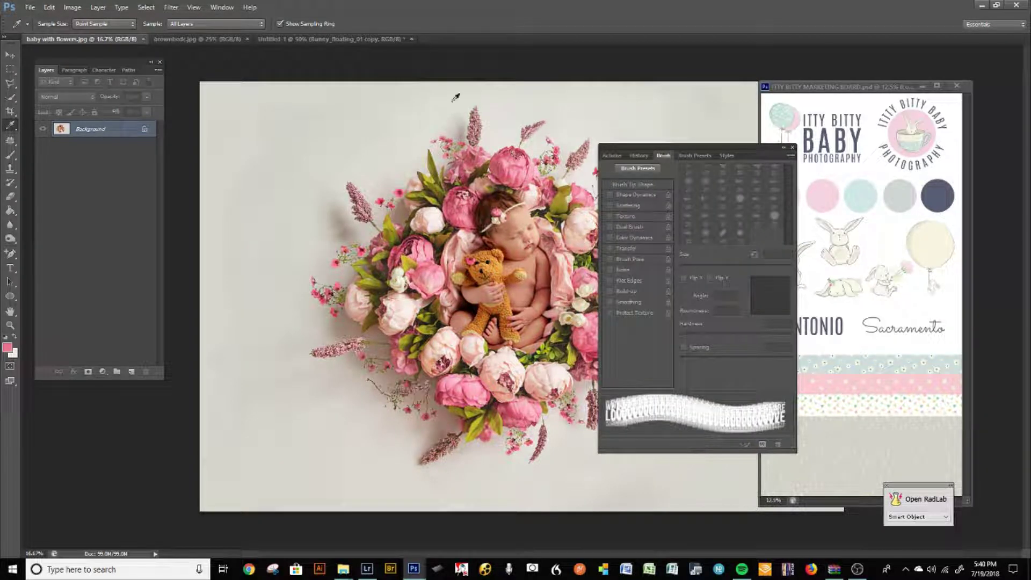
pyautogui.click(222, 7)
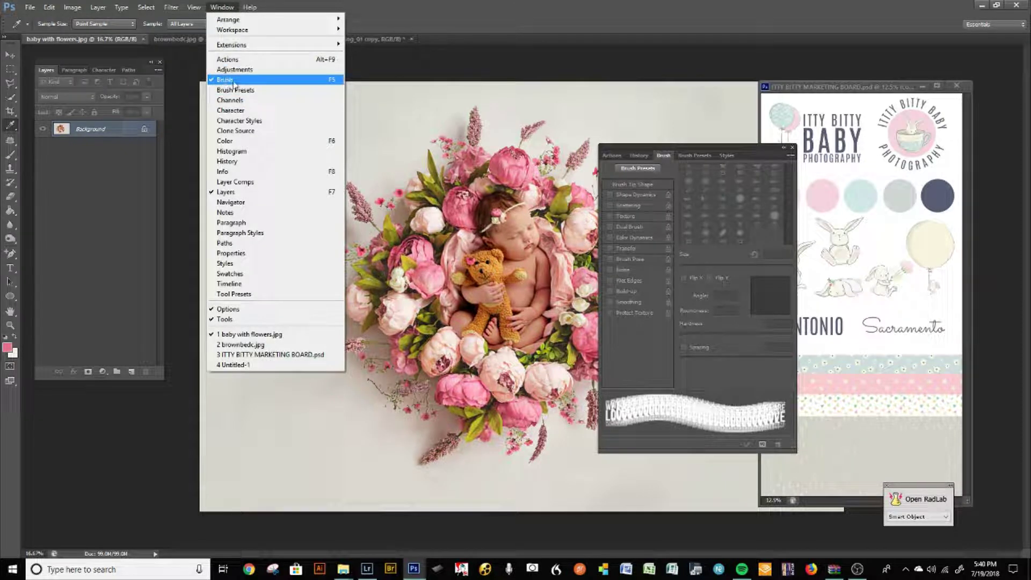
pyautogui.moveTo(718, 156); pyautogui.dragTo(757, 156)
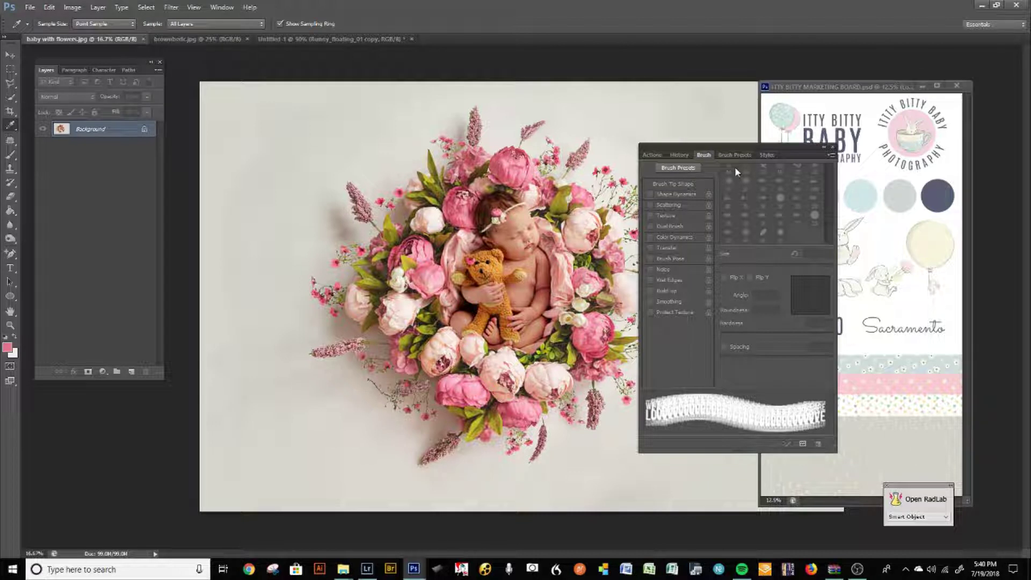
# Step: With the Brush tool, choose the new 1366 px logo preset and stamp it in pink on the photo's lower-left corner
pyautogui.press('b')
pyautogui.scroll(-5, 828, 221)
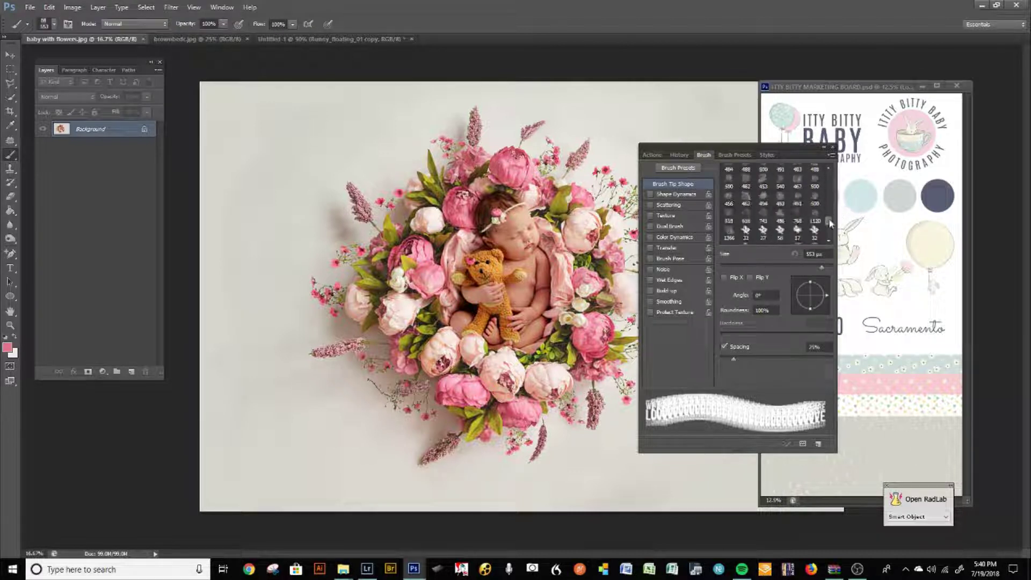
pyautogui.click(734, 155)
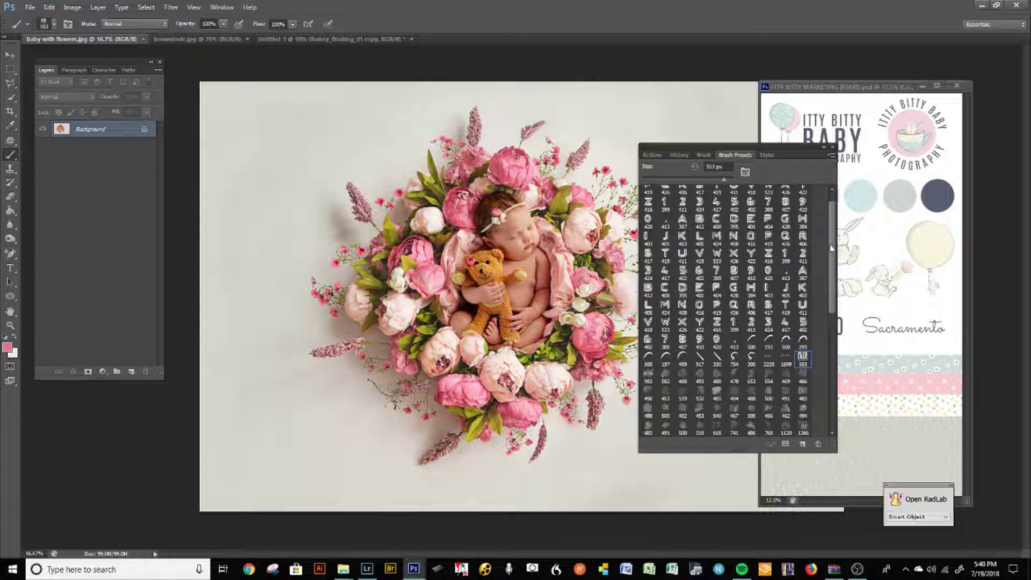
pyautogui.moveTo(831, 248); pyautogui.dragTo(829, 413)
pyautogui.click(803, 428)
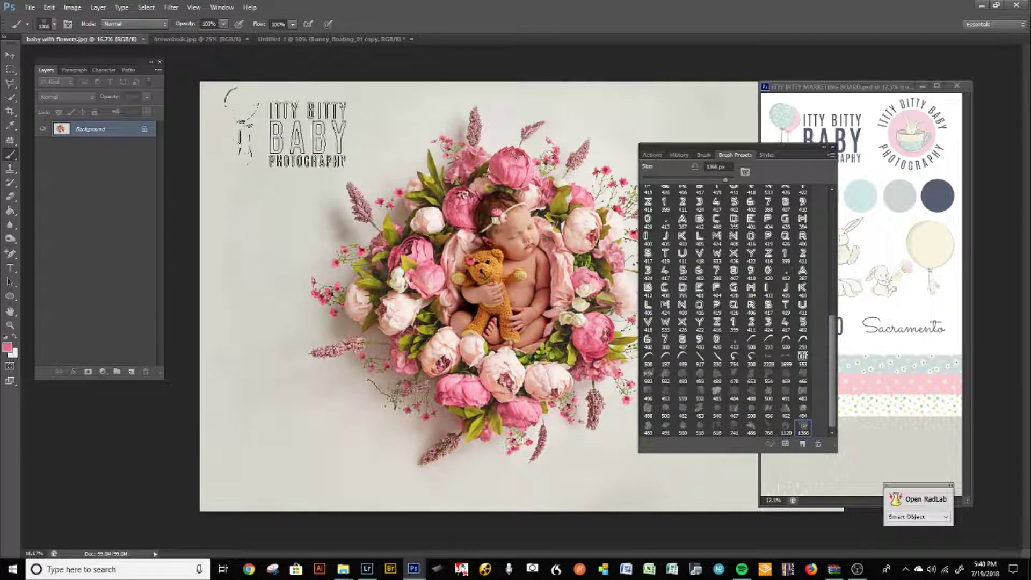
pyautogui.click(276, 451)
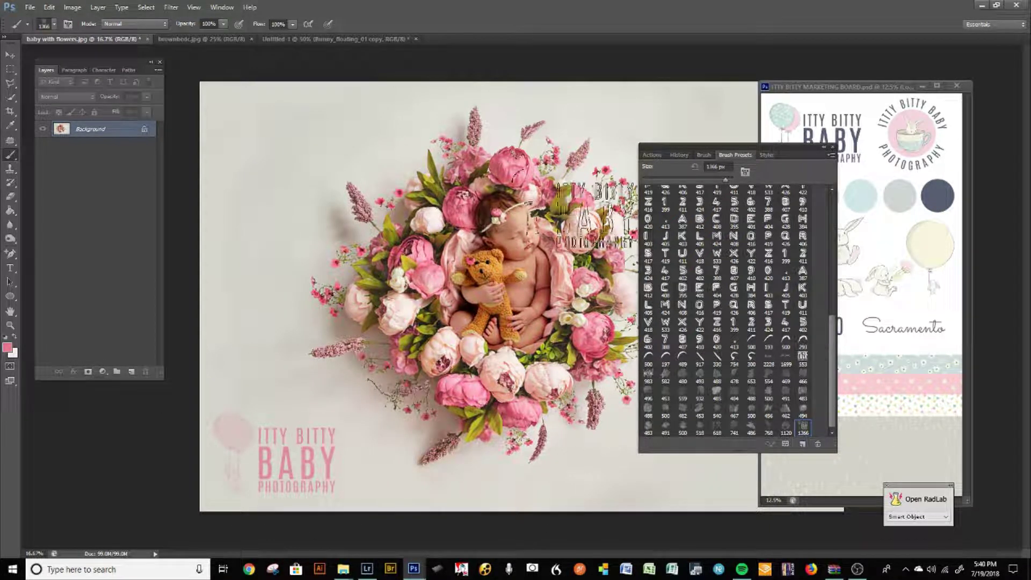
# Step: Undo the pink logo stamp on the flower photo and delete the 1366 px logo preset from the brush presets
pyautogui.hotkey('ctrl', 'z')
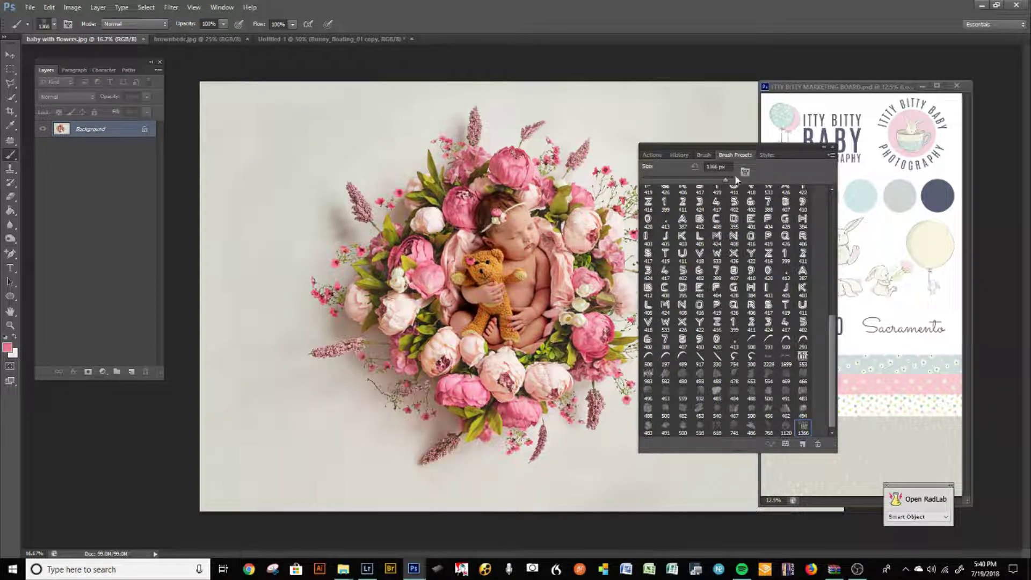
pyautogui.moveTo(745, 155); pyautogui.dragTo(556, 153)
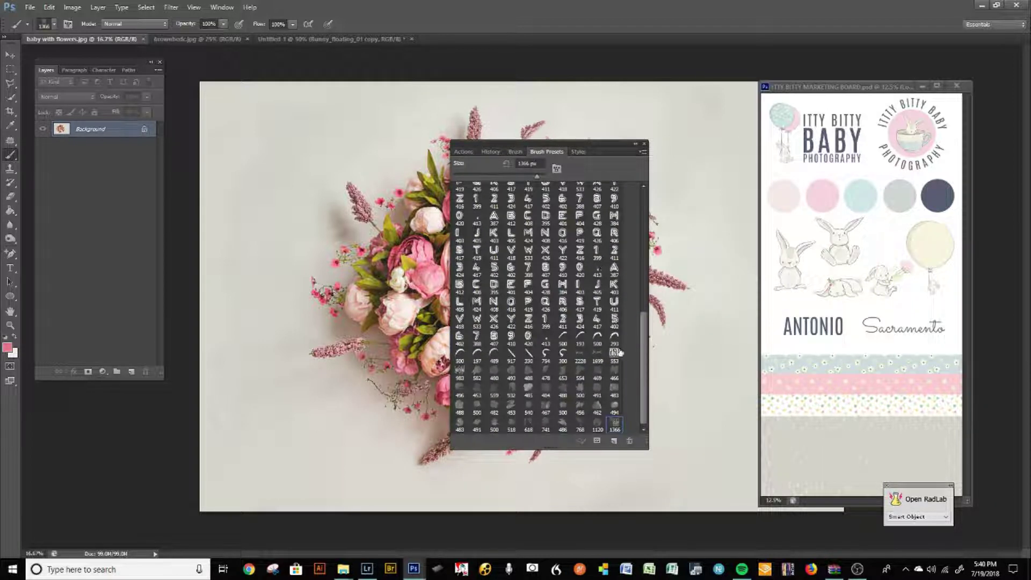
pyautogui.click(515, 152)
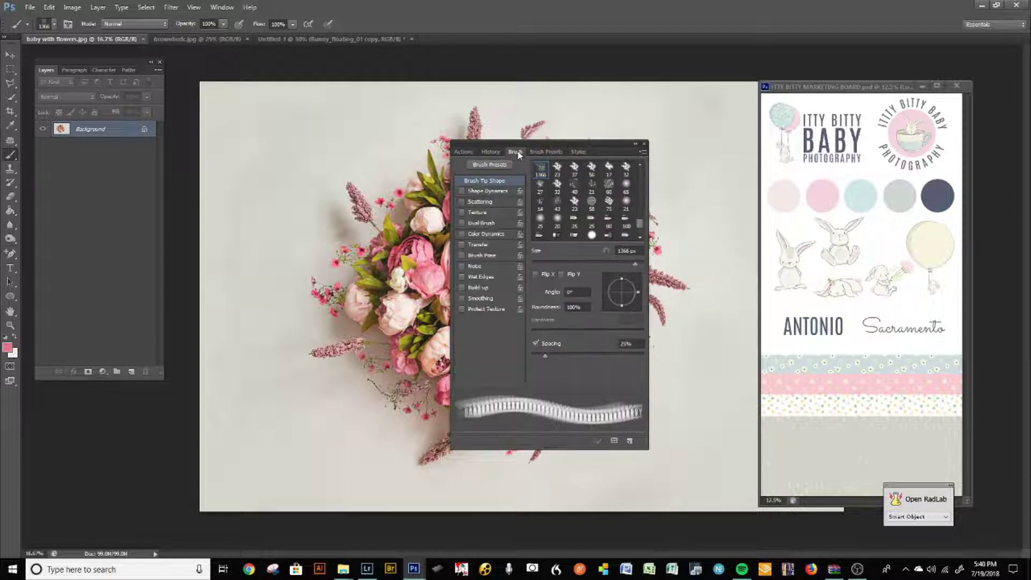
pyautogui.click(545, 152)
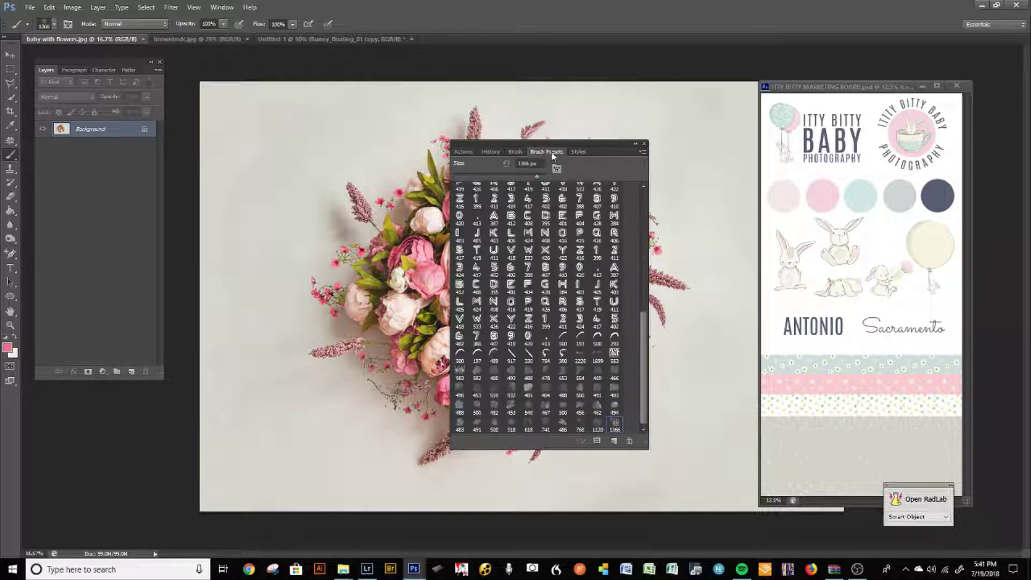
pyautogui.click(213, 7)
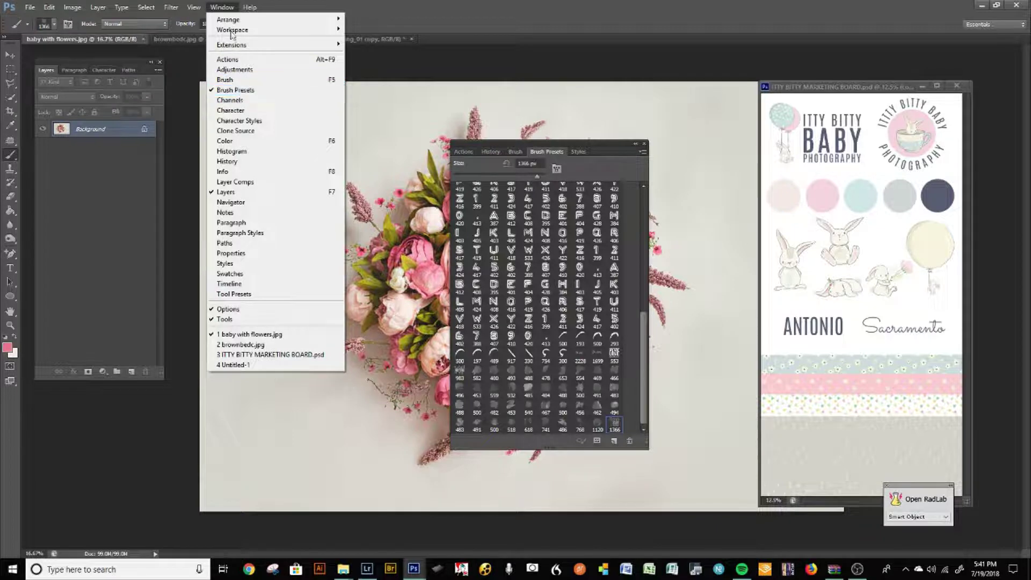
pyautogui.click(517, 152)
pyautogui.click(546, 152)
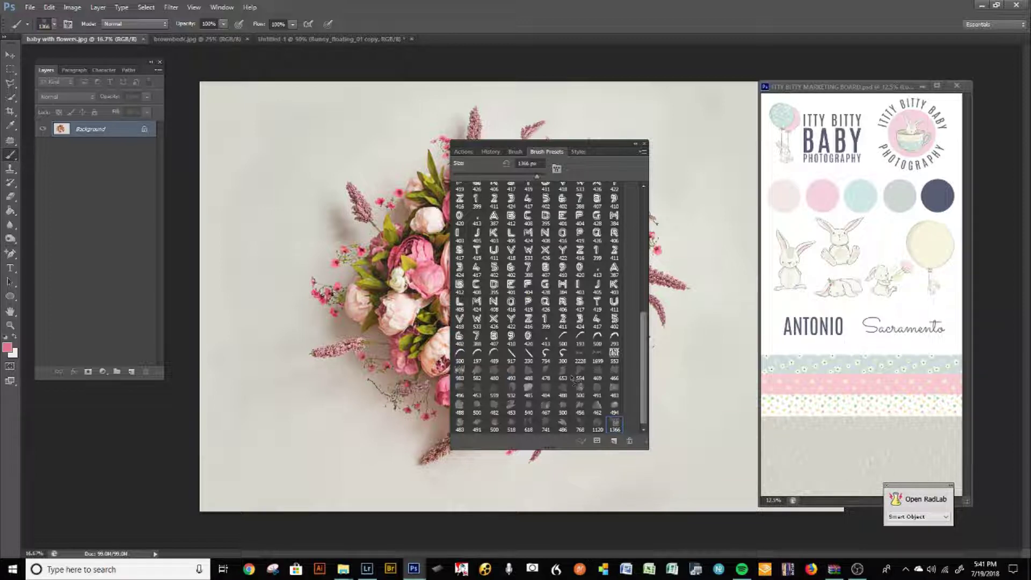
pyautogui.click(629, 440)
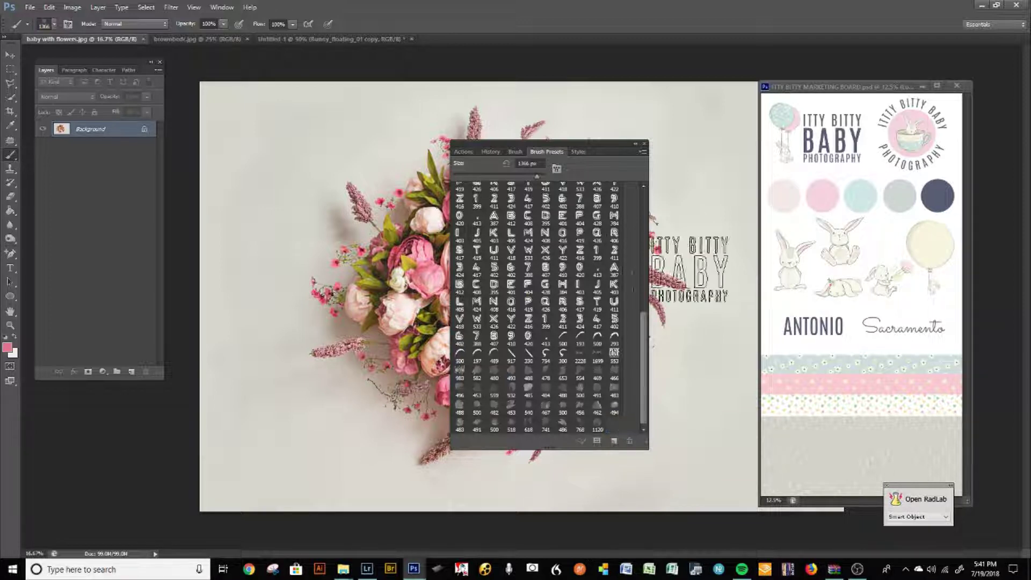
pyautogui.moveTo(534, 147); pyautogui.dragTo(825, 194)
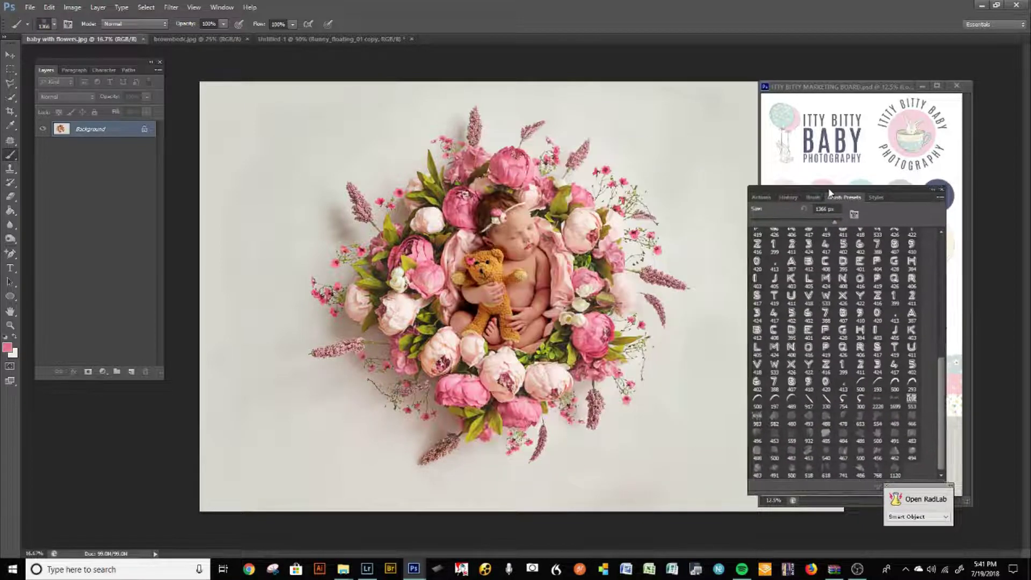
# Step: Return to the Untitled-1 logo document and recolour the ITTY BITTY text black
pyautogui.click(282, 42)
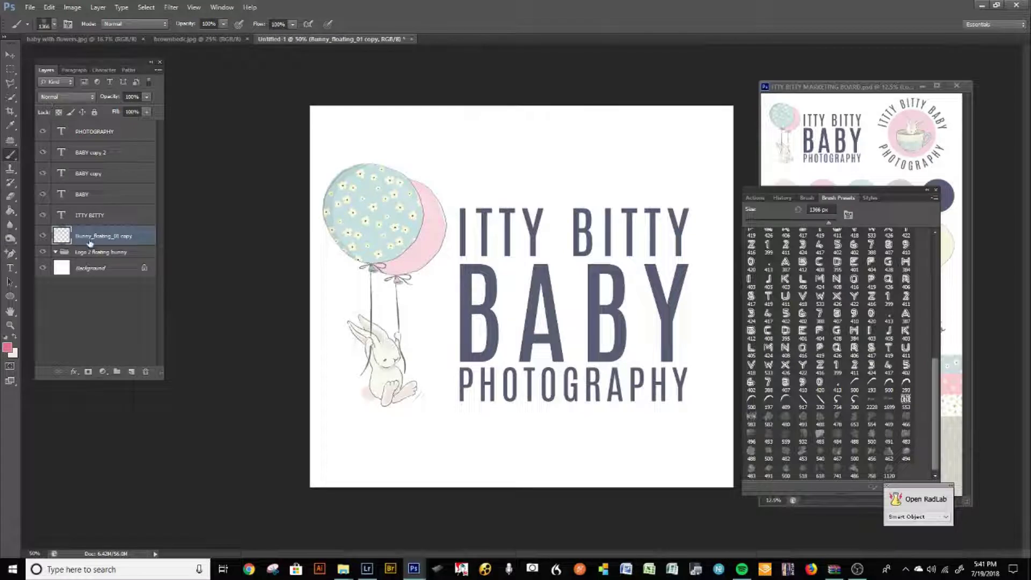
pyautogui.click(95, 139)
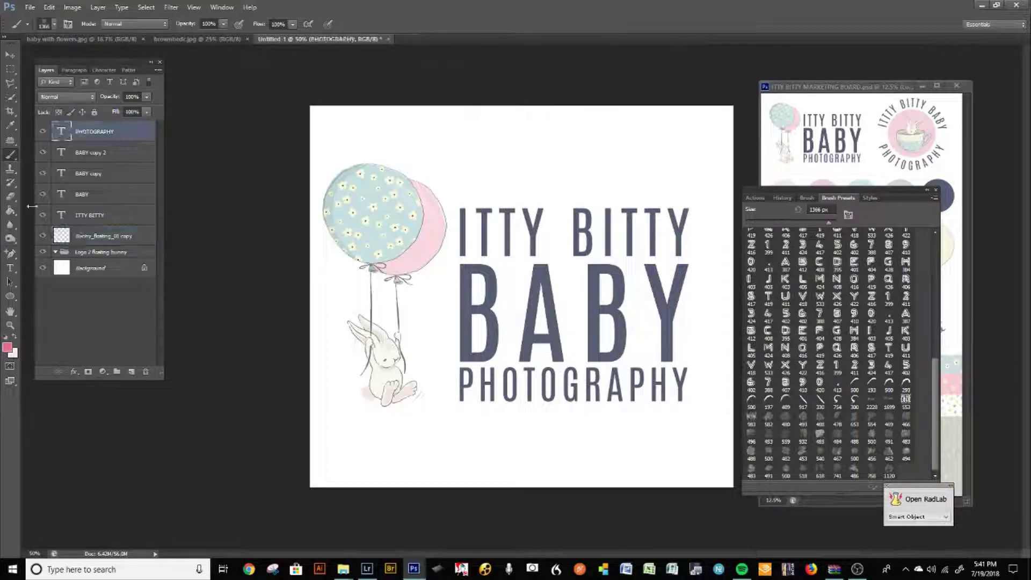
pyautogui.click(10, 267)
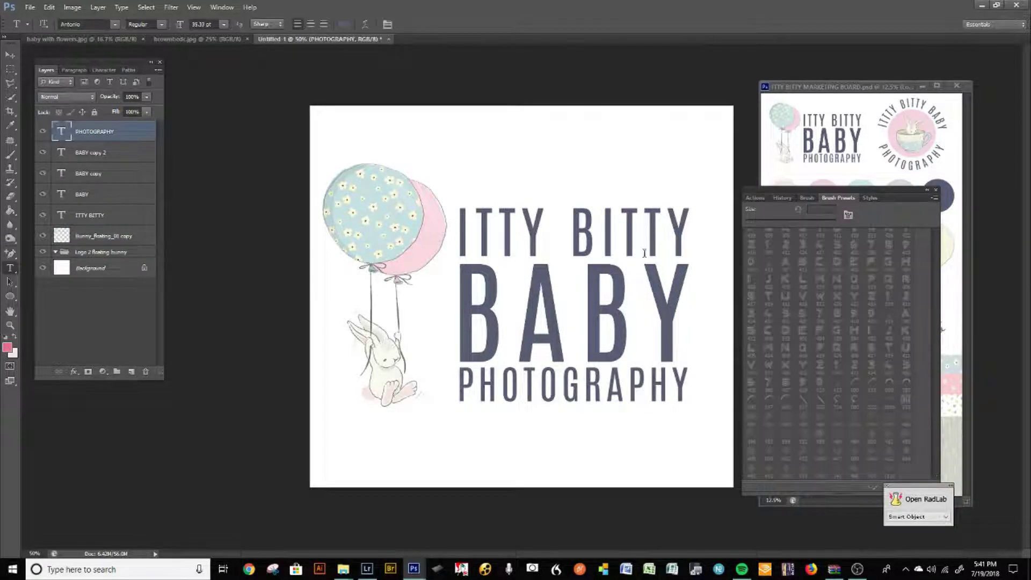
pyautogui.moveTo(461, 226); pyautogui.dragTo(692, 236)
pyautogui.click(343, 24)
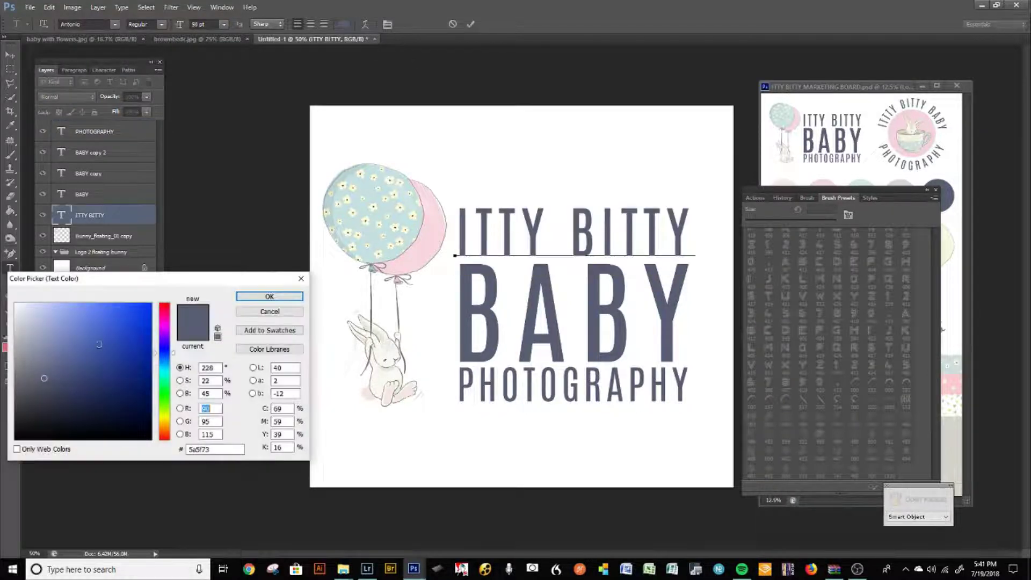
pyautogui.moveTo(150, 424); pyautogui.dragTo(157, 443)
pyautogui.click(279, 298)
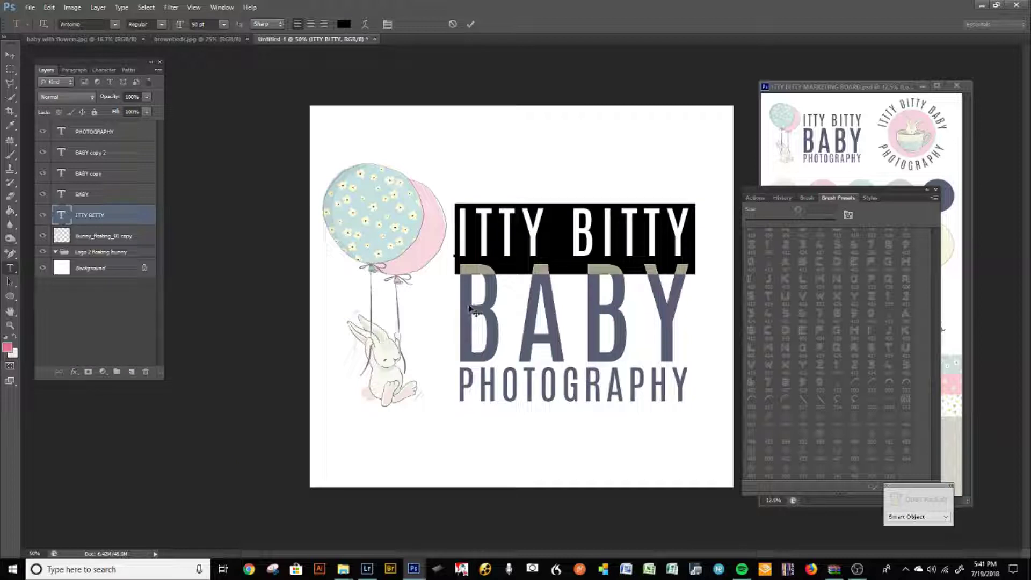
# Step: Set the colour of the large BABY text to black (000000)
pyautogui.click(483, 294)
pyautogui.moveTo(456, 300); pyautogui.dragTo(698, 306)
pyautogui.click(346, 24)
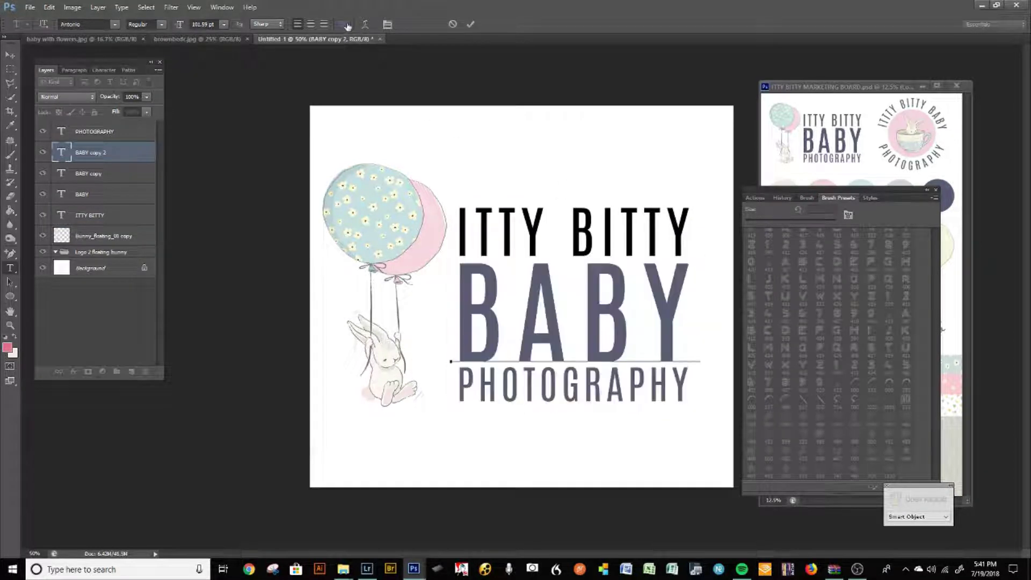
pyautogui.click(151, 439)
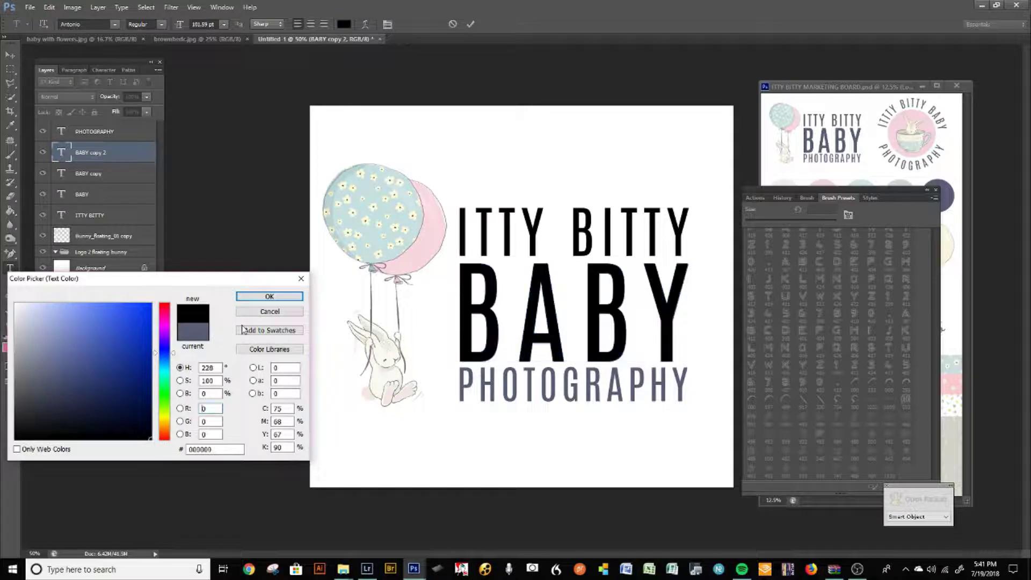
pyautogui.click(270, 296)
pyautogui.hotkey('ctrl', 'Return')
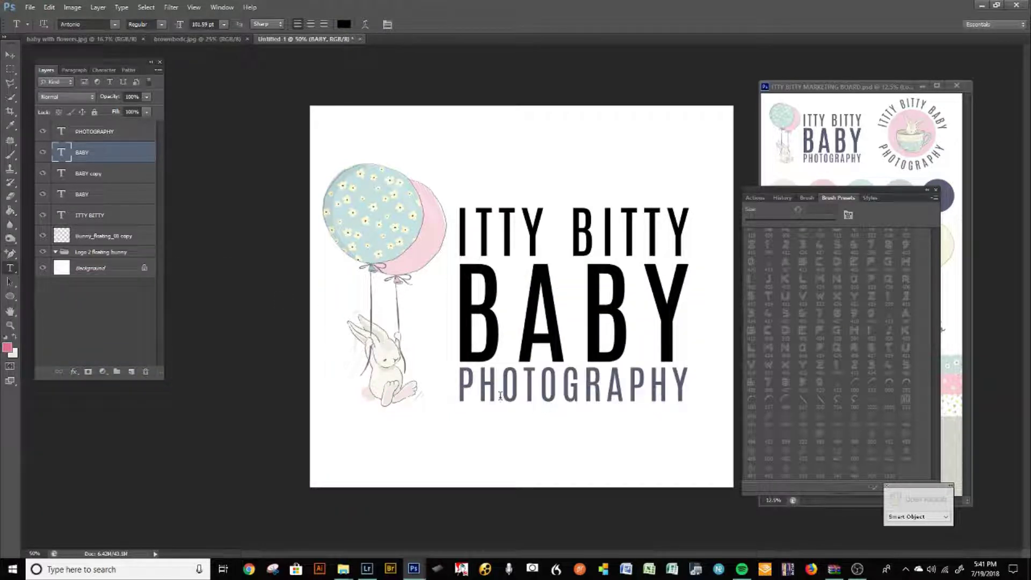
# Step: Recolour the PHOTOGRAPHY text to black (000000)
pyautogui.moveTo(461, 383); pyautogui.dragTo(692, 388)
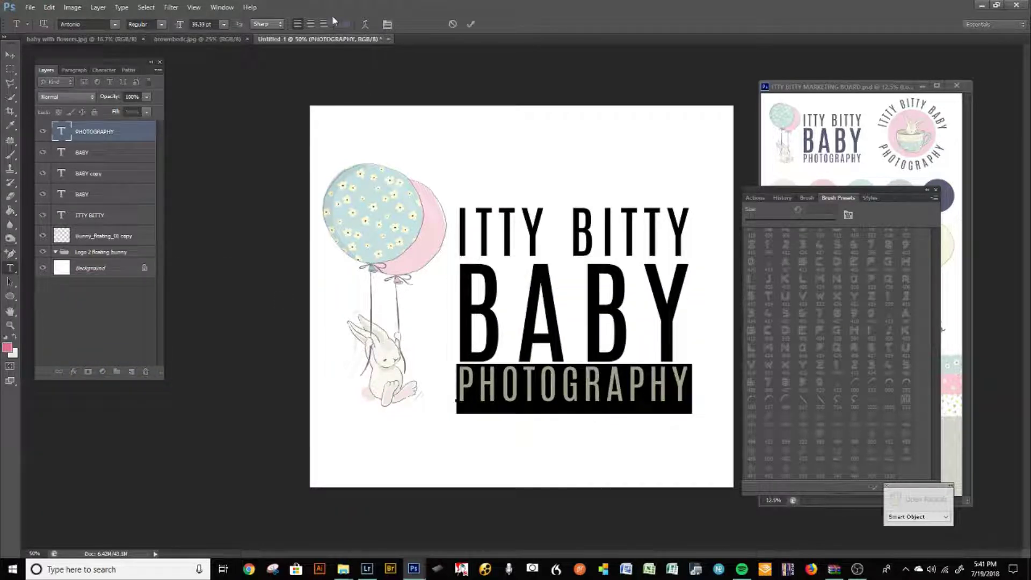
pyautogui.click(343, 24)
pyautogui.click(151, 439)
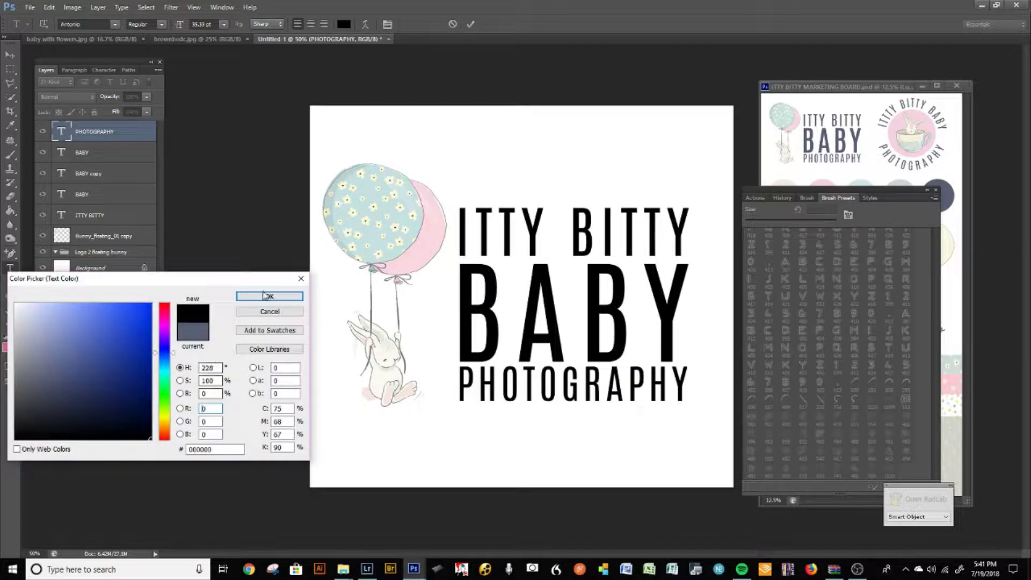
pyautogui.click(265, 295)
pyautogui.hotkey('ctrl', 'Return')
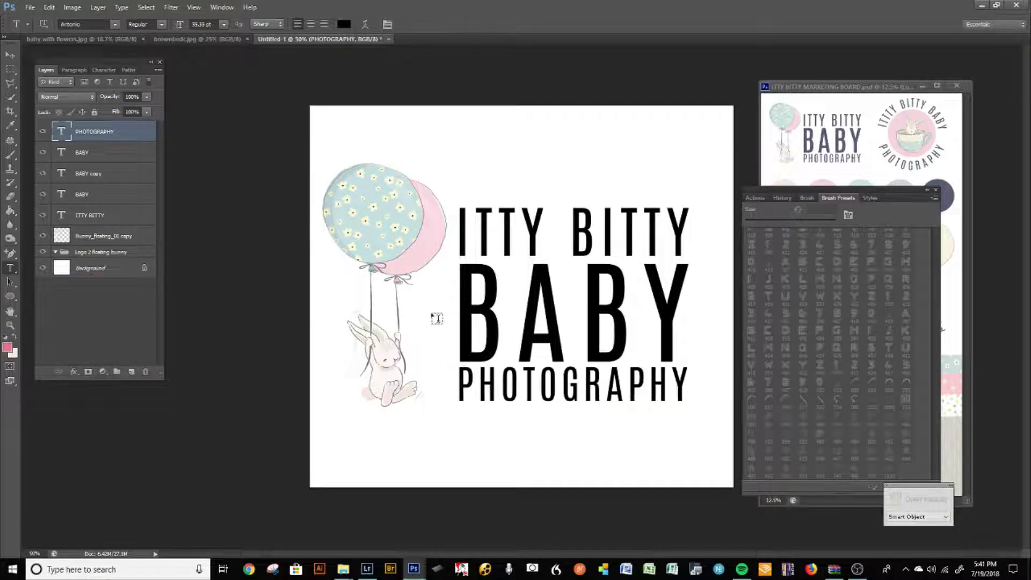
# Step: Select the bunny and balloons layer, keep it in its original position and desaturate it to greyscale
pyautogui.press('v')
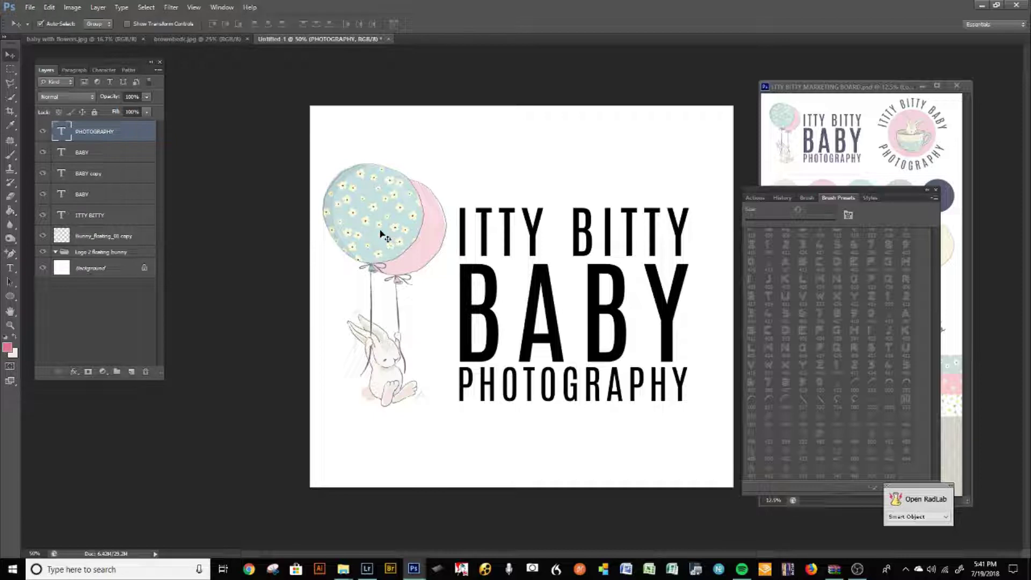
pyautogui.click(380, 234)
pyautogui.moveTo(381, 236); pyautogui.dragTo(382, 243)
pyautogui.hotkey('ctrl', 'z')
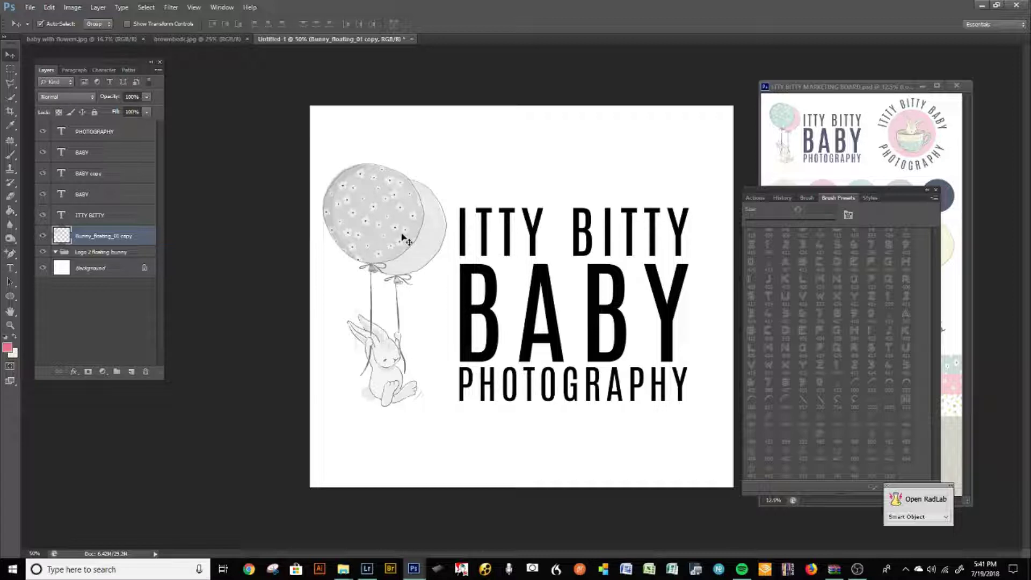
# Step: Darken the grey bunny and balloons strongly with a steep Curves adjustment on the RGB channel
pyautogui.hotkey('ctrl', 'm')
pyautogui.moveTo(765, 259); pyautogui.dragTo(790, 310)
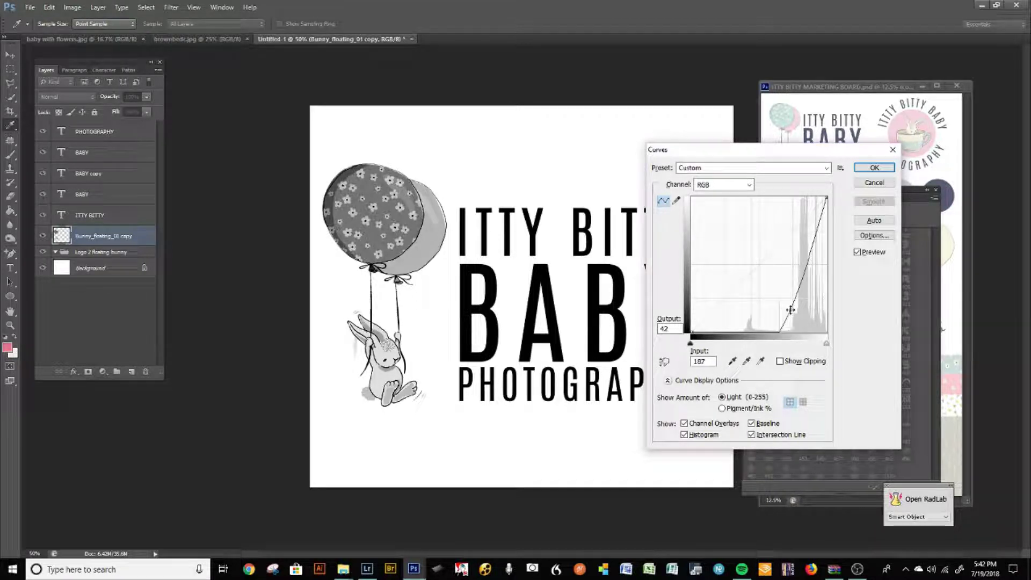
pyautogui.click(874, 168)
# Step: Define the darkened logo artwork as a brush preset named Itty Bitty with Bunny
pyautogui.click(30, 9)
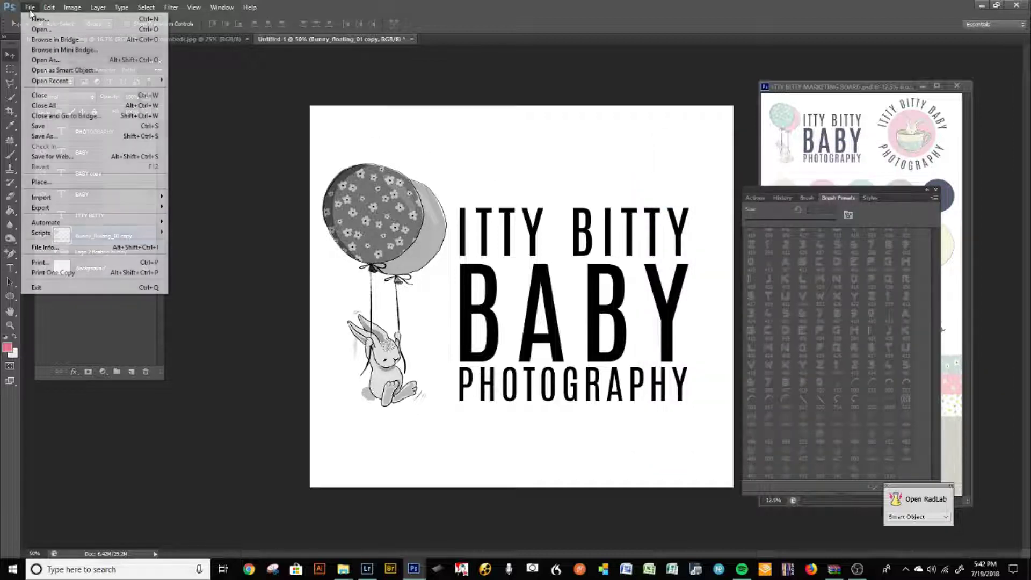
pyautogui.moveTo(49, 7)
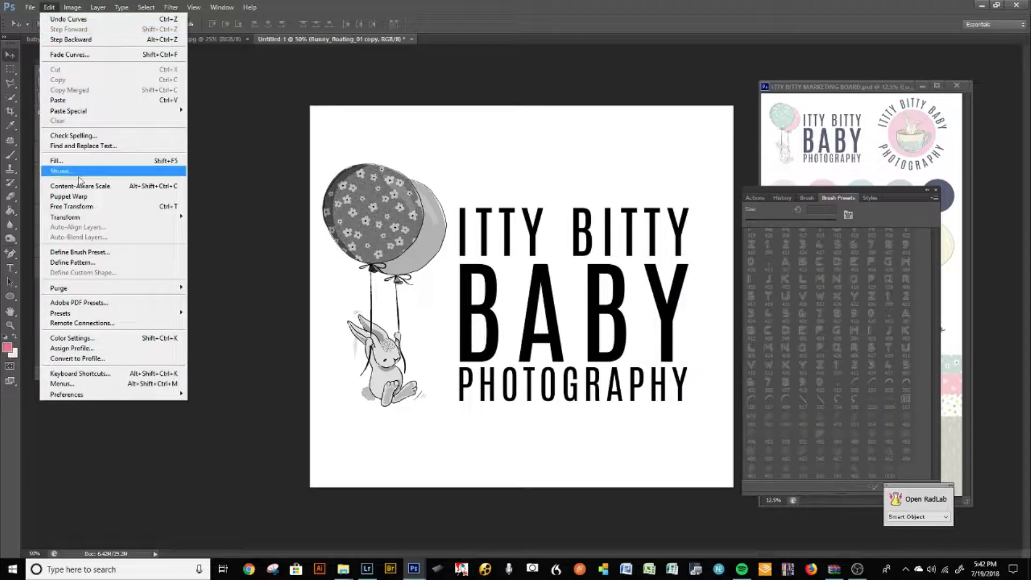
pyautogui.click(83, 254)
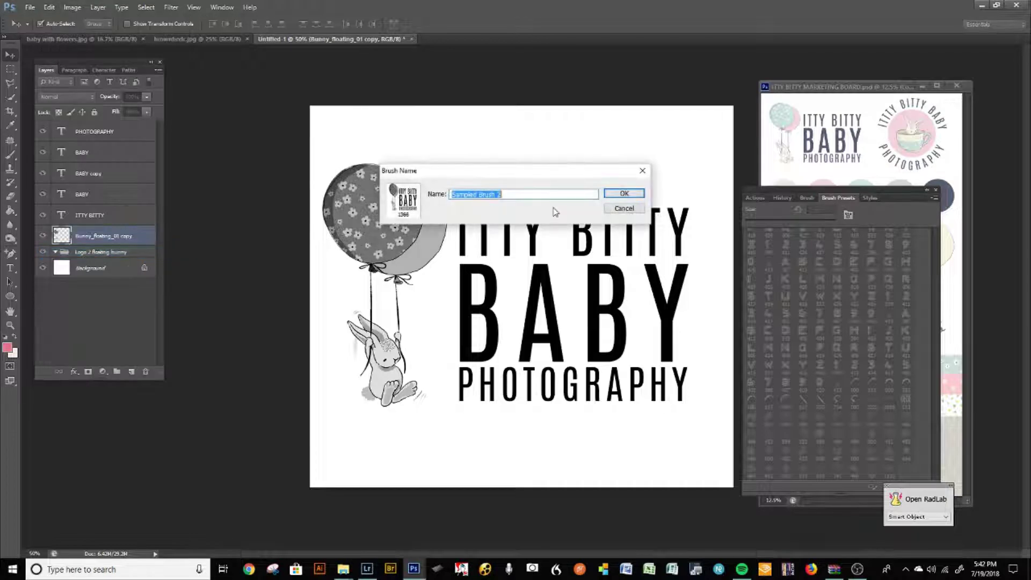
pyautogui.write('itty with Bunny')
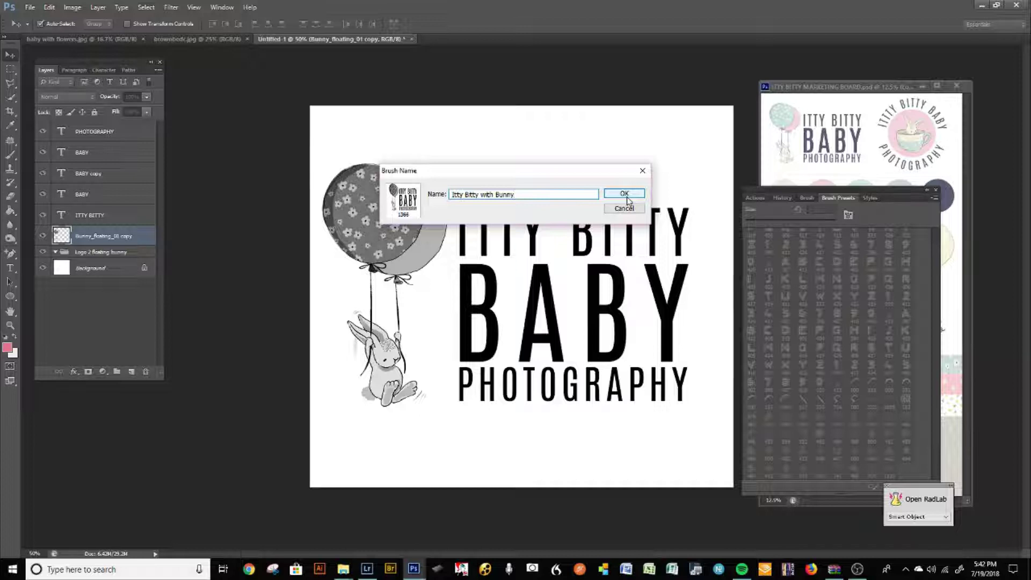
pyautogui.click(626, 197)
# Step: Return to the baby with flowers photo, choose the new 1366 px logo brush and stamp it in pink in the photo's lower-left corner
pyautogui.click(84, 40)
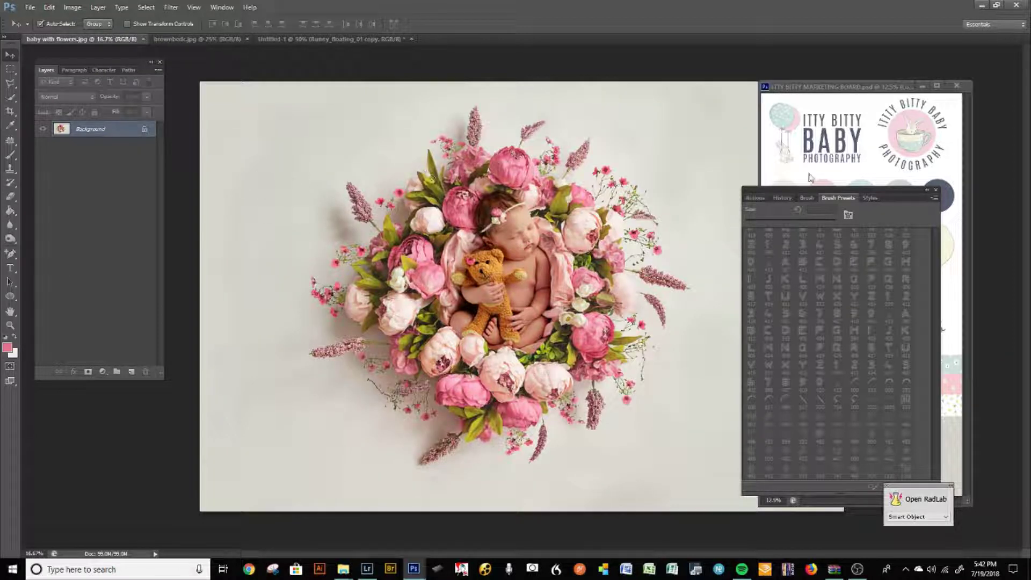
pyautogui.press('b')
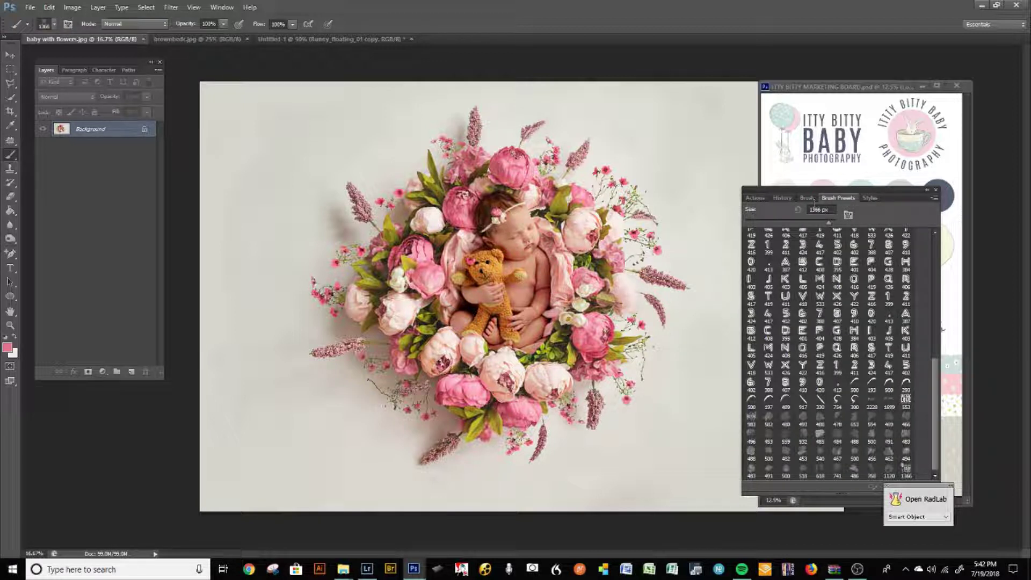
pyautogui.click(807, 198)
pyautogui.click(839, 196)
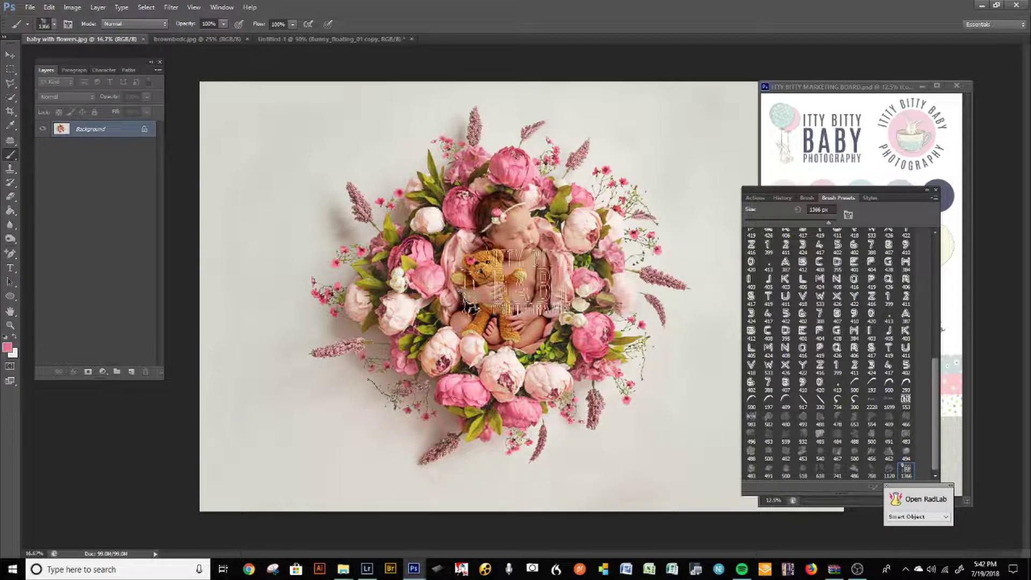
pyautogui.click(276, 459)
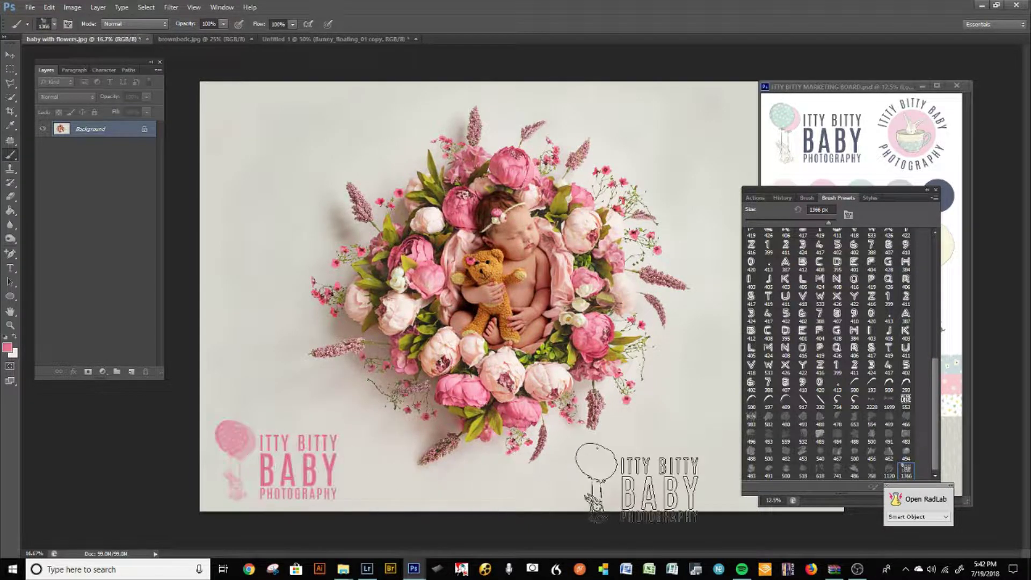
# Step: Undo the pink logo stamp and sample an orange foreground colour from the teddy bear's head with the Eyedropper
pyautogui.hotkey('ctrl', 'z')
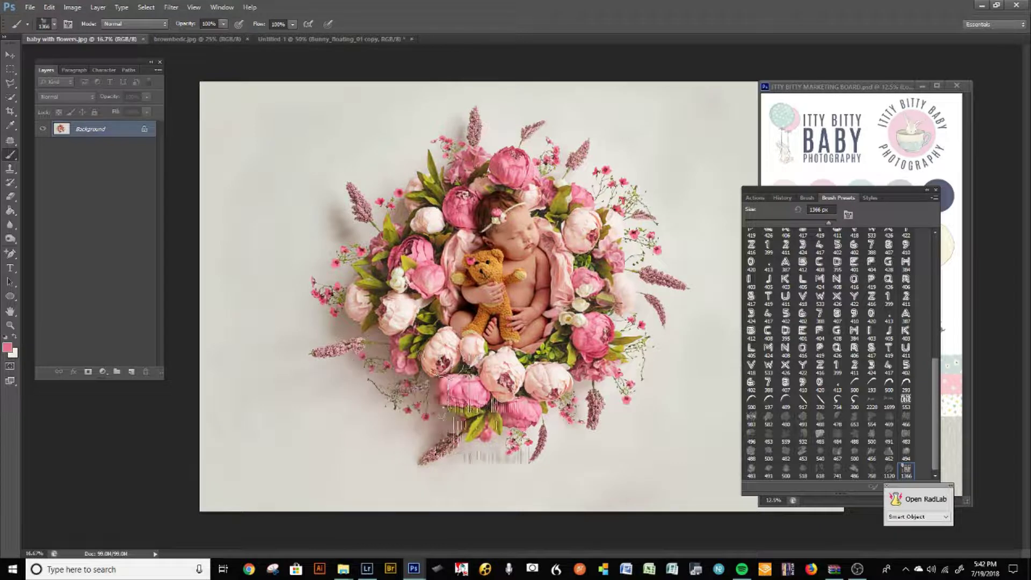
pyautogui.press('i')
pyautogui.click(492, 264)
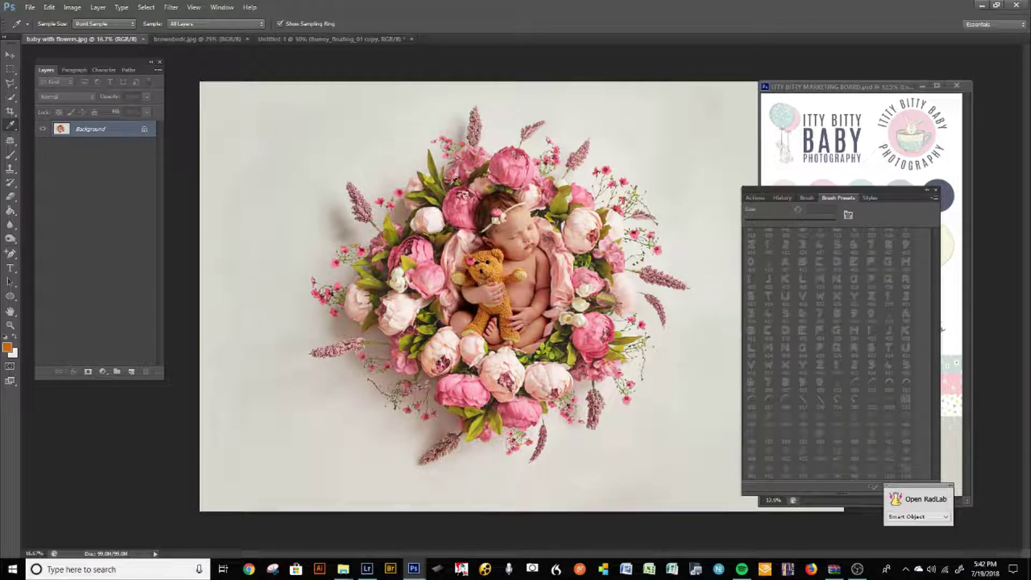
pyautogui.click(485, 272)
pyautogui.moveTo(486, 265)
pyautogui.mouseDown()
pyautogui.moveTo(504, 259)
pyautogui.moveTo(492, 261)
pyautogui.mouseUp()
# Step: Try the logo brush in orange in the photo's lower-left corner and in its upper area, undoing the stamps
pyautogui.press('b')
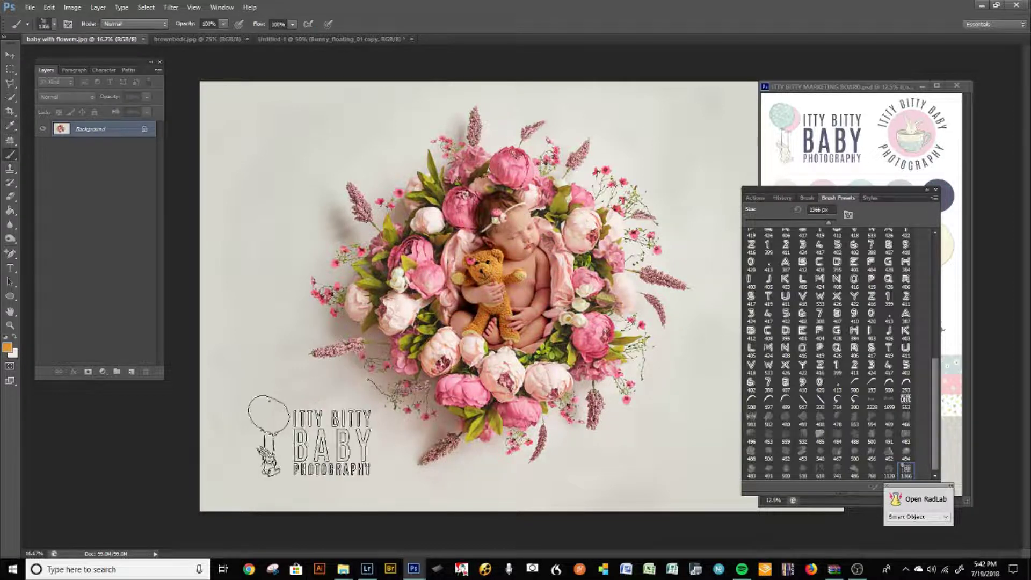
pyautogui.click(274, 467)
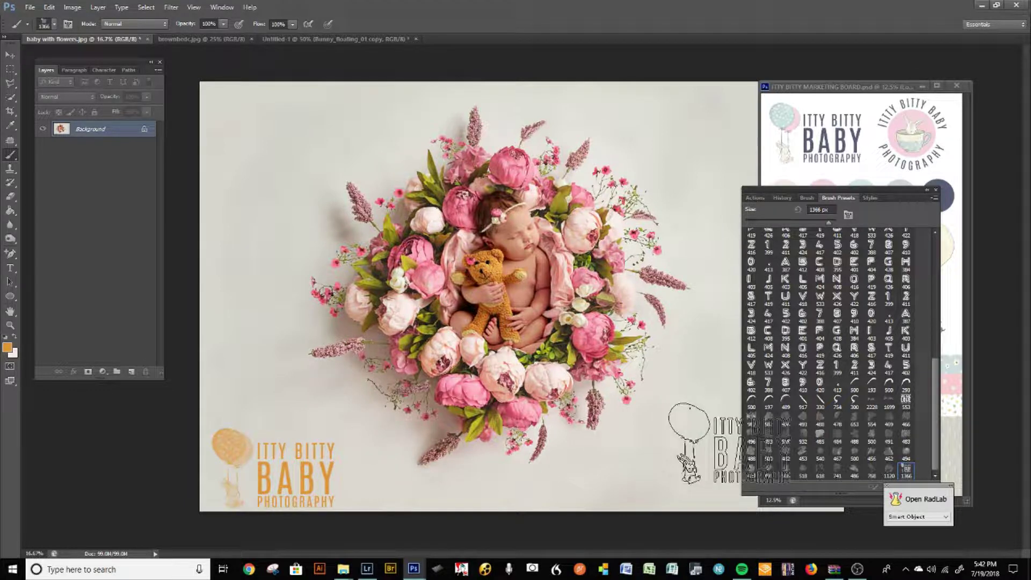
pyautogui.hotkey('ctrl', 'z')
pyautogui.click(380, 201)
pyautogui.hotkey('ctrl', 'z')
pyautogui.click(660, 196)
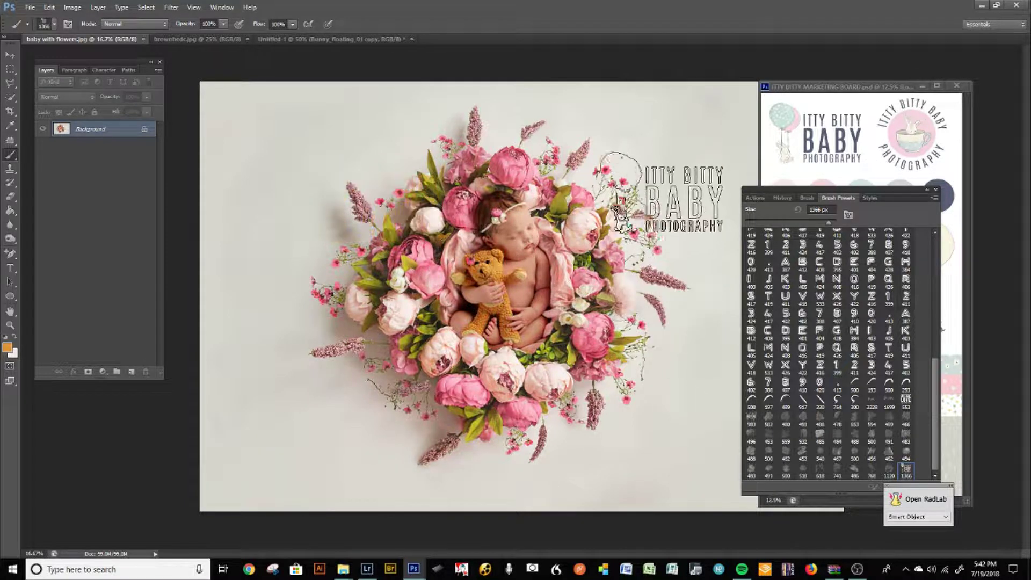
# Step: Undo the last logo stamp and float the Untitled-1 logo document in its own window, reverted to its original colours
pyautogui.hotkey('ctrl', 'z')
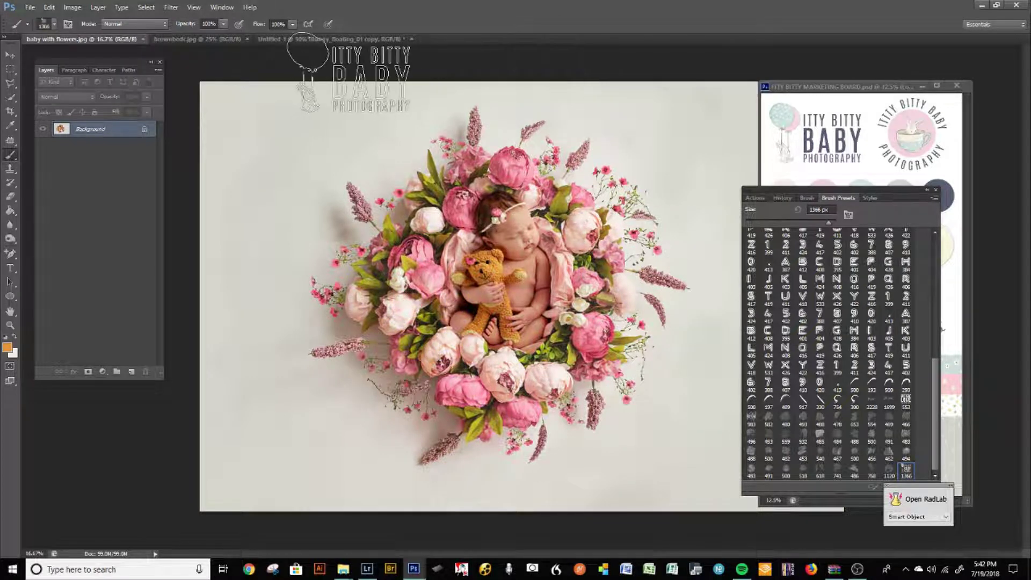
pyautogui.moveTo(805, 91); pyautogui.dragTo(752, 99)
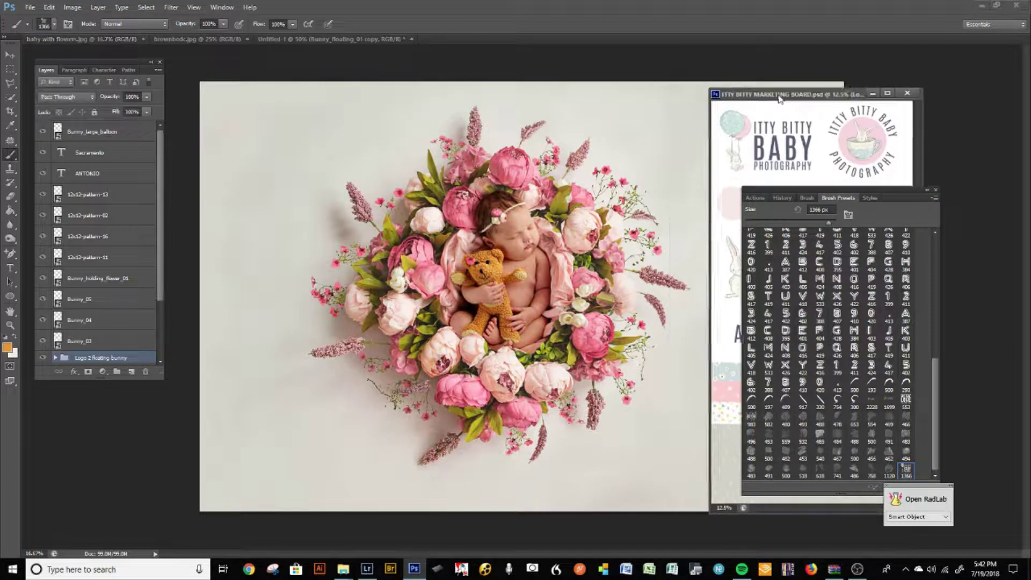
pyautogui.click(373, 39)
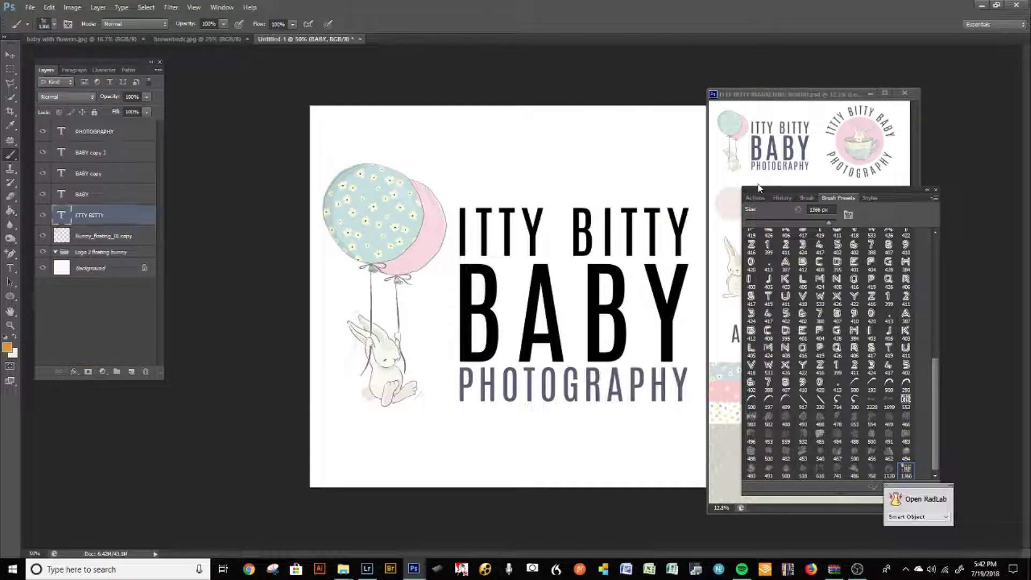
pyautogui.moveTo(315, 40); pyautogui.dragTo(489, 92)
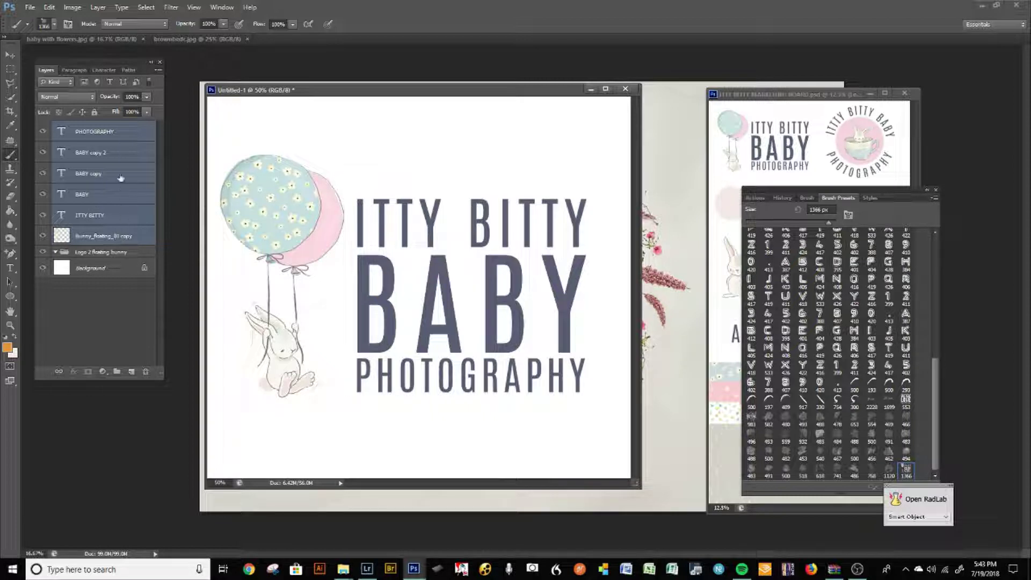
# Step: Delete the white Background layer from the Untitled-1 logo document so the logo sits on transparency
pyautogui.click(99, 251)
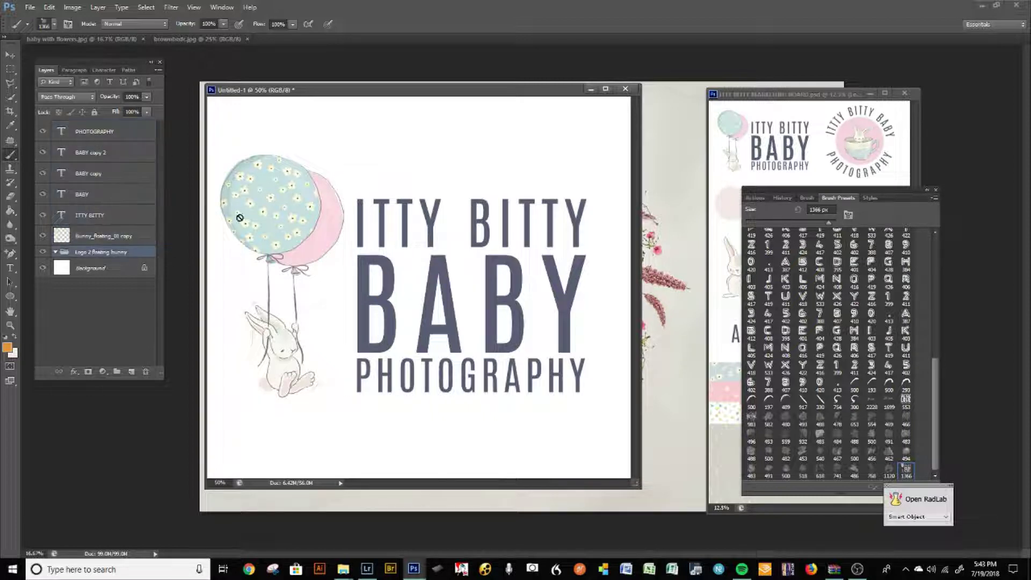
pyautogui.click(102, 271)
pyautogui.moveTo(135, 272); pyautogui.dragTo(145, 371)
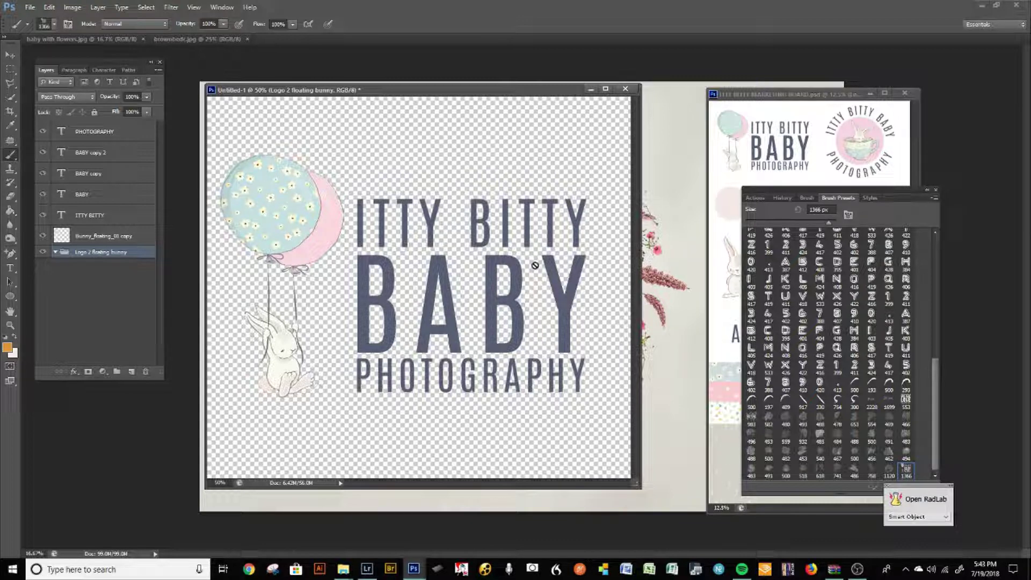
pyautogui.moveTo(338, 94); pyautogui.dragTo(354, 92)
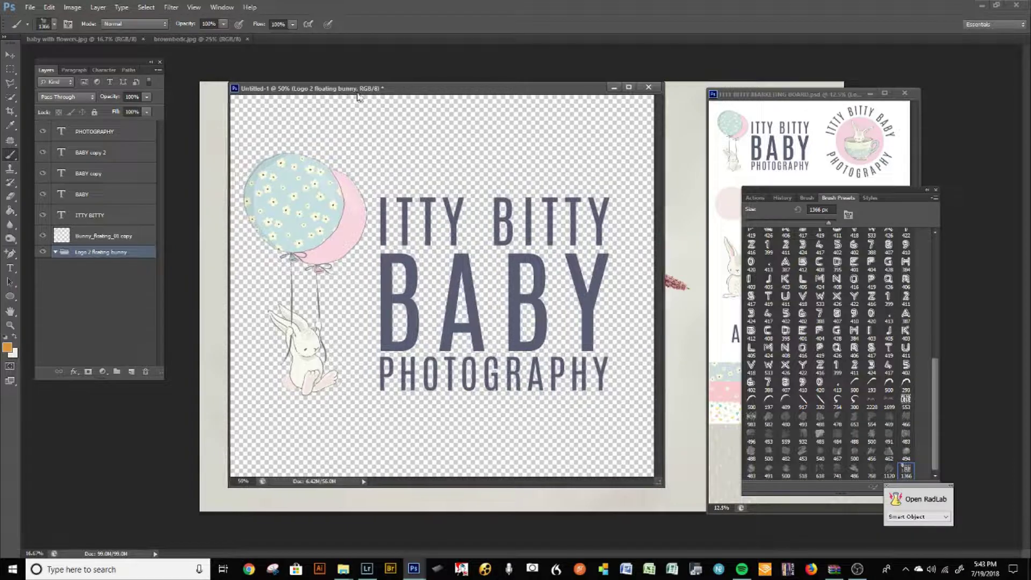
# Step: Save the transparent logo in PNG format as bunny logo png in the Itty Bitty Baby Photography folder with Smallest / Slow compression
pyautogui.click(29, 7)
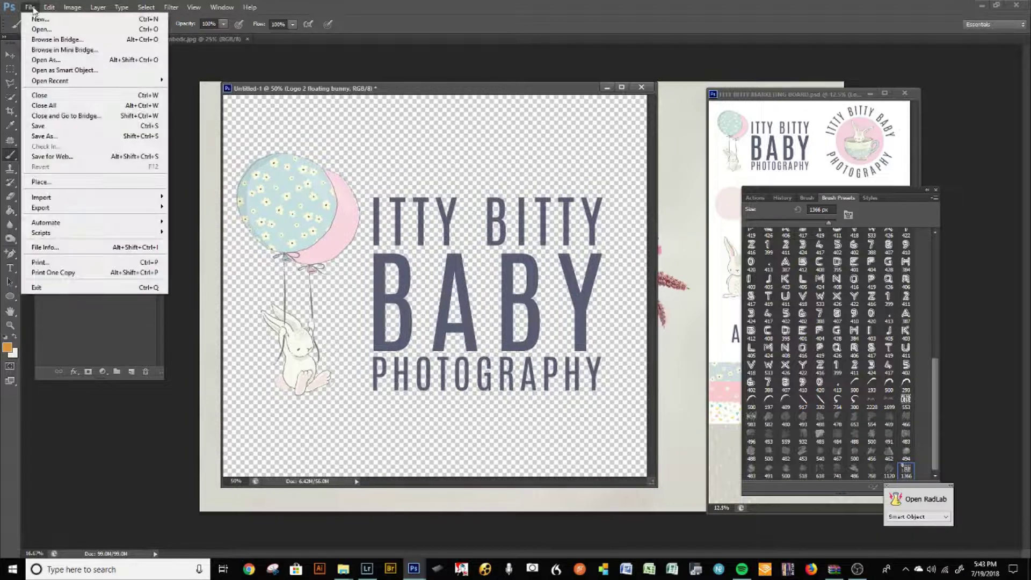
pyautogui.click(43, 136)
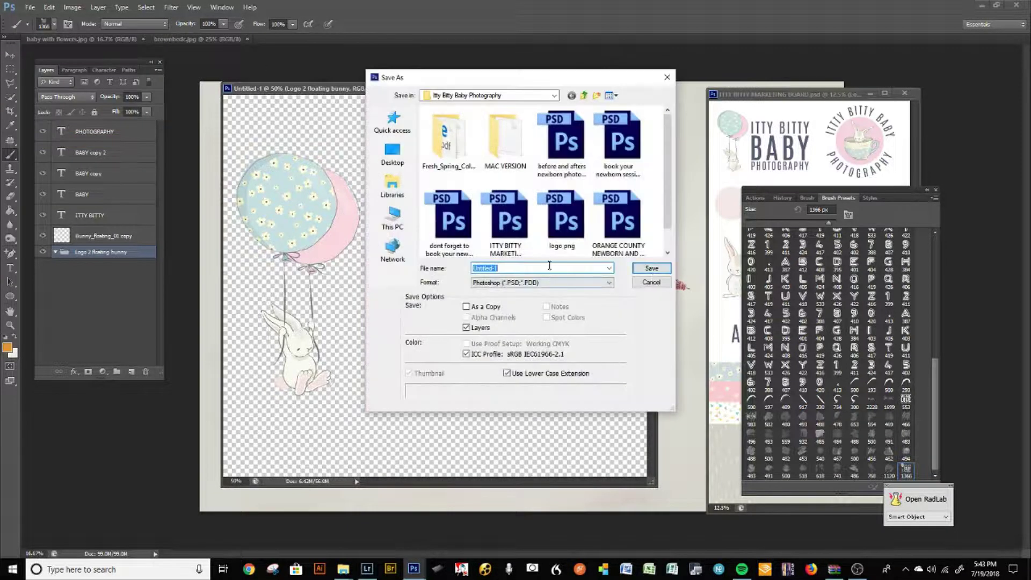
pyautogui.click(505, 283)
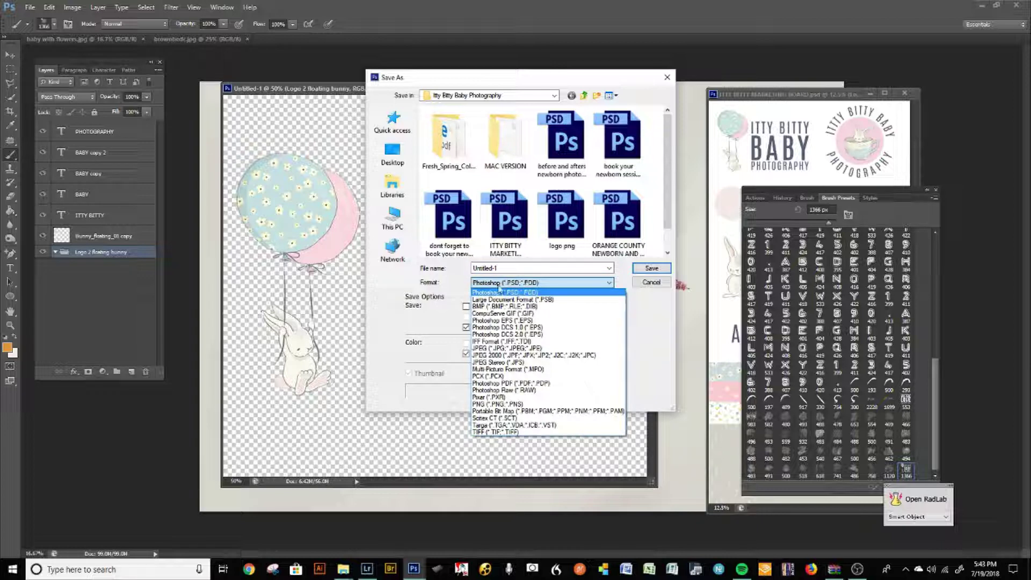
pyautogui.click(500, 403)
pyautogui.click(528, 268)
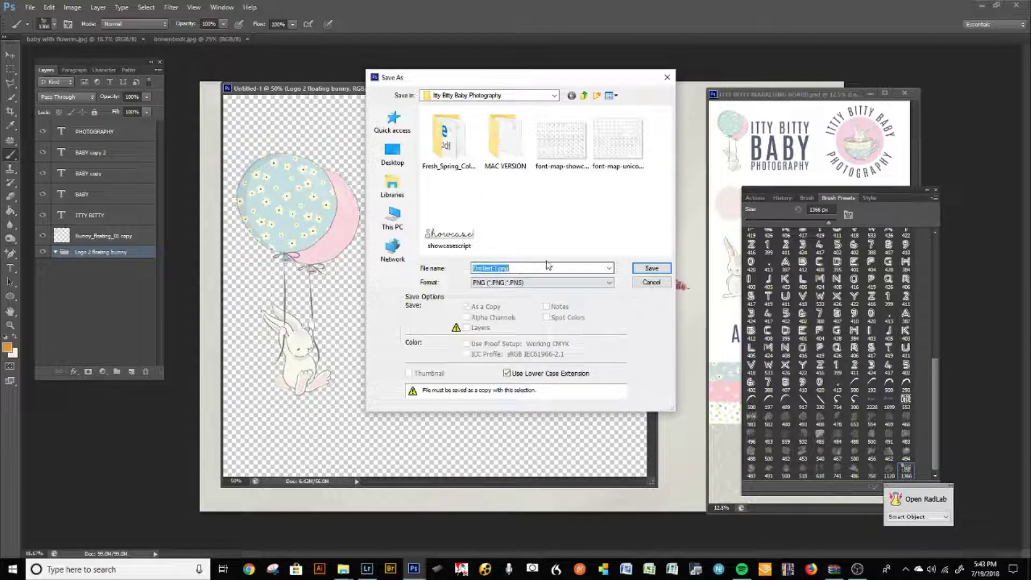
pyautogui.write('bunny logo')
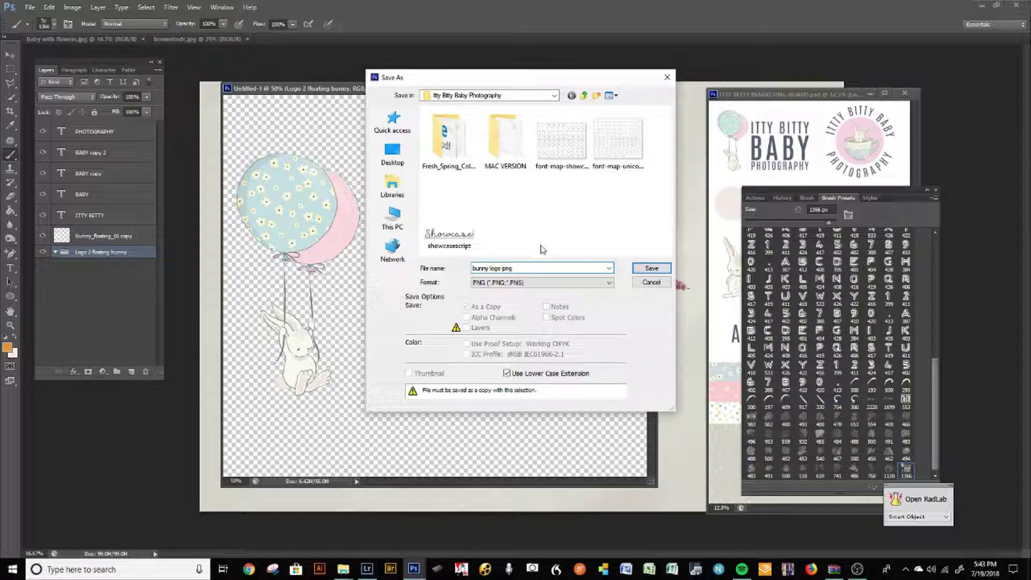
pyautogui.click(651, 268)
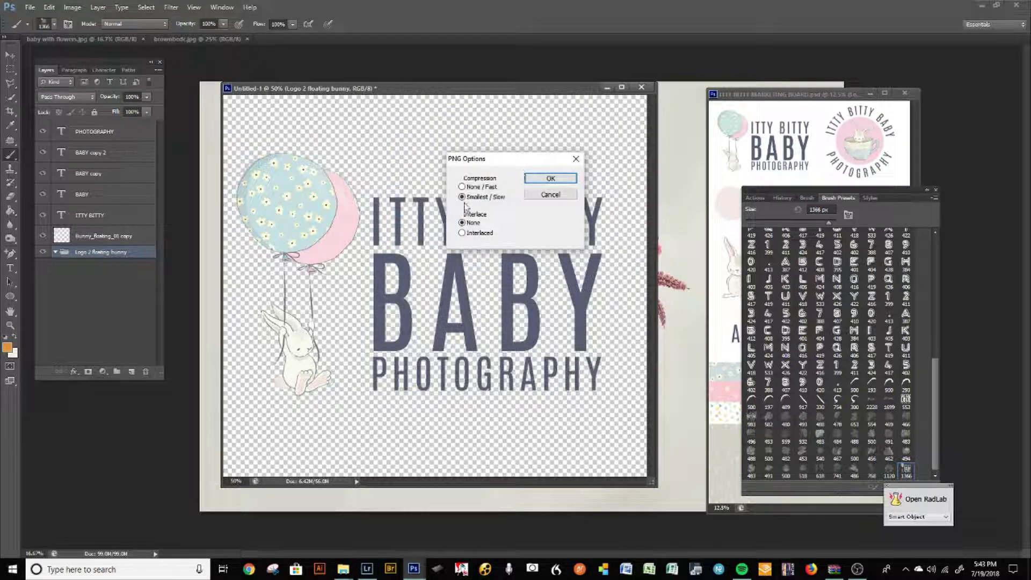
pyautogui.click(552, 179)
# Step: Try to copy the logo from the Untitled-1 window onto the baby with flowers photo with the Move tool, undoing the copy
pyautogui.moveTo(370, 93); pyautogui.dragTo(697, 71)
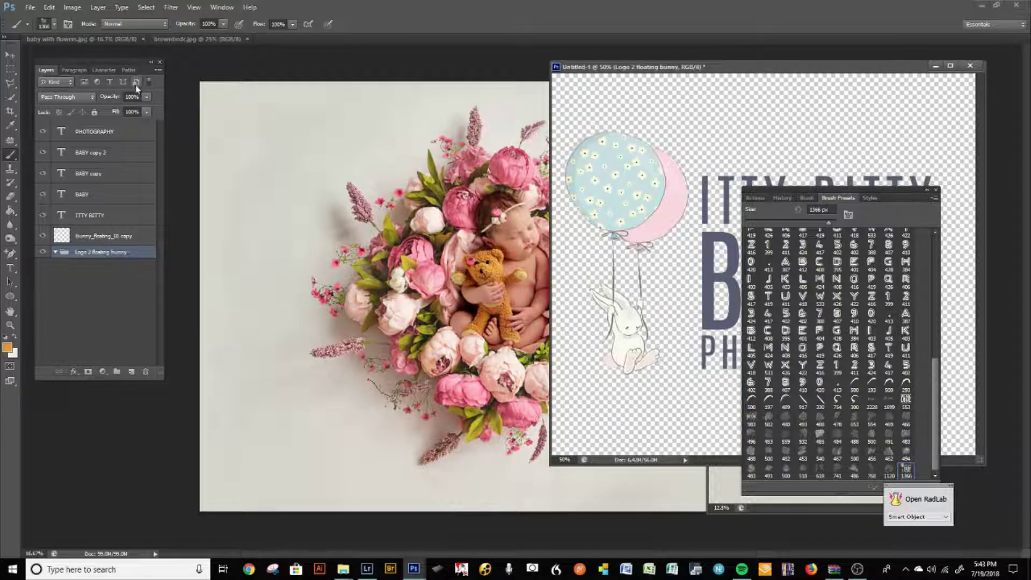
pyautogui.click(10, 55)
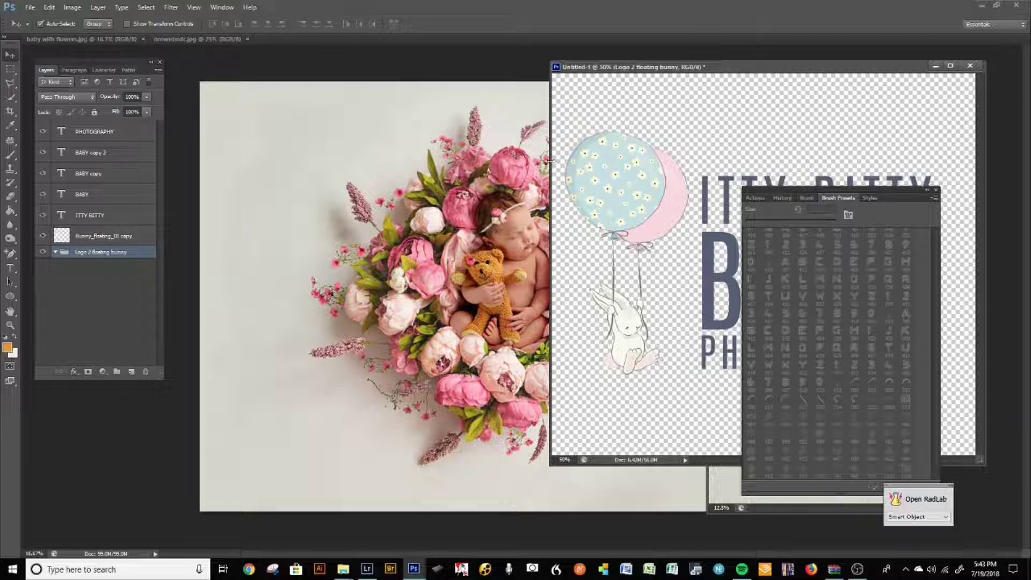
pyautogui.moveTo(622, 167); pyautogui.dragTo(276, 258)
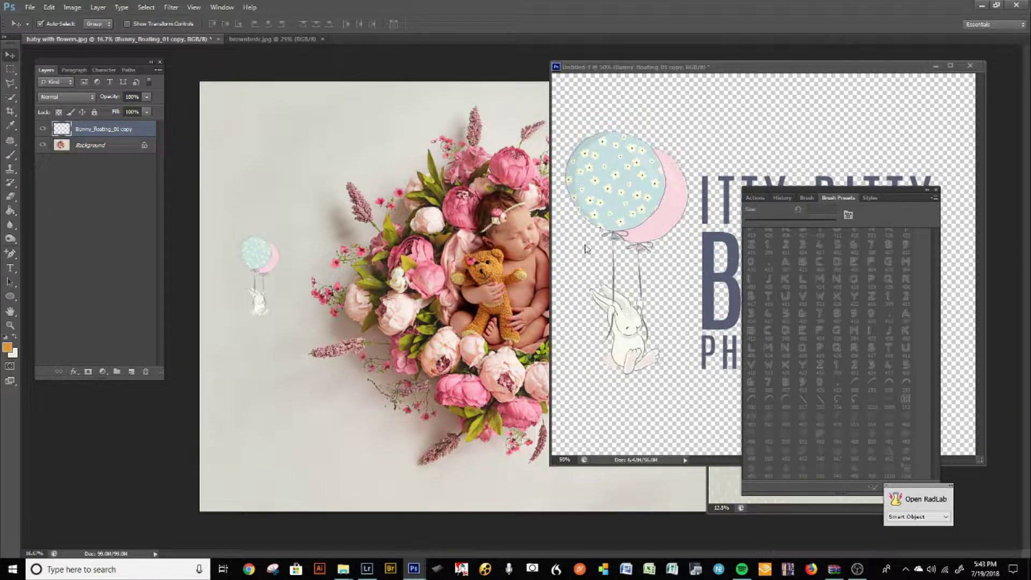
pyautogui.hotkey('ctrl', 'z')
# Step: Try merging the logo's bunny and text layers and deleting the leftover group, undoing both changes
pyautogui.moveTo(724, 67); pyautogui.dragTo(565, 98)
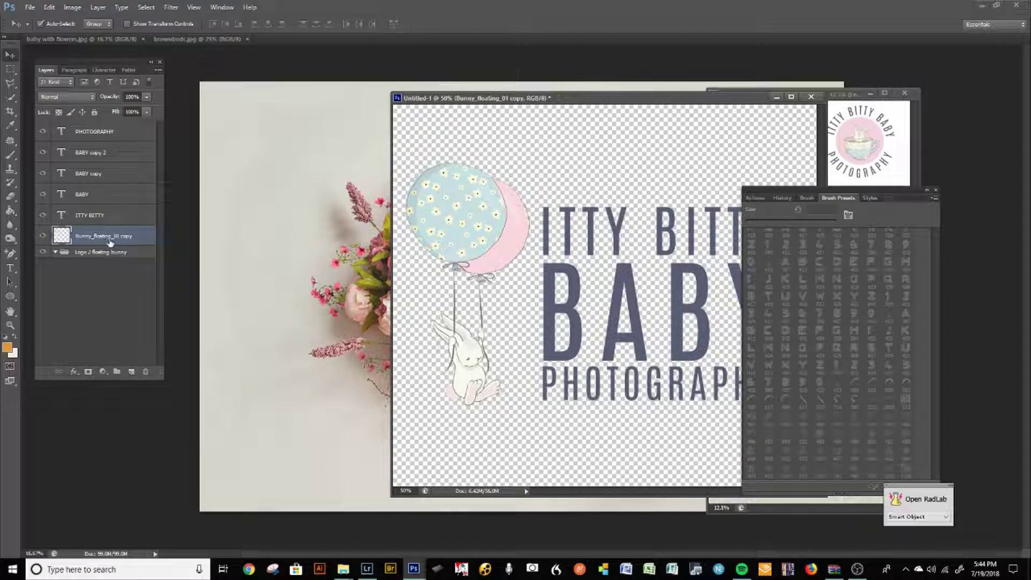
pyautogui.keyDown('shift'); pyautogui.click(111, 137); pyautogui.keyUp('shift')
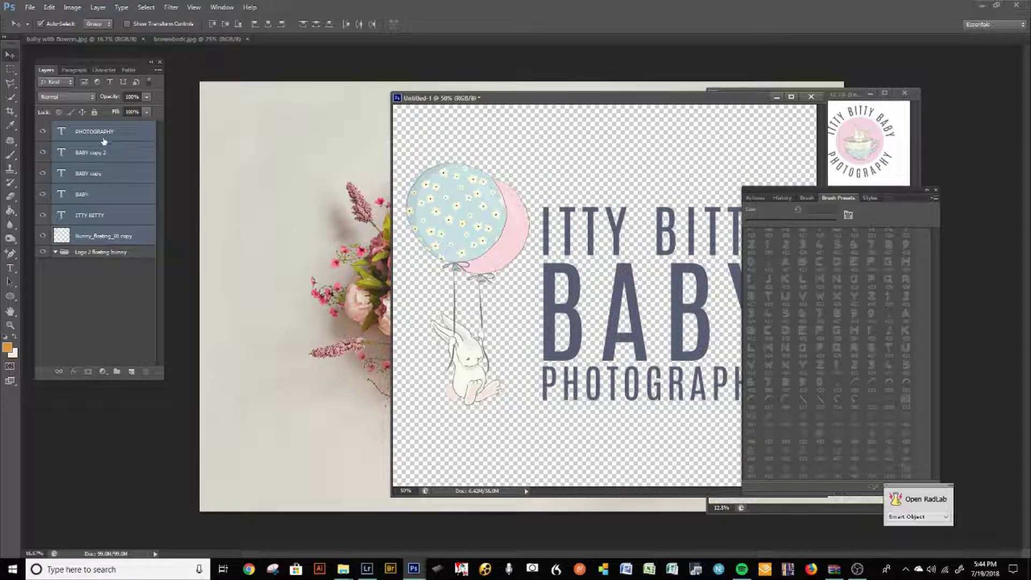
pyautogui.hotkey('ctrl', 'e')
pyautogui.moveTo(105, 152); pyautogui.dragTo(145, 374)
pyautogui.hotkey('ctrl', 'alt', 'z')
pyautogui.hotkey('ctrl', 'alt', 'z')
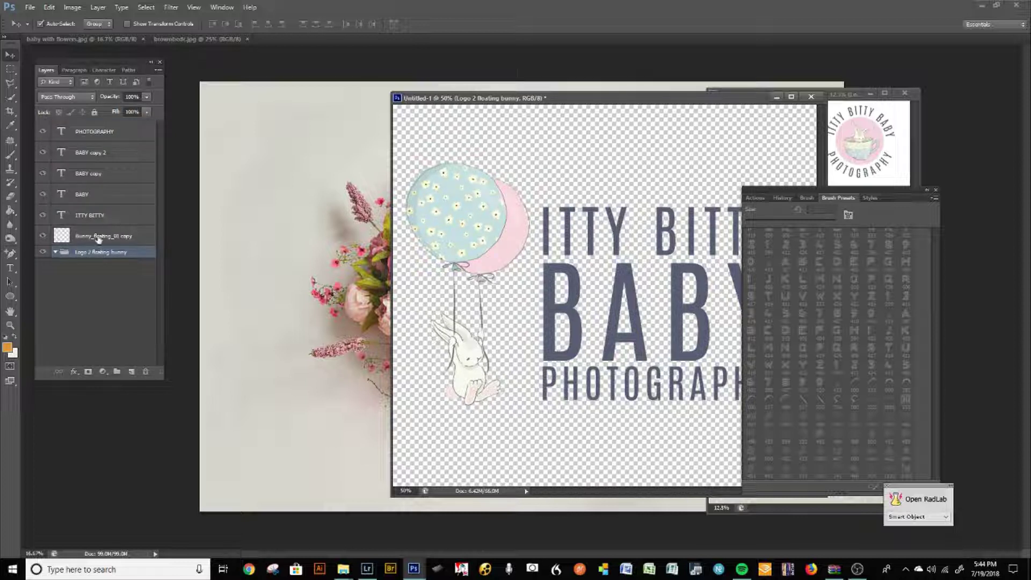
# Step: Merge the bunny layer and all text layers into one layer and delete the empty Logo 2 floating bunny group
pyautogui.click(94, 239)
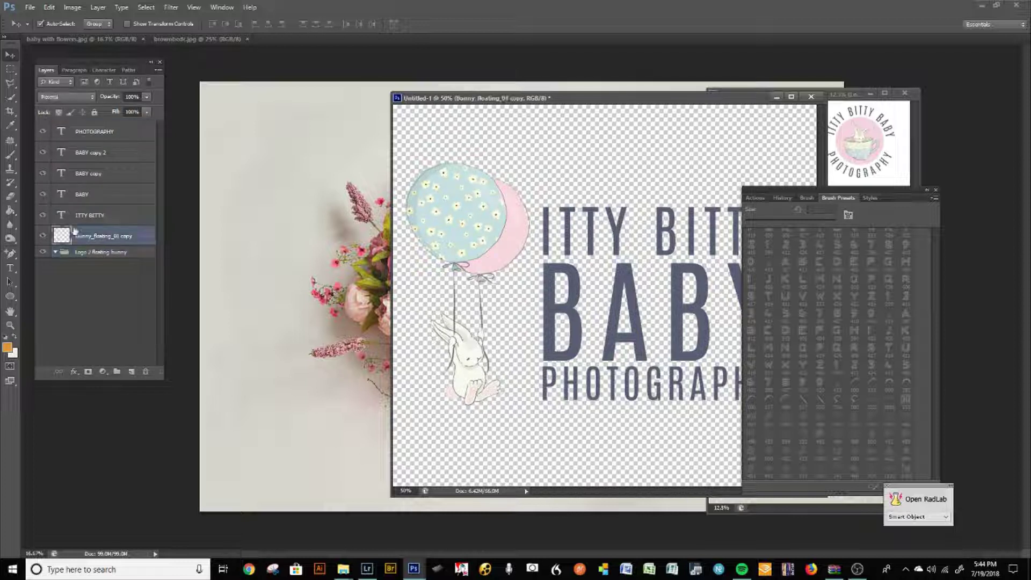
pyautogui.keyDown('shift'); pyautogui.click(101, 131); pyautogui.keyUp('shift')
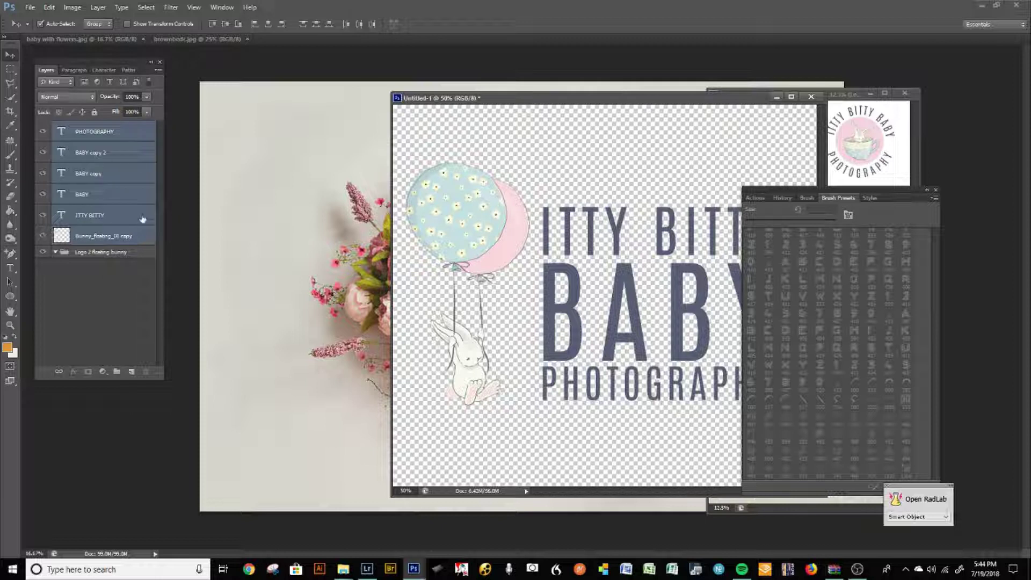
pyautogui.hotkey('ctrl', 'e')
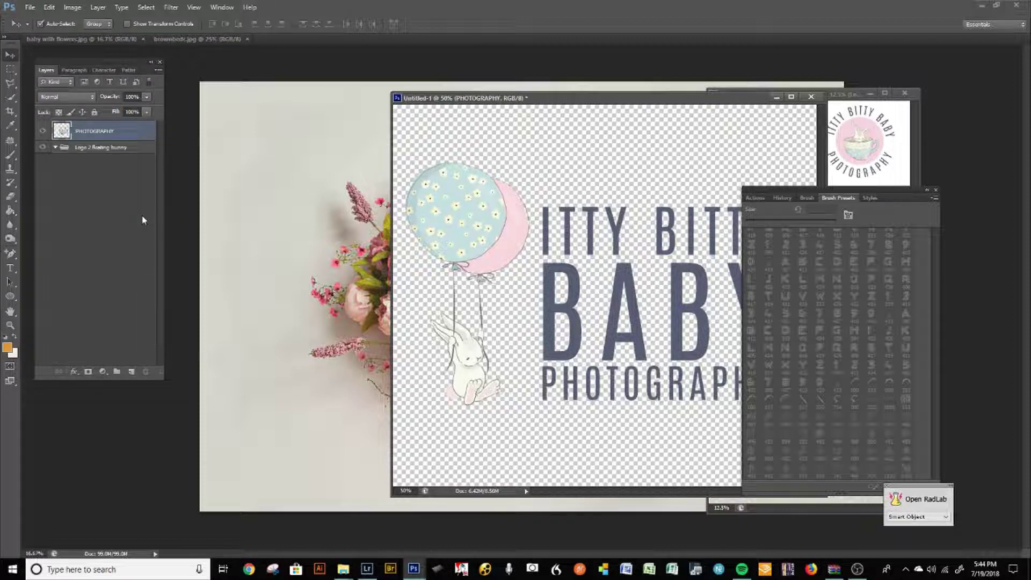
pyautogui.moveTo(115, 152); pyautogui.dragTo(145, 372)
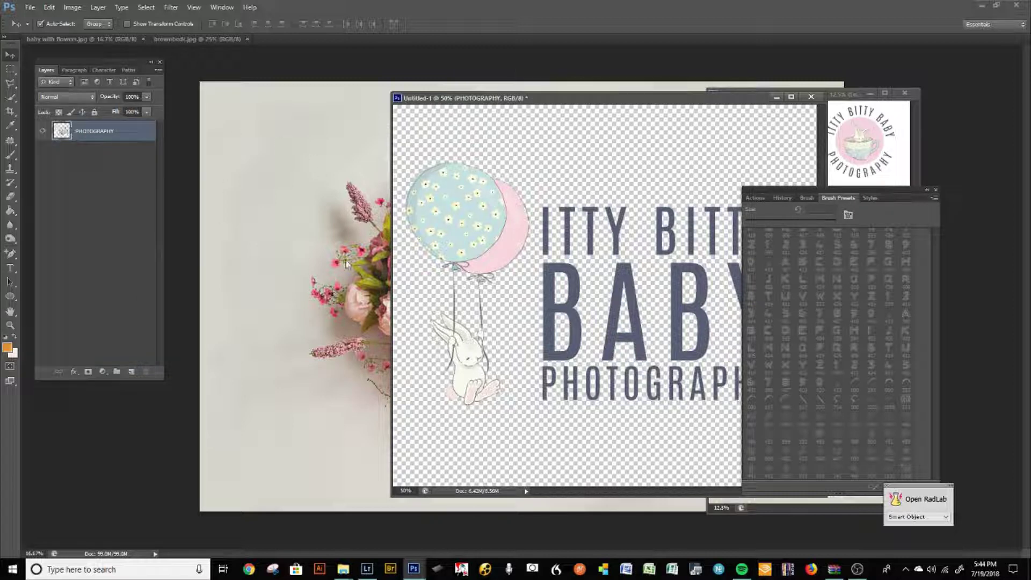
# Step: Save the merged logo as a PNG copy, replacing the existing bunny logo png file
pyautogui.moveTo(540, 108); pyautogui.dragTo(494, 111)
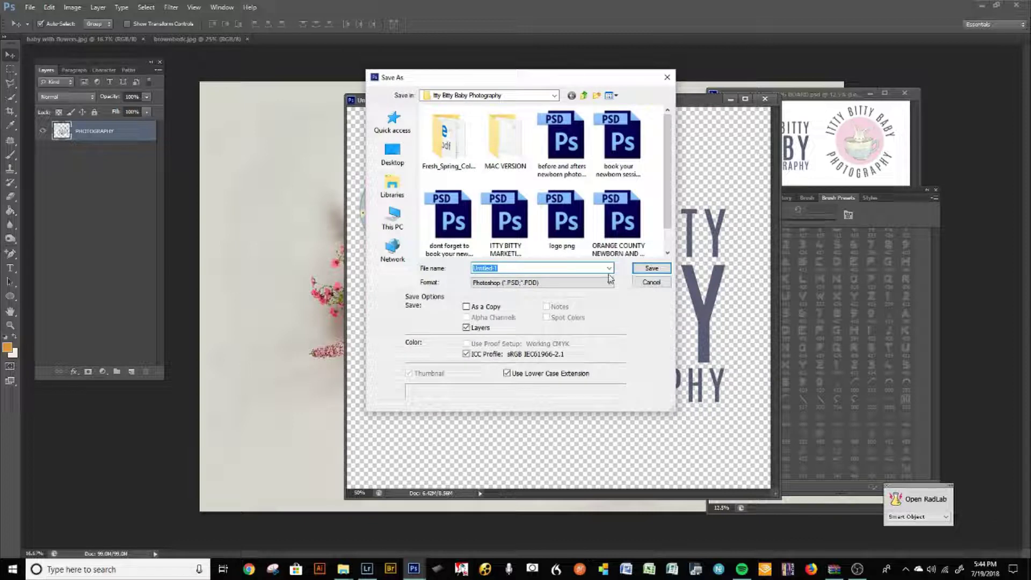
pyautogui.click(650, 282)
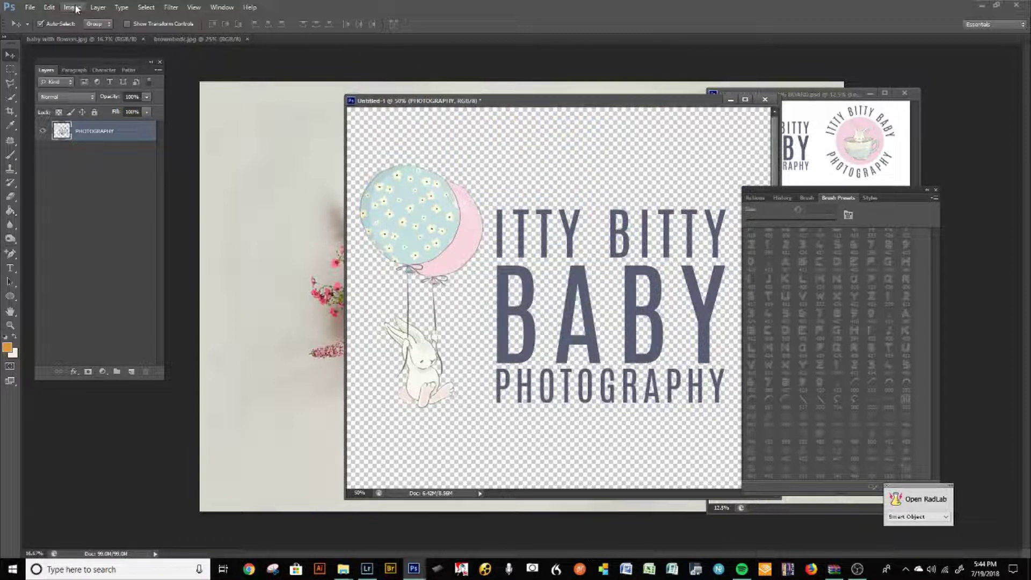
pyautogui.click(31, 7)
pyautogui.click(43, 135)
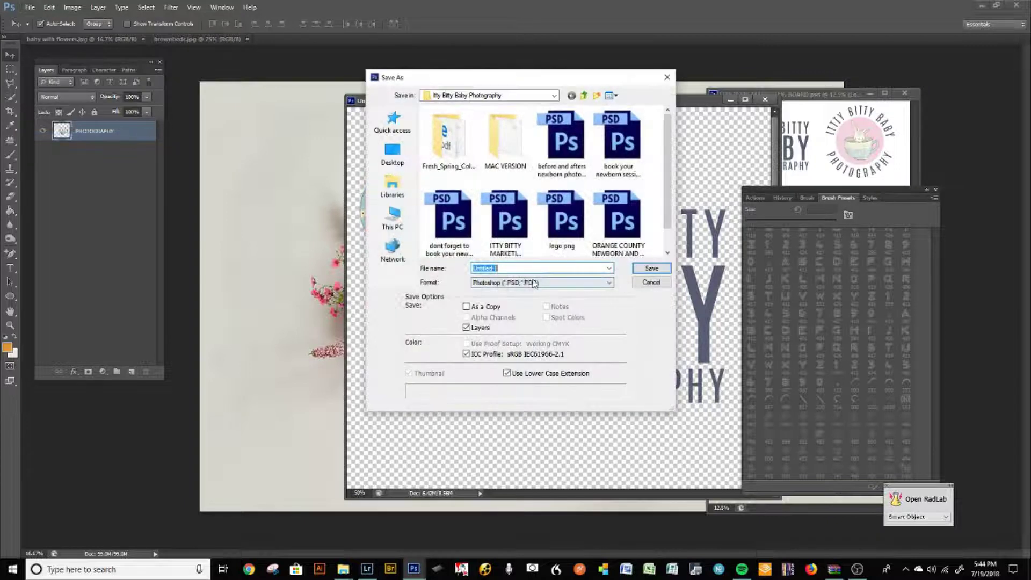
pyautogui.click(502, 282)
pyautogui.click(510, 404)
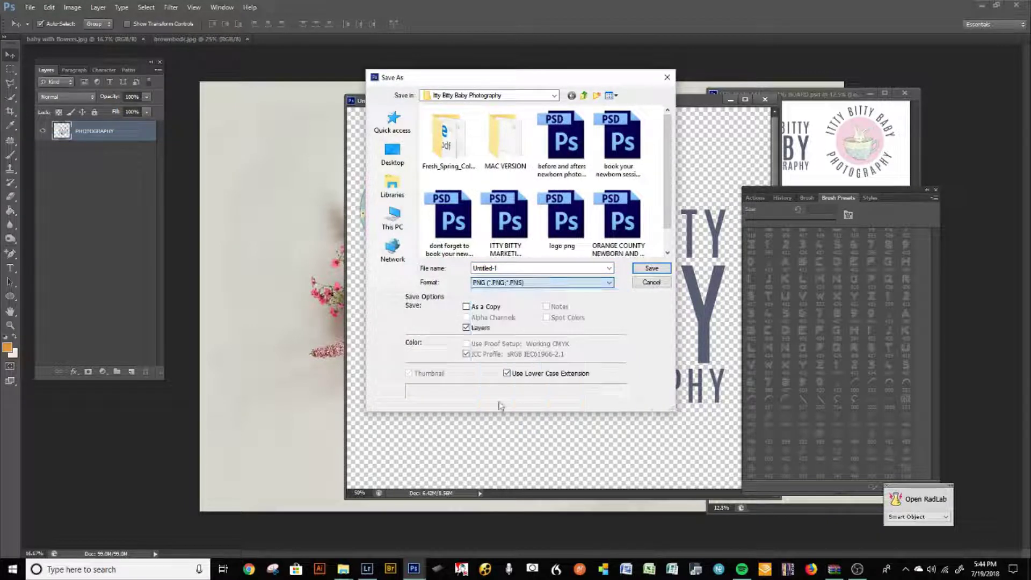
pyautogui.hotkey('shift', 'Tab')
pyautogui.click(562, 153)
pyautogui.click(651, 268)
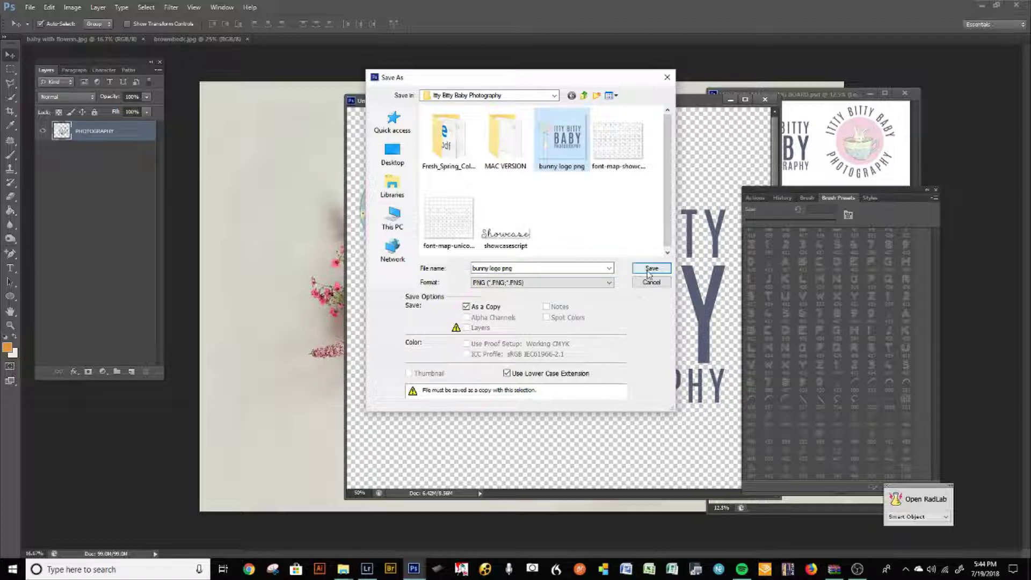
pyautogui.press('Return')
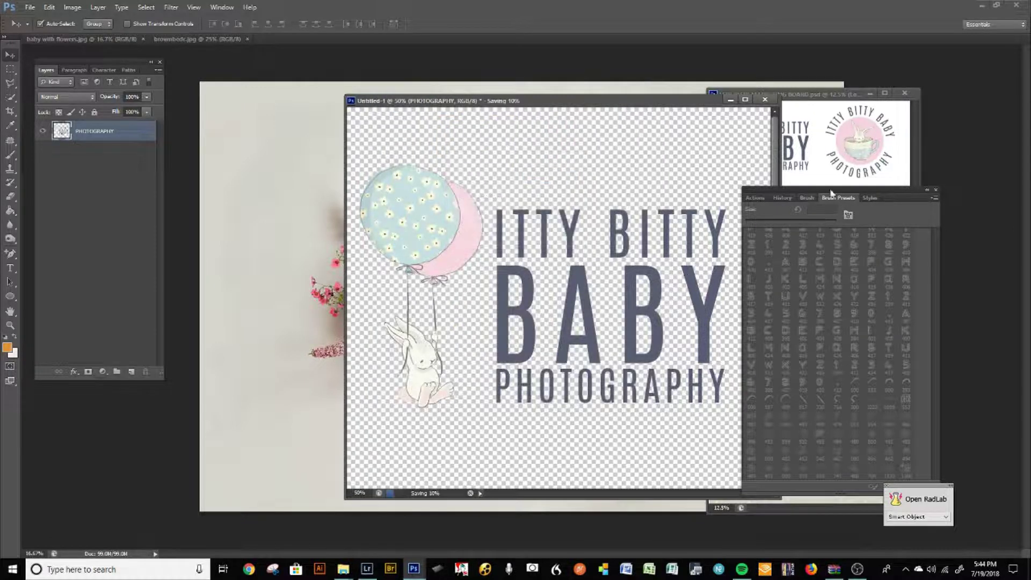
# Step: Copy the merged logo onto the baby with flowers photo and position it in the photo's upper-left corner
pyautogui.moveTo(654, 104); pyautogui.dragTo(845, 87)
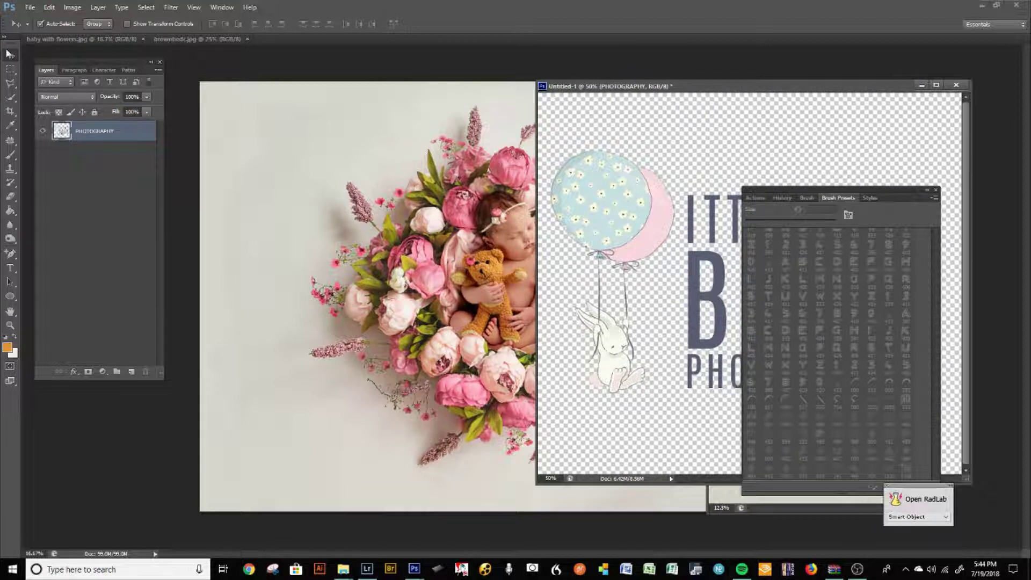
pyautogui.moveTo(605, 206); pyautogui.dragTo(233, 118)
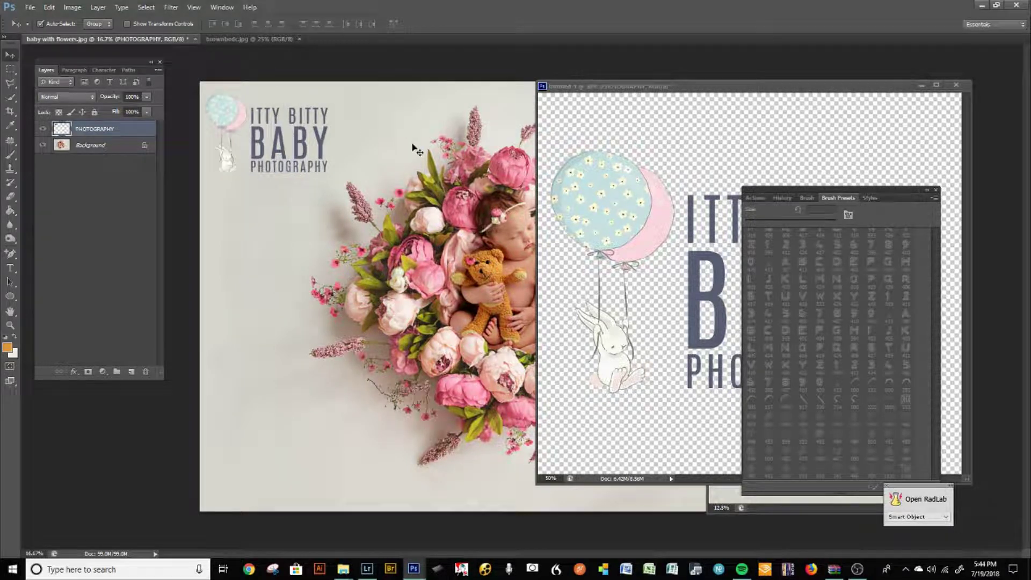
pyautogui.moveTo(232, 114)
pyautogui.mouseDown()
pyautogui.moveTo(329, 216)
pyautogui.moveTo(307, 318)
pyautogui.moveTo(356, 338)
pyautogui.moveTo(334, 291)
pyautogui.moveTo(309, 166)
pyautogui.moveTo(257, 180)
pyautogui.moveTo(238, 102)
pyautogui.mouseUp()
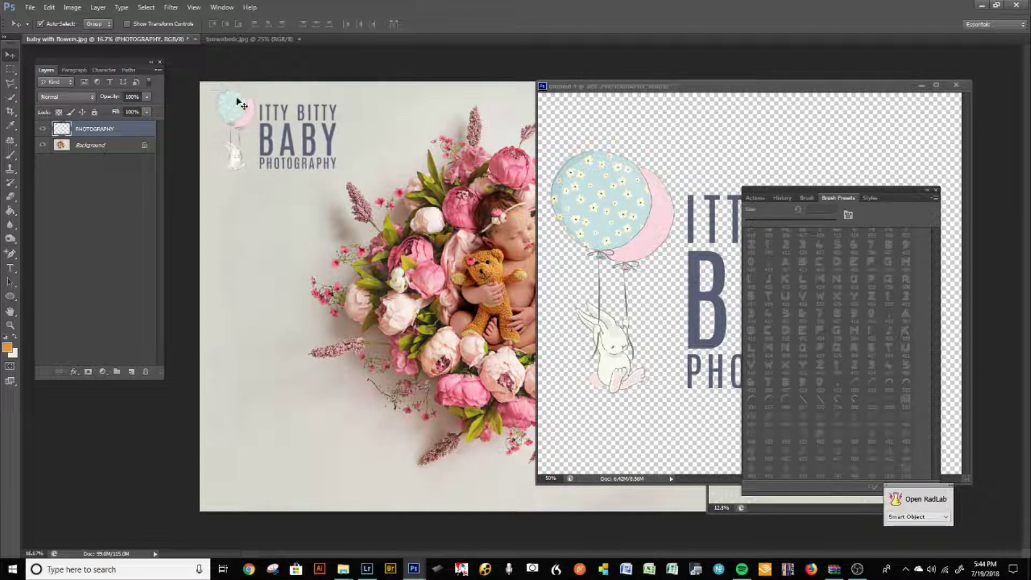
# Step: Bring up the brownbedc photo and move the logo and branding board windows aside so the whole photo is uncovered
pyautogui.moveTo(905, 91); pyautogui.dragTo(846, 92)
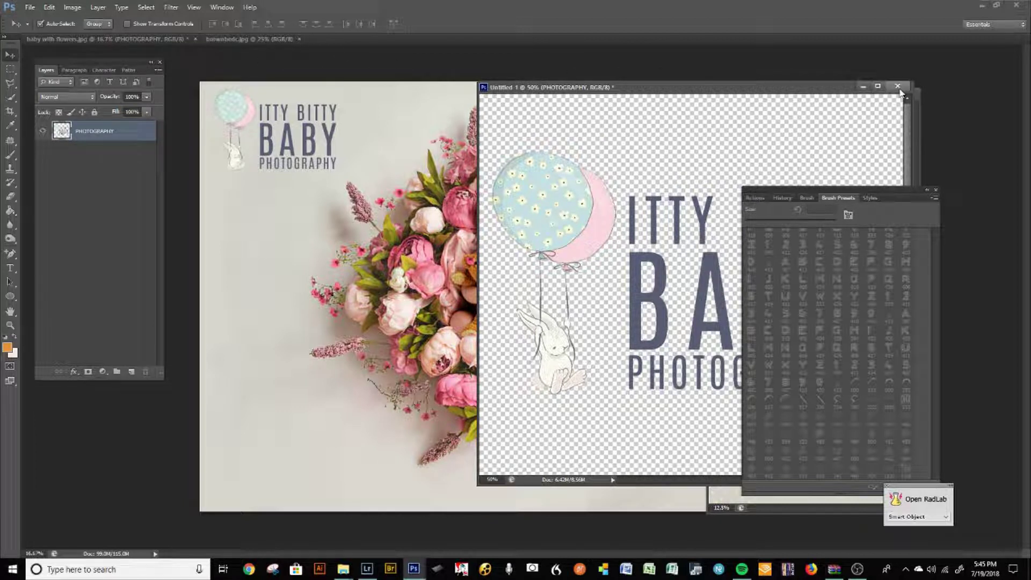
pyautogui.click(283, 40)
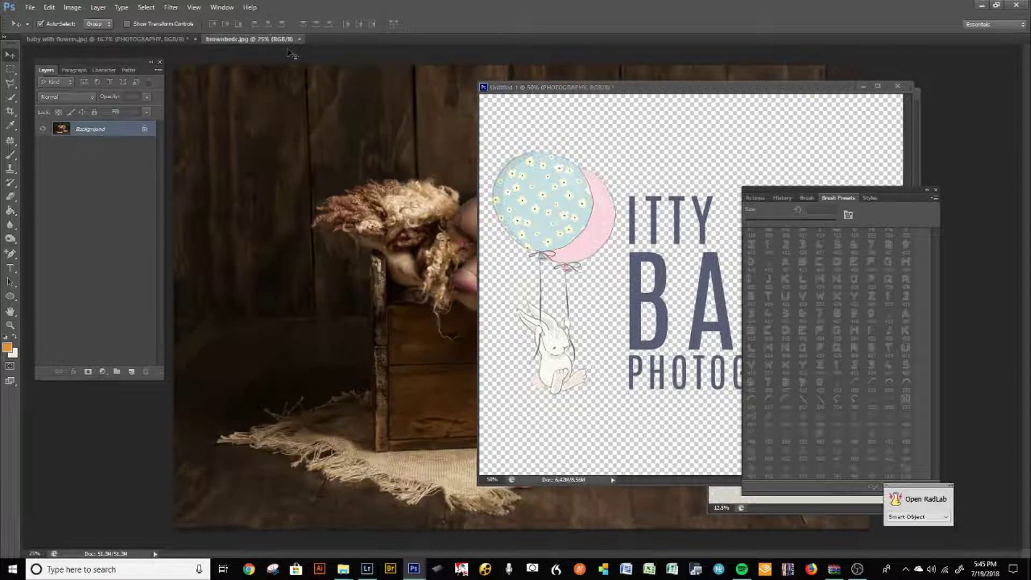
pyautogui.moveTo(533, 89); pyautogui.dragTo(317, 108)
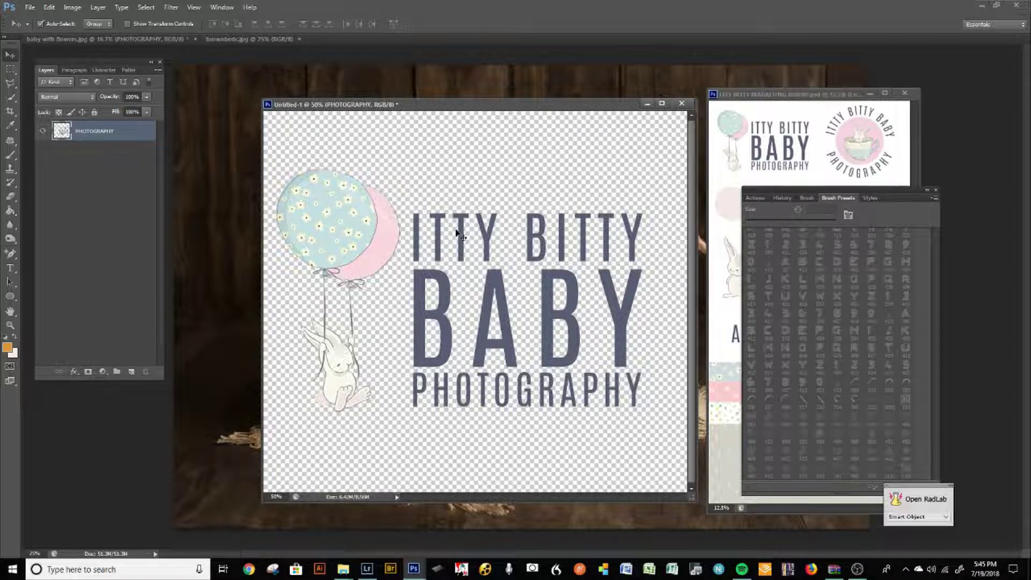
pyautogui.moveTo(448, 111); pyautogui.dragTo(471, 132)
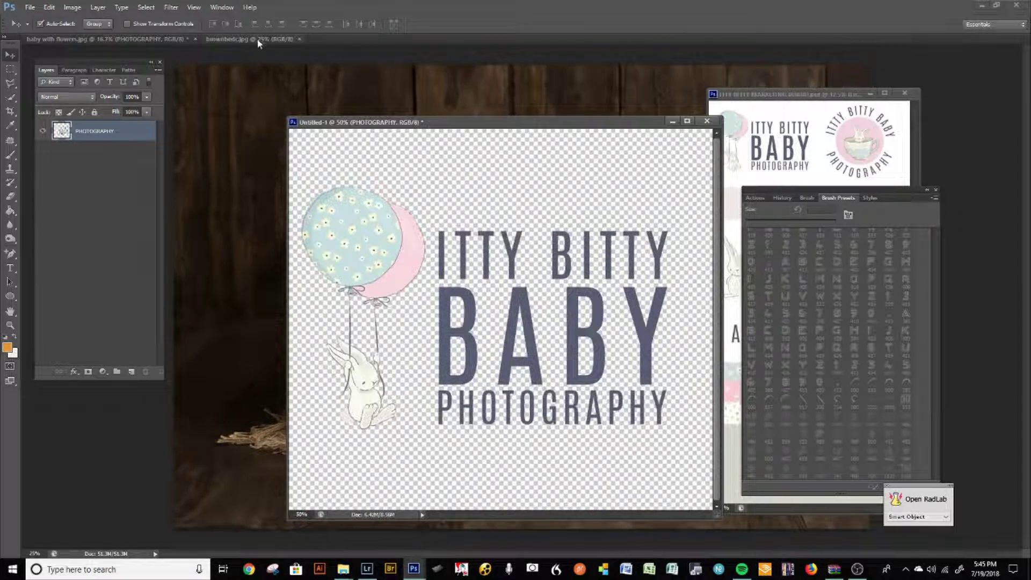
pyautogui.moveTo(354, 45); pyautogui.dragTo(339, 56)
pyautogui.moveTo(549, 129); pyautogui.dragTo(1025, 69)
pyautogui.moveTo(788, 95); pyautogui.dragTo(1030, 140)
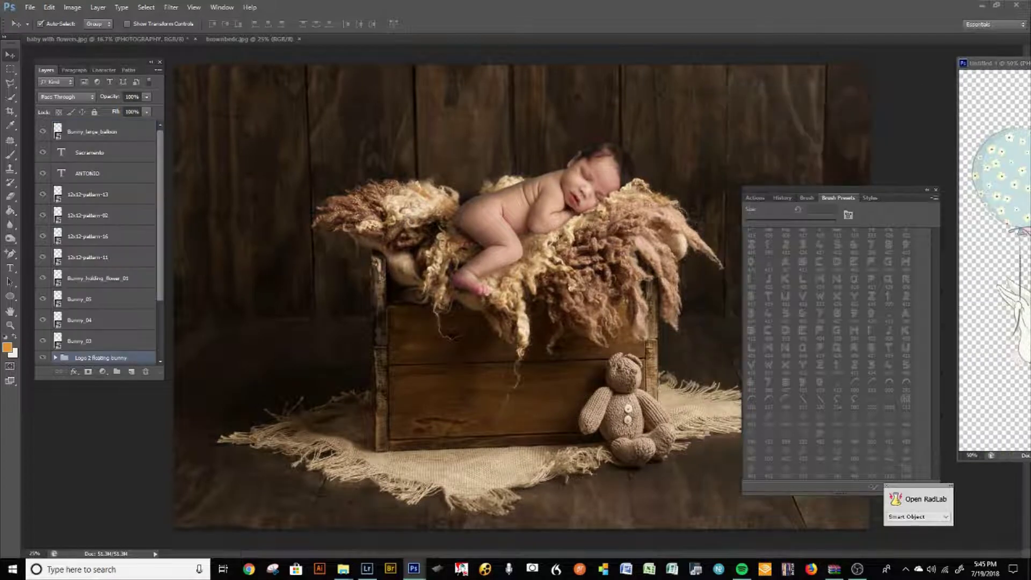
# Step: Select a logo-sized rectangle in the photo's lower-left corner and create a new blank document
pyautogui.click(10, 68)
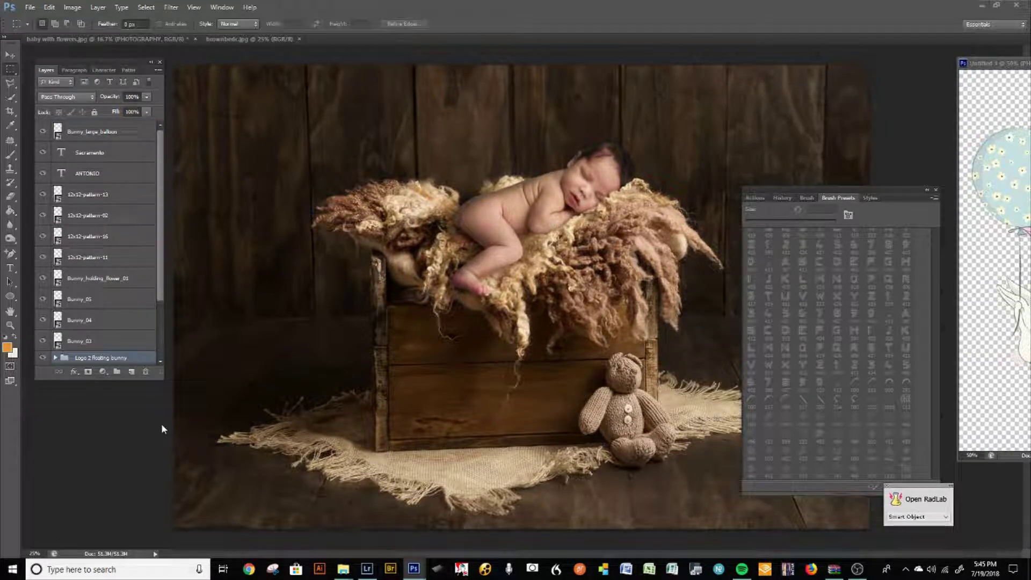
pyautogui.click(167, 399)
pyautogui.moveTo(169, 397); pyautogui.dragTo(310, 534)
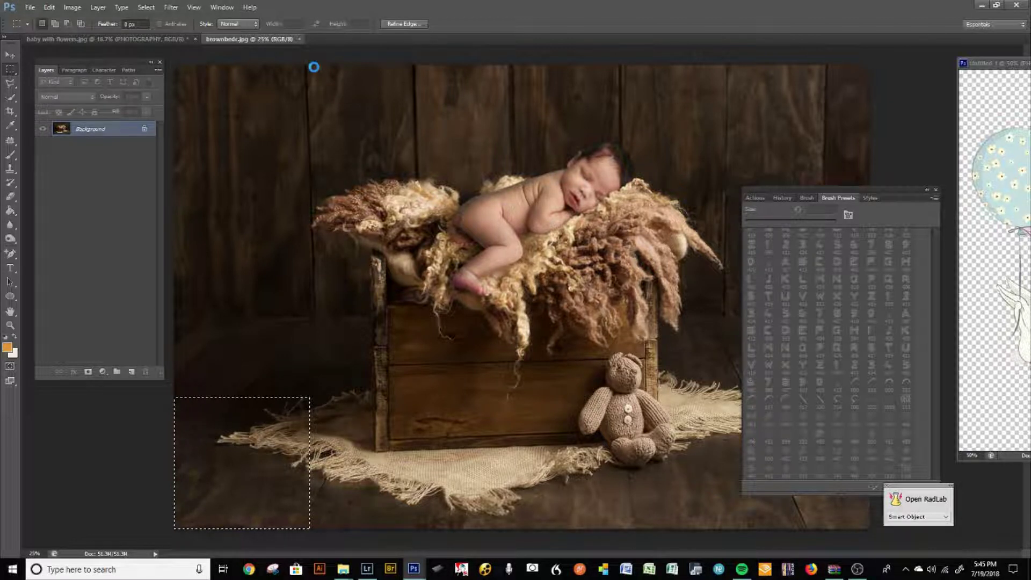
pyautogui.press('Return')
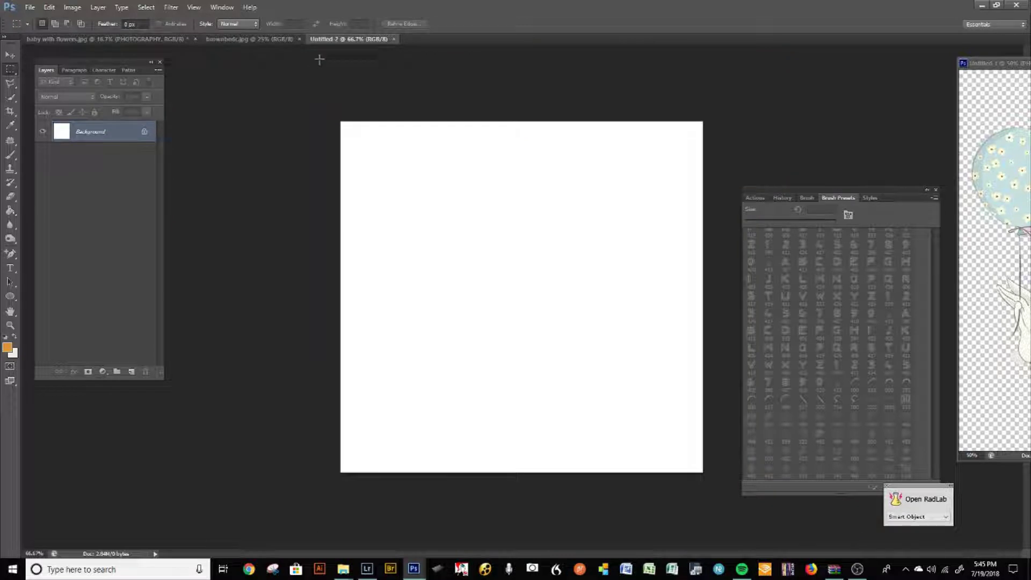
# Step: Add the text ITTY in Antonio Regular, 35 pt, near the canvas's upper-left corner, keeping only that word in the text layer
pyautogui.click(11, 267)
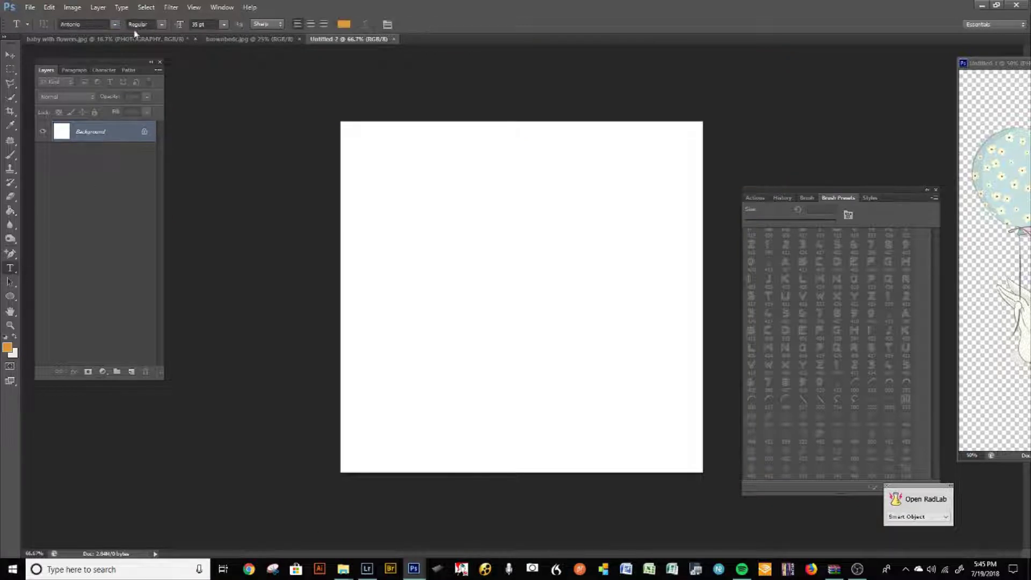
pyautogui.click(388, 199)
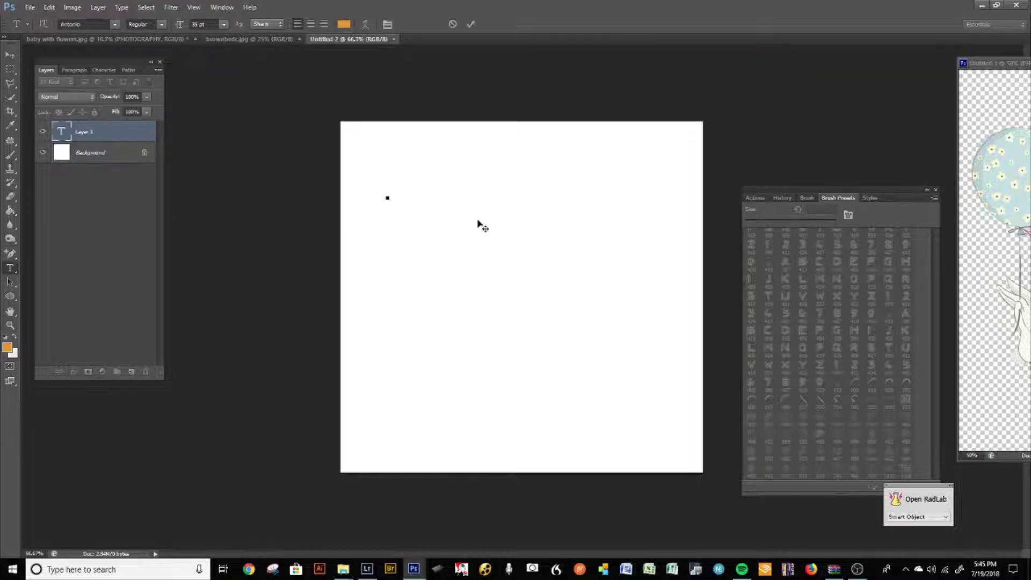
pyautogui.write('ITTY')
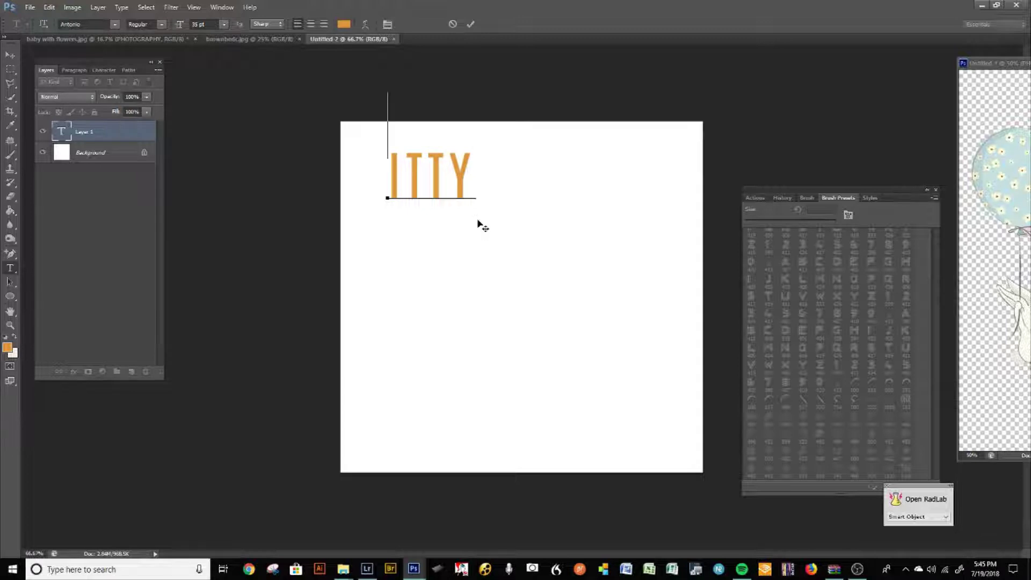
pyautogui.write('BITTY')
pyautogui.press('BackSpace')
pyautogui.press('BackSpace')
pyautogui.press('BackSpace')
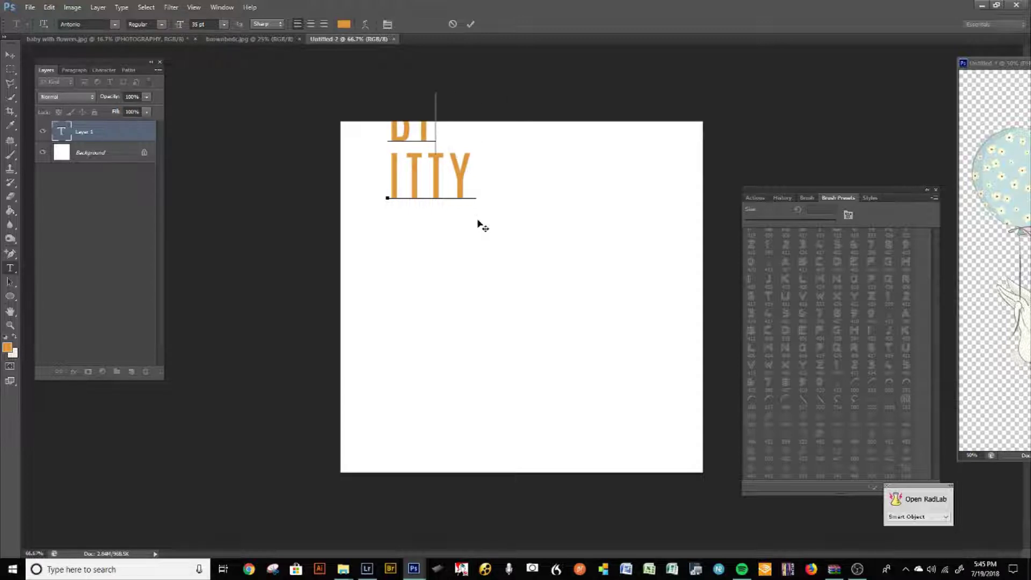
pyautogui.press('BackSpace')
pyautogui.press('BackSpace')
pyautogui.press('BackSpace')
pyautogui.hotkey('ctrl', 'Return')
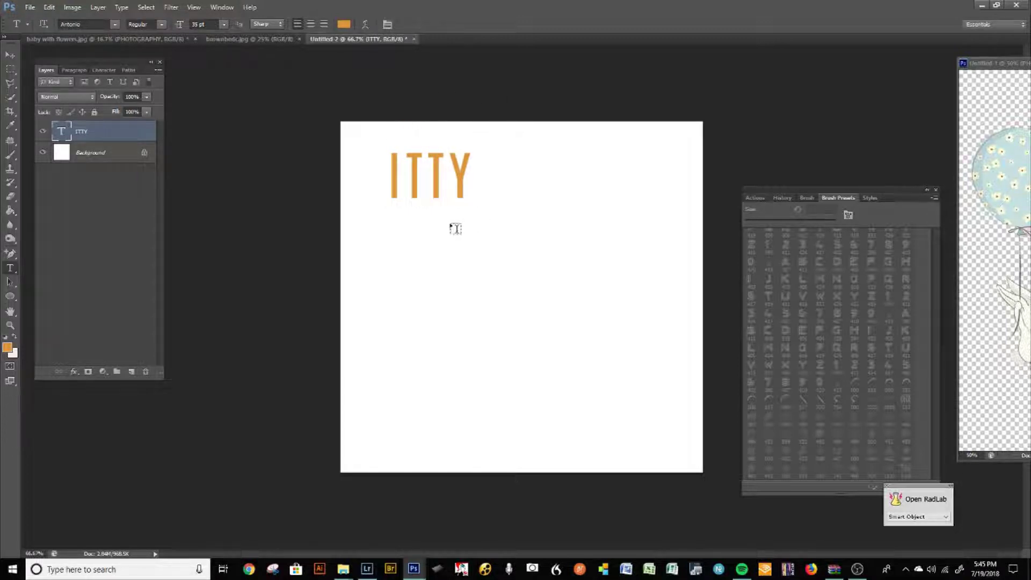
# Step: Add BITTY as a separate text layer and place it beside ITTY on the same line
pyautogui.click(397, 259)
pyautogui.write('Bitty')
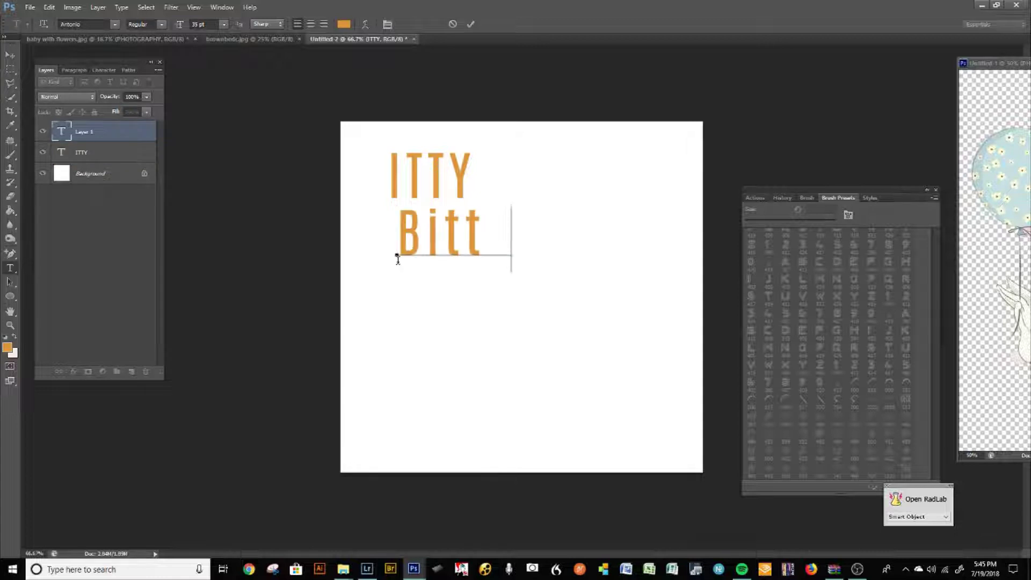
pyautogui.press('BackSpace')
pyautogui.press('BackSpace')
pyautogui.press('BackSpace')
pyautogui.press('BackSpace')
pyautogui.write('ITTY')
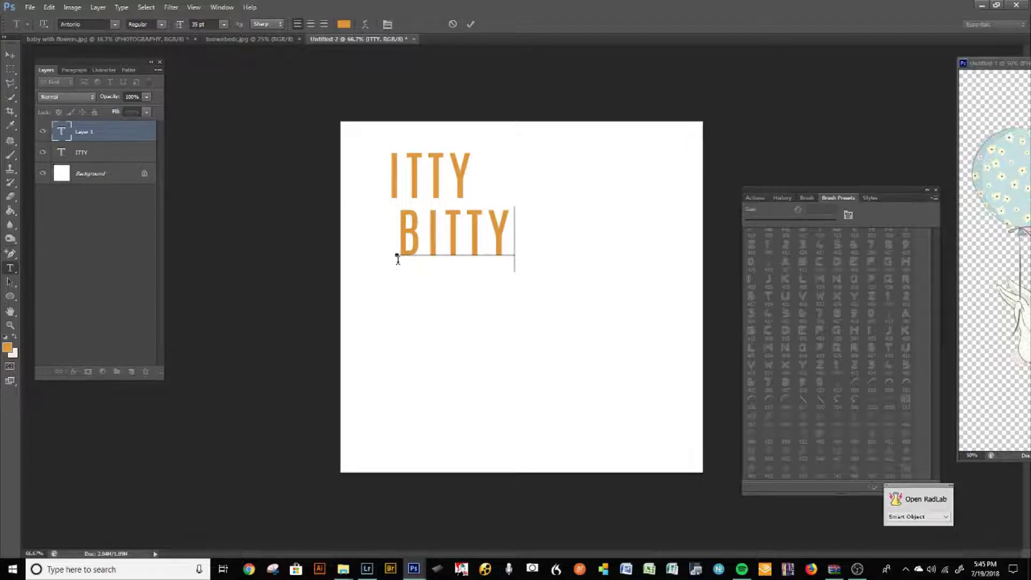
pyautogui.hotkey('ctrl', 'Return')
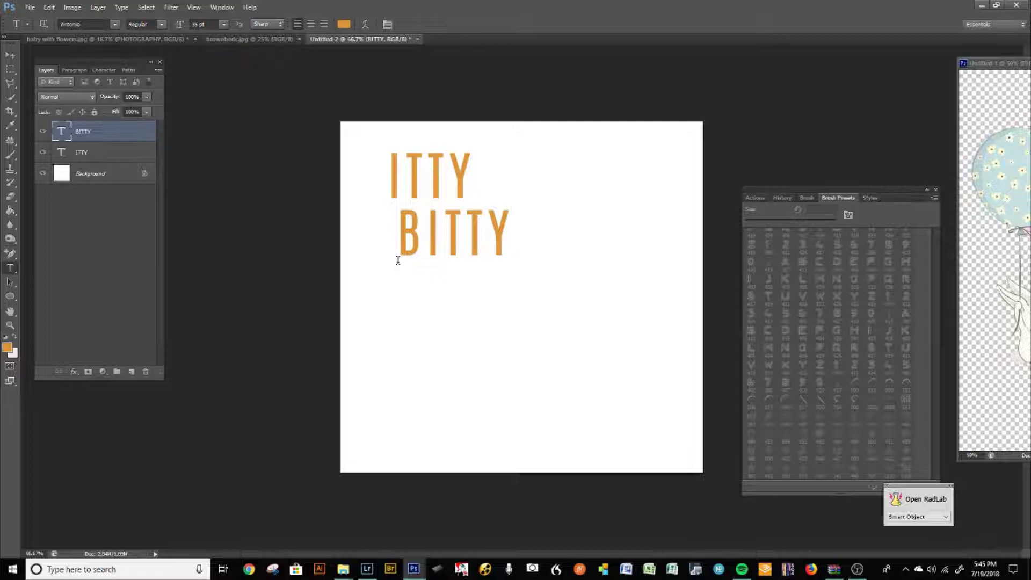
pyautogui.press('v')
pyautogui.moveTo(471, 260); pyautogui.dragTo(545, 175)
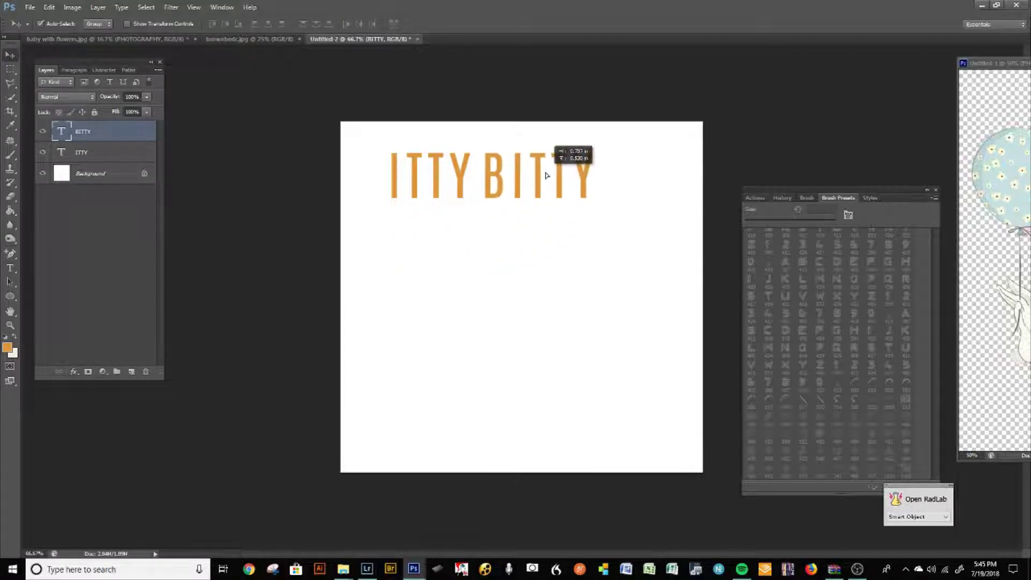
# Step: Change the color of the ITTY text to black (000000)
pyautogui.click(16, 269)
pyautogui.doubleClick(390, 179)
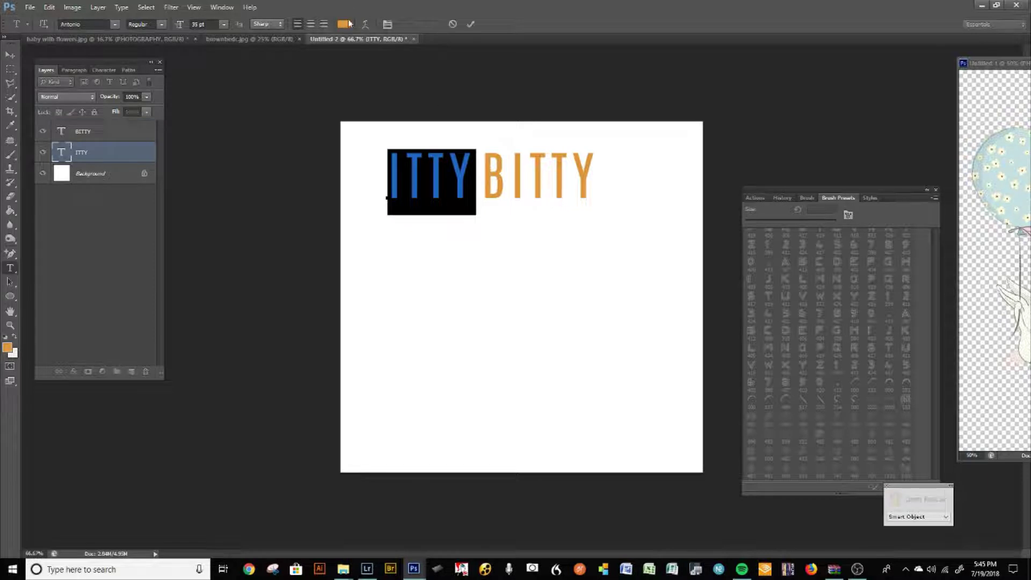
pyautogui.click(344, 24)
pyautogui.moveTo(91, 352); pyautogui.dragTo(152, 440)
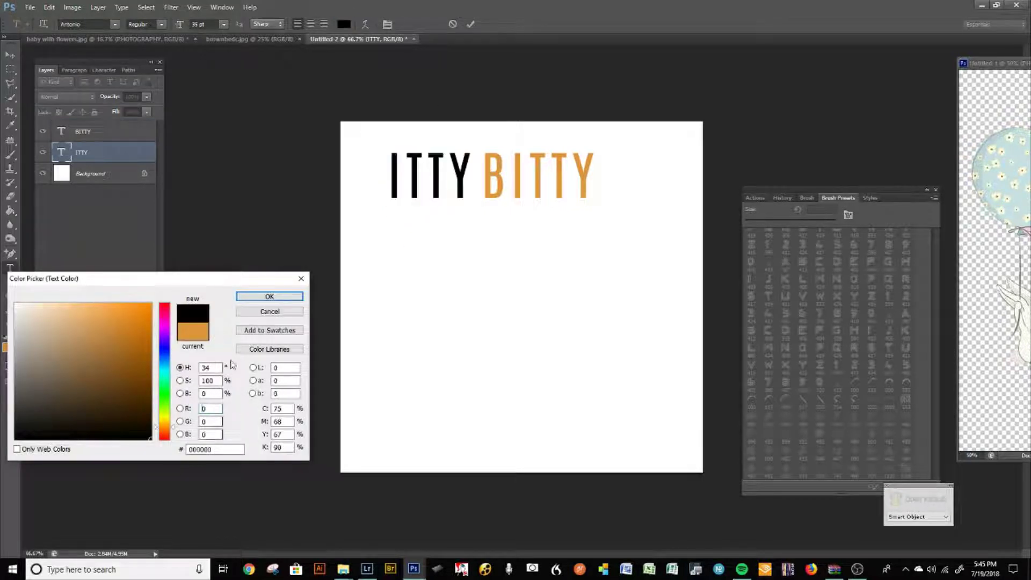
pyautogui.click(270, 297)
pyautogui.click(288, 287)
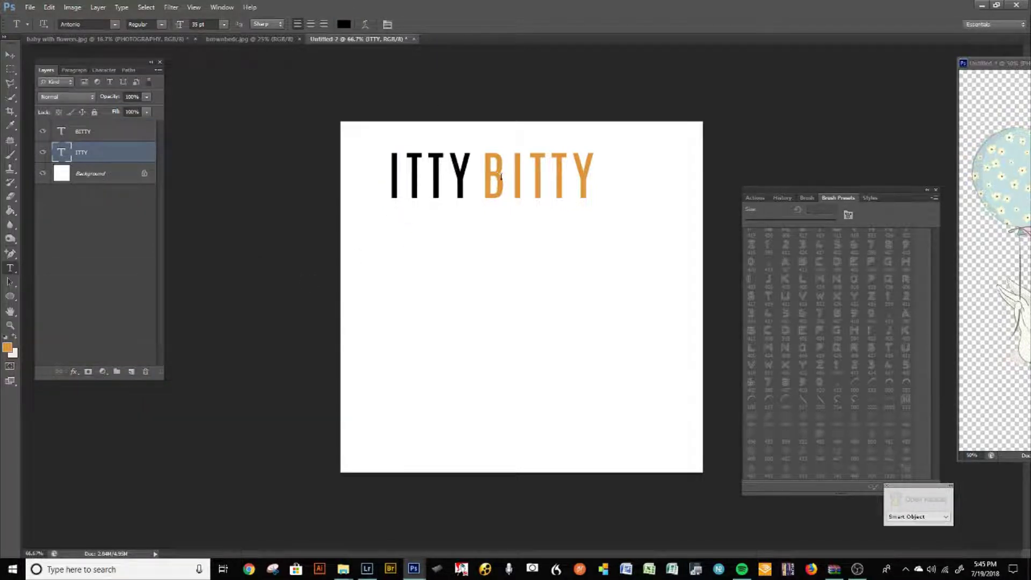
# Step: Recolor the BITTY text black (000000) to match ITTY
pyautogui.doubleClick(492, 177)
pyautogui.click(344, 24)
pyautogui.moveTo(94, 432); pyautogui.dragTo(202, 461)
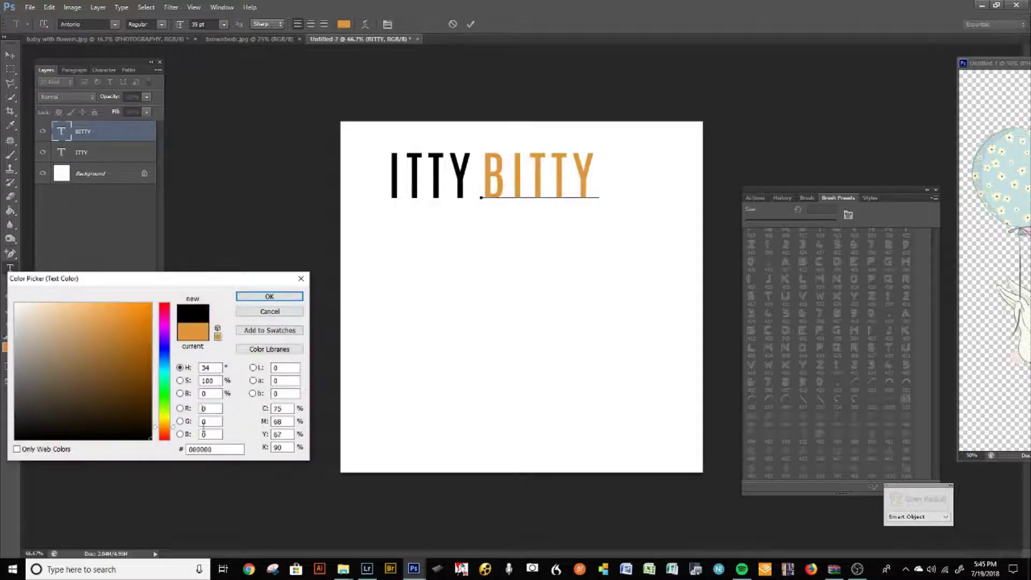
pyautogui.click(269, 297)
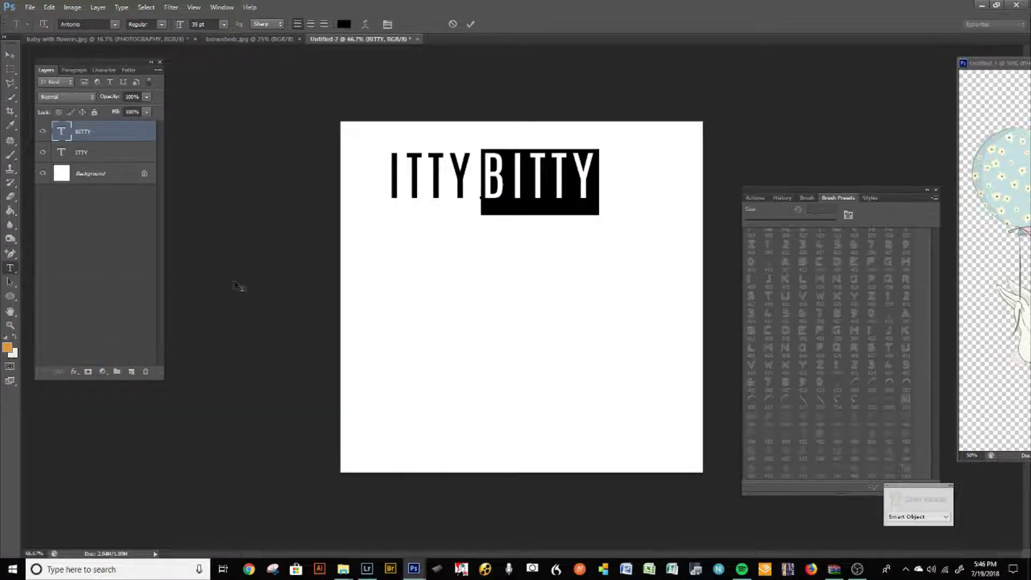
pyautogui.click(406, 296)
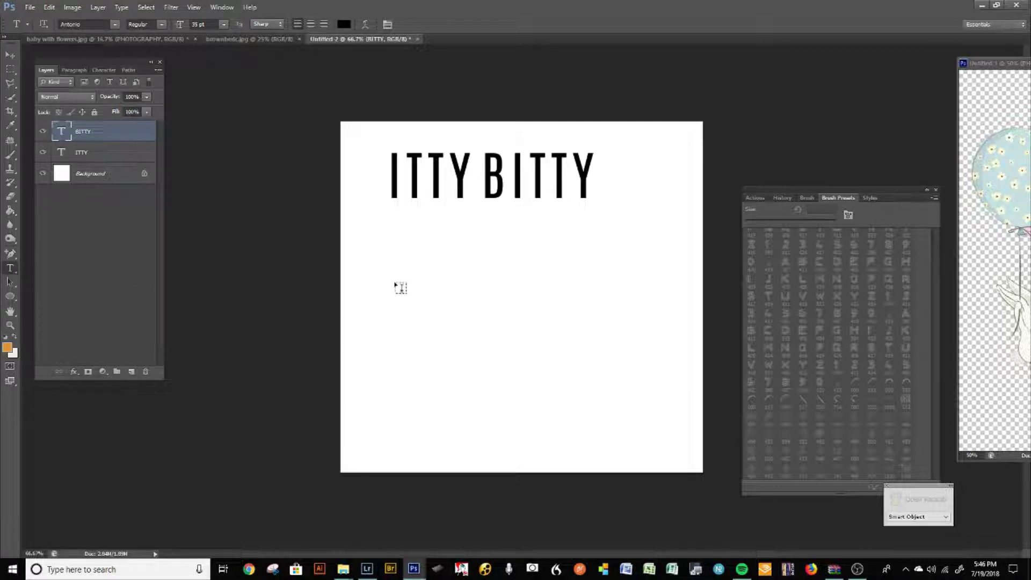
# Step: Add BABY as its own text layer, enlarge it to nearly the width of ITTY BITTY, and place it beneath that line
pyautogui.click(396, 283)
pyautogui.write('BABY')
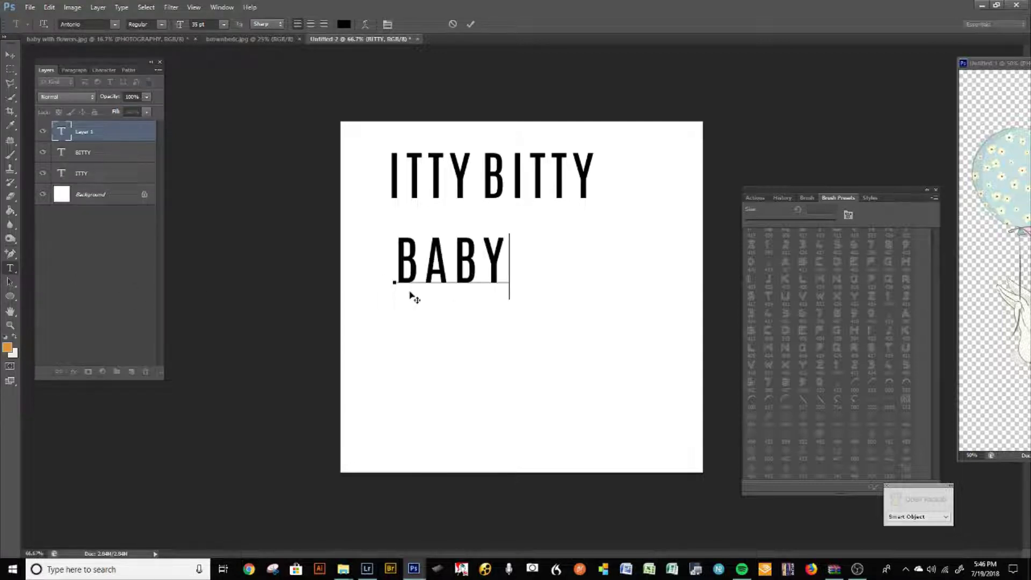
pyautogui.hotkey('ctrl', 'a')
pyautogui.click(198, 24)
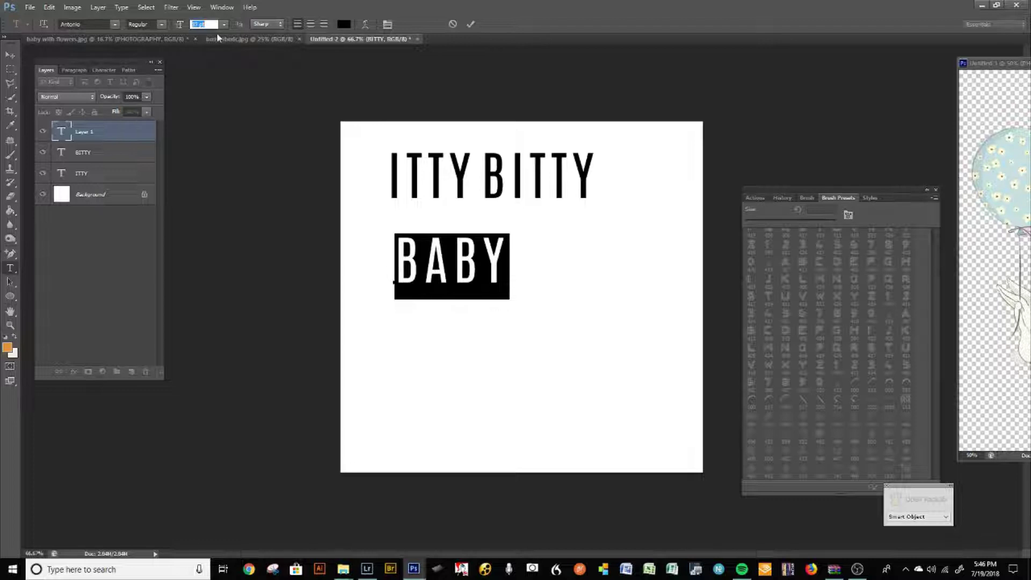
pyautogui.scroll(20, 197, 24)
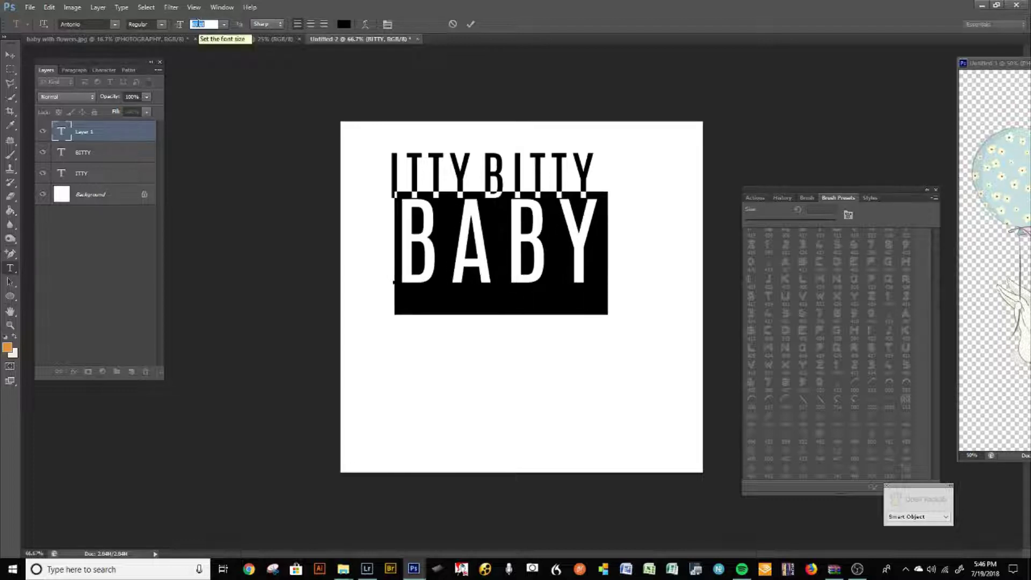
pyautogui.press('Return')
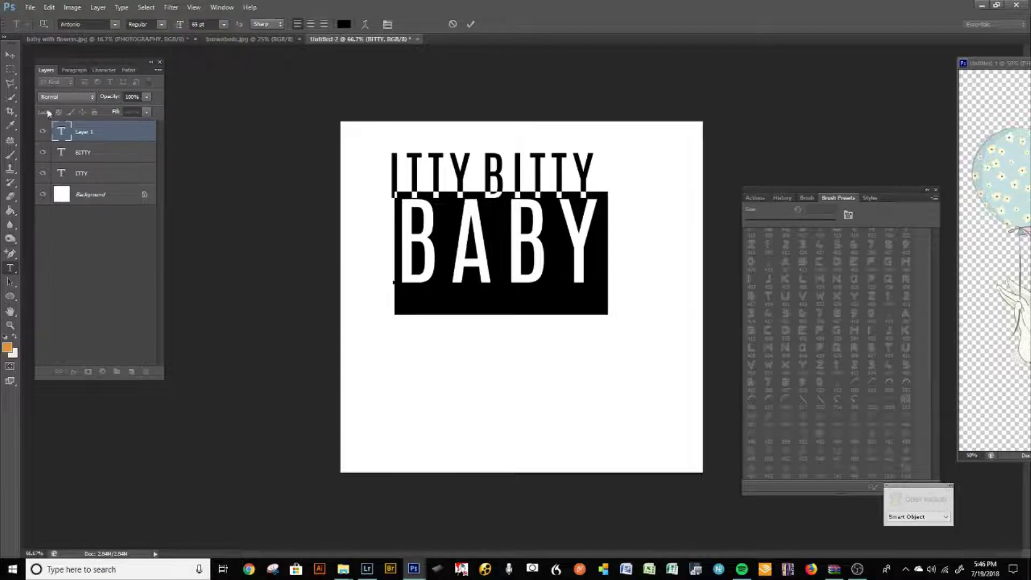
pyautogui.click(9, 55)
pyautogui.moveTo(480, 265); pyautogui.dragTo(470, 299)
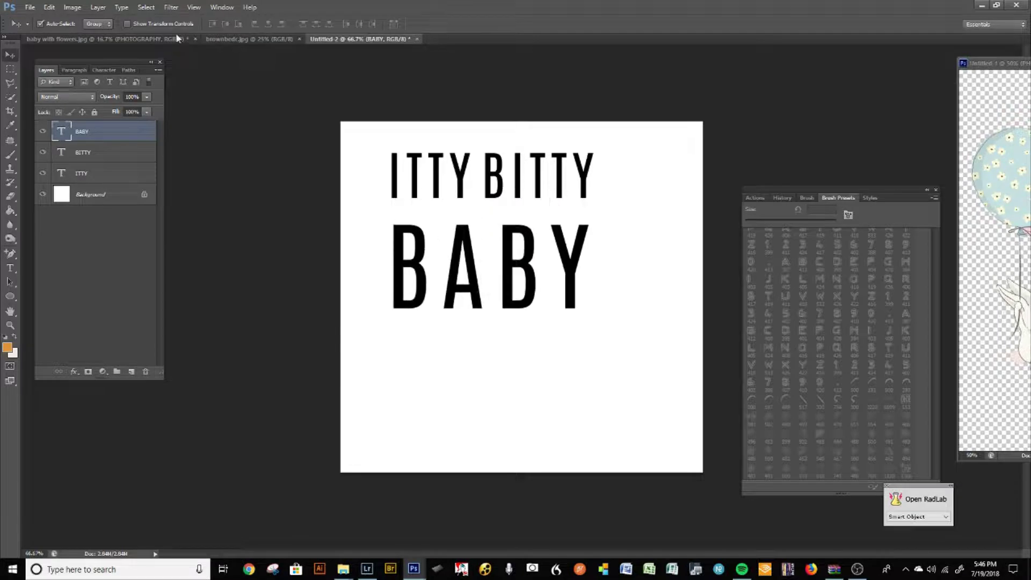
# Step: Show the rulers and place vertical guides along the left and right edges of the word BABY
pyautogui.click(190, 7)
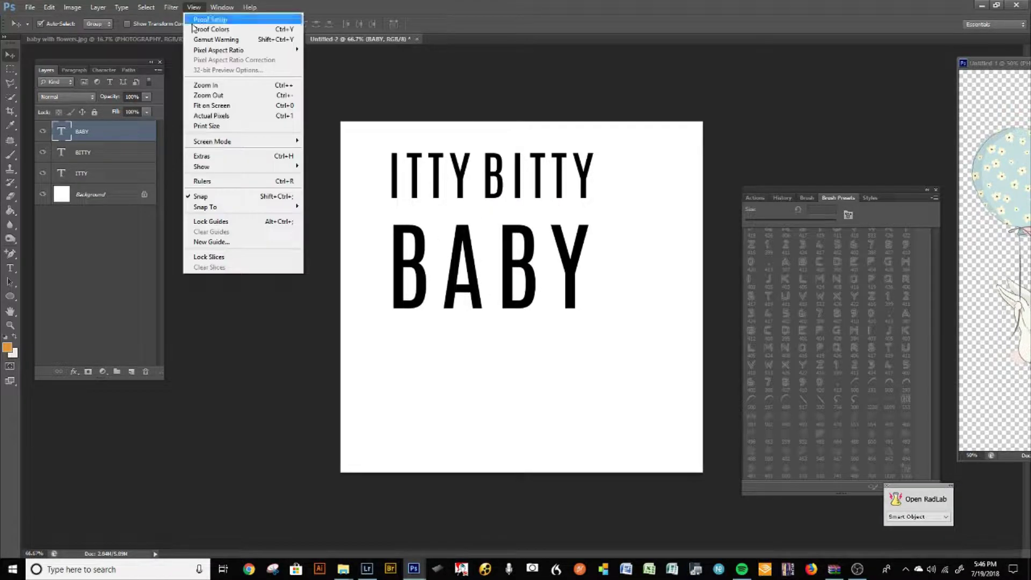
pyautogui.click(213, 183)
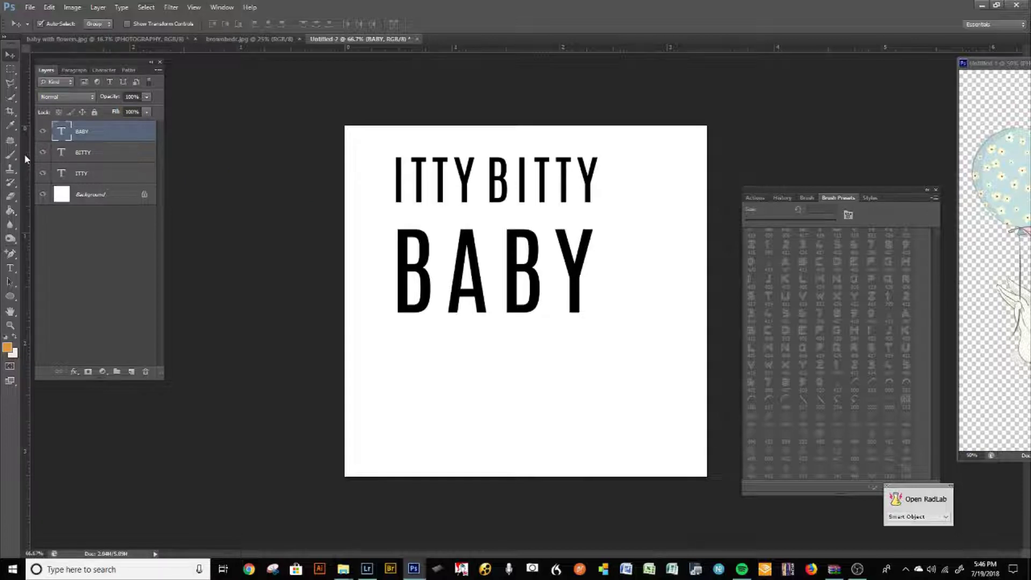
pyautogui.moveTo(24, 154); pyautogui.dragTo(397, 198)
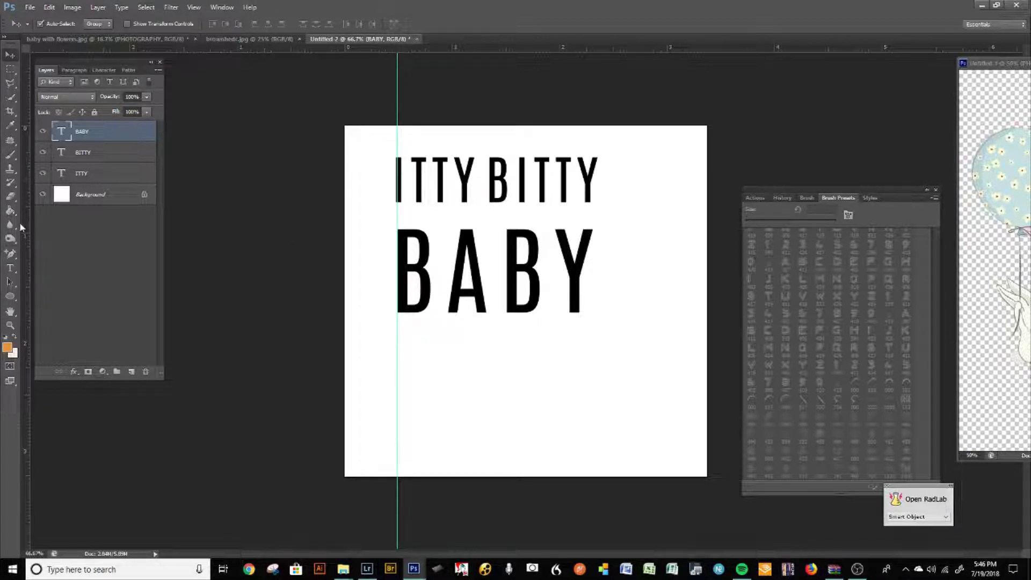
pyautogui.moveTo(25, 224); pyautogui.dragTo(592, 290)
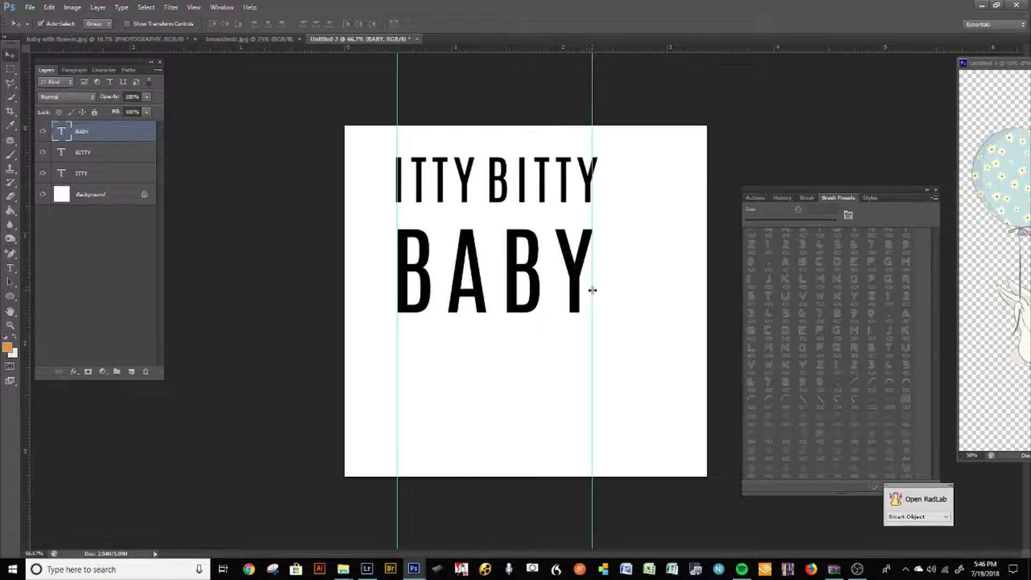
# Step: Move ITTY and BITTY down close above BABY, fitting the two words between the vertical guides
pyautogui.click(11, 268)
pyautogui.press('v')
pyautogui.moveTo(422, 201); pyautogui.dragTo(422, 215)
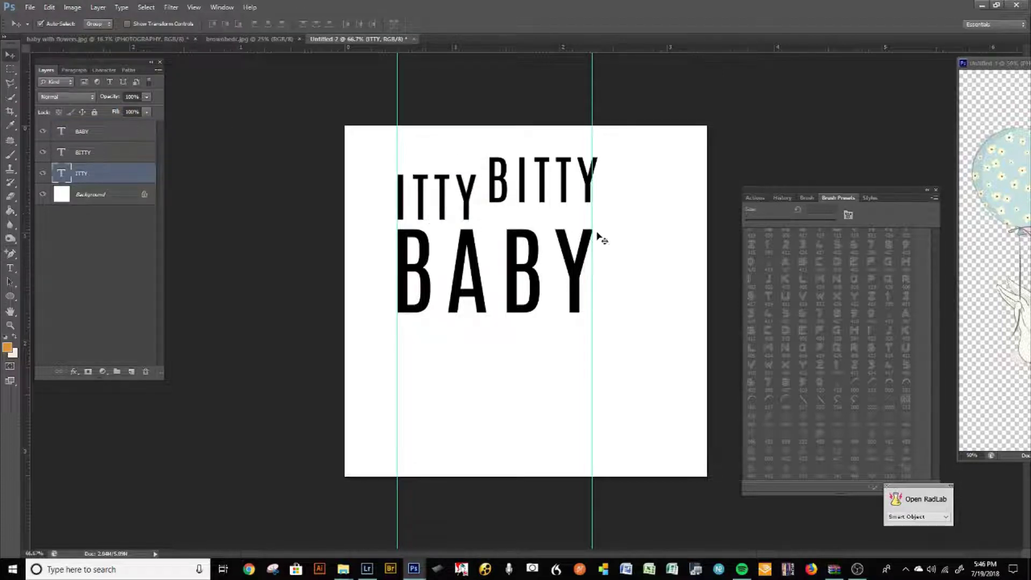
pyautogui.moveTo(529, 191); pyautogui.dragTo(529, 209)
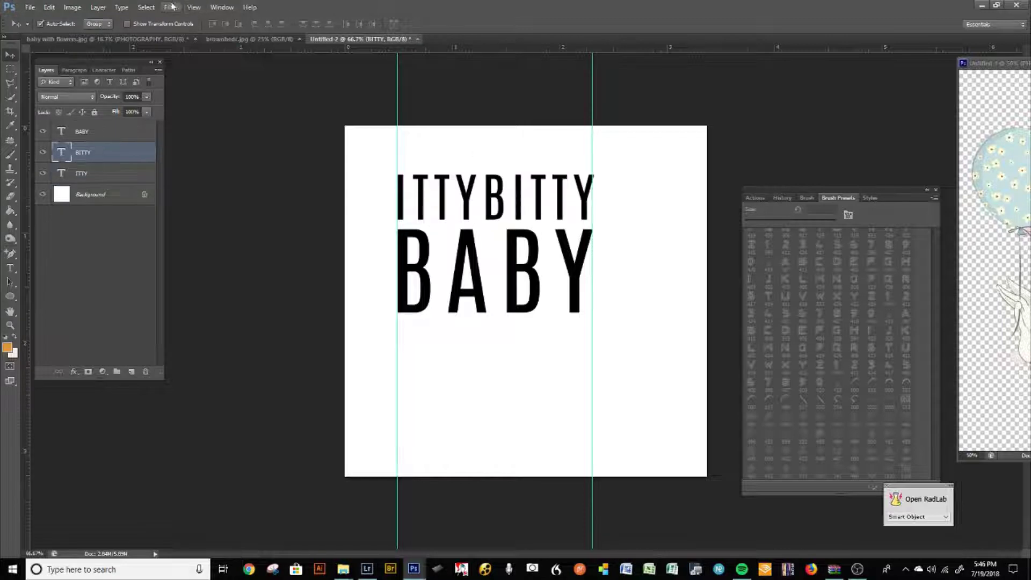
# Step: Check the snap-to options and shift BITTY slightly so its Y ends exactly on the right guide
pyautogui.click(194, 7)
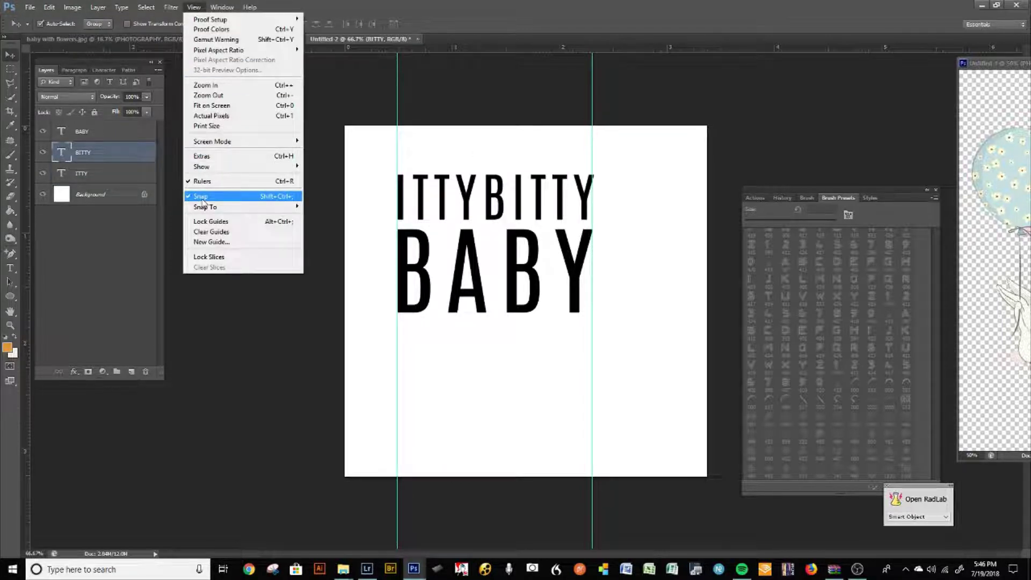
pyautogui.moveTo(204, 208)
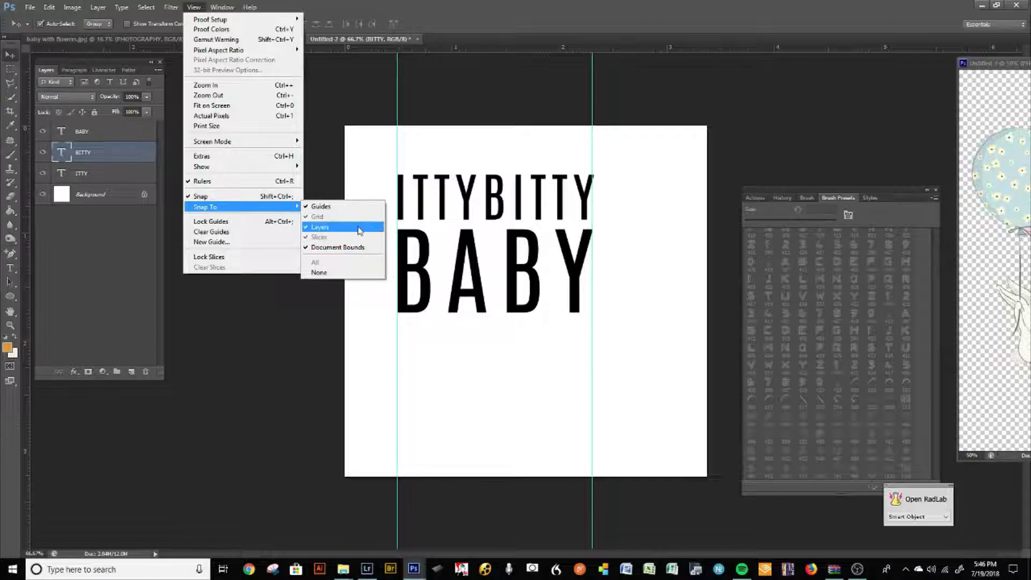
pyautogui.click(520, 203)
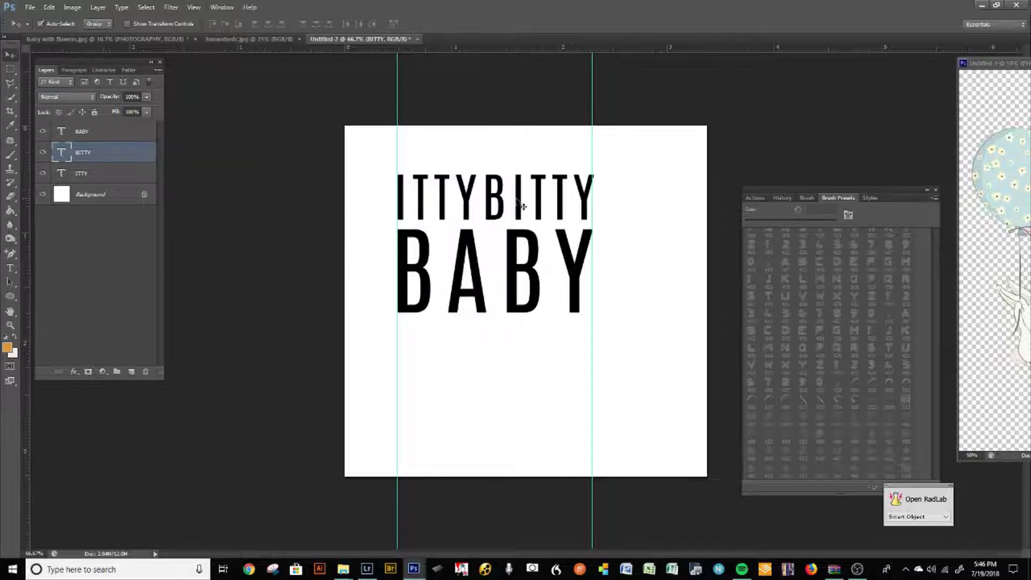
pyautogui.moveTo(519, 199); pyautogui.dragTo(515, 201)
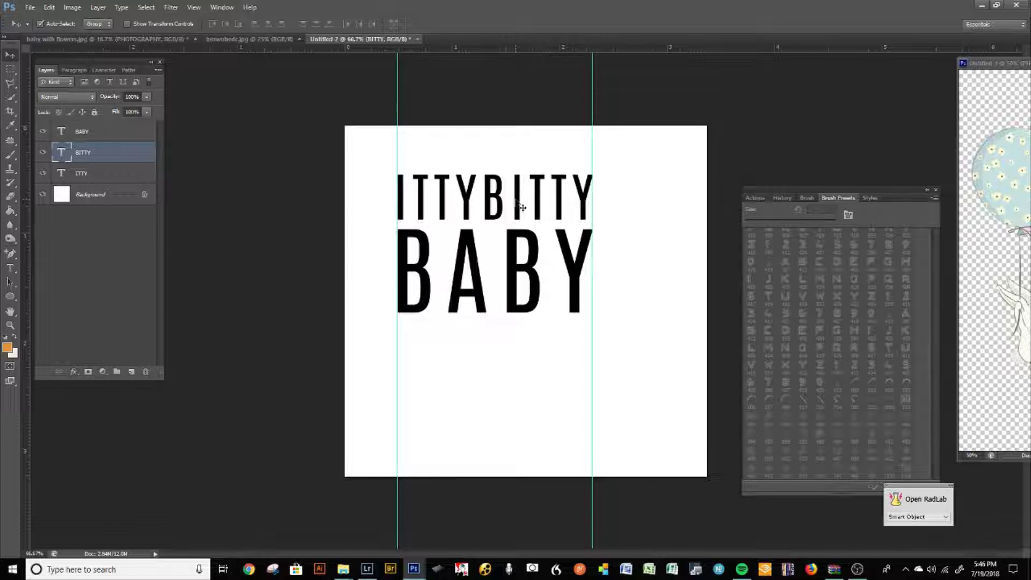
# Step: Scale ITTY and BITTY down slightly together, then move BITTY to the right guide to leave a space between the words
pyautogui.keyDown('shift'); pyautogui.click(142, 180); pyautogui.keyUp('shift')
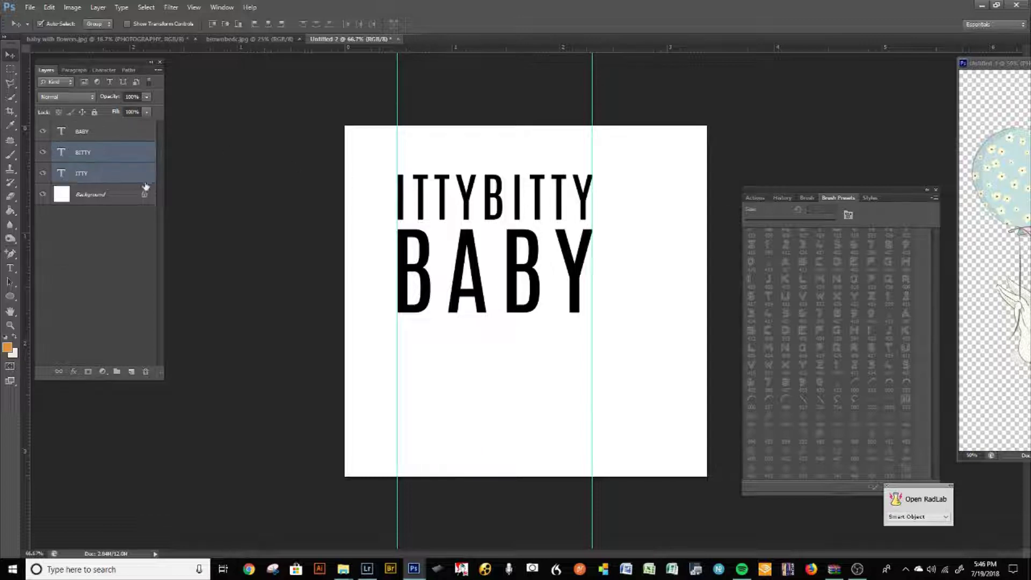
pyautogui.hotkey('ctrl', 't')
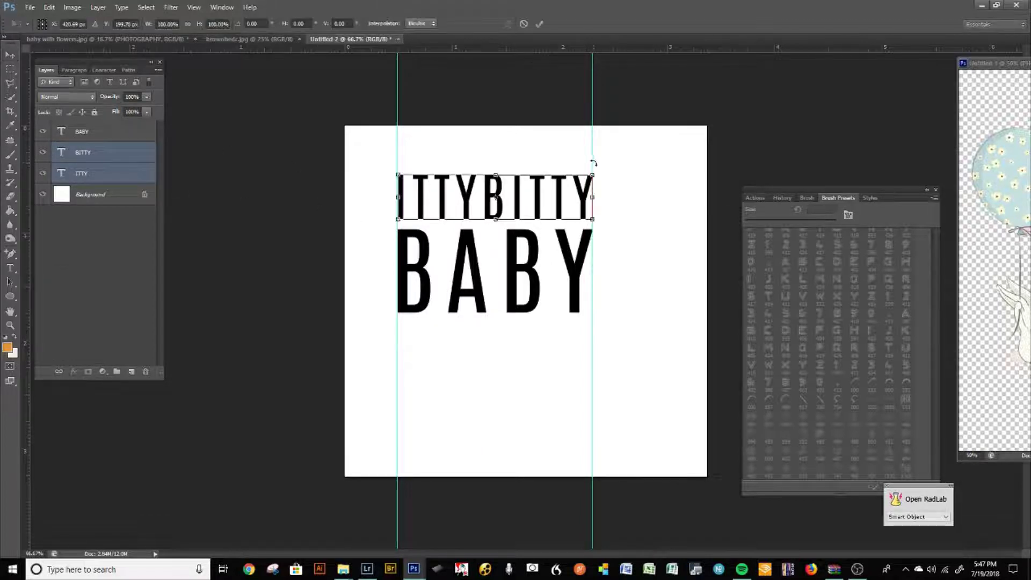
pyautogui.moveTo(591, 175); pyautogui.dragTo(584, 176)
pyautogui.press('Return')
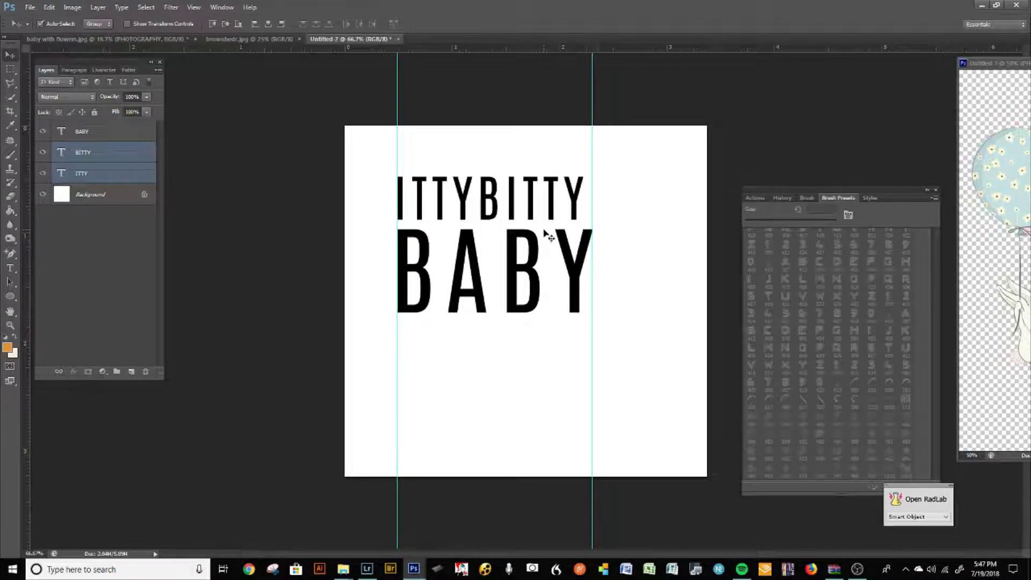
pyautogui.click(518, 335)
pyautogui.click(499, 214)
pyautogui.moveTo(495, 212)
pyautogui.mouseDown()
pyautogui.moveTo(515, 210)
pyautogui.moveTo(505, 211)
pyautogui.mouseUp()
# Step: Try scaling ITTY and BITTY together from the upper-right corner, and undo the change
pyautogui.keyDown('shift'); pyautogui.click(82, 174); pyautogui.keyUp('shift')
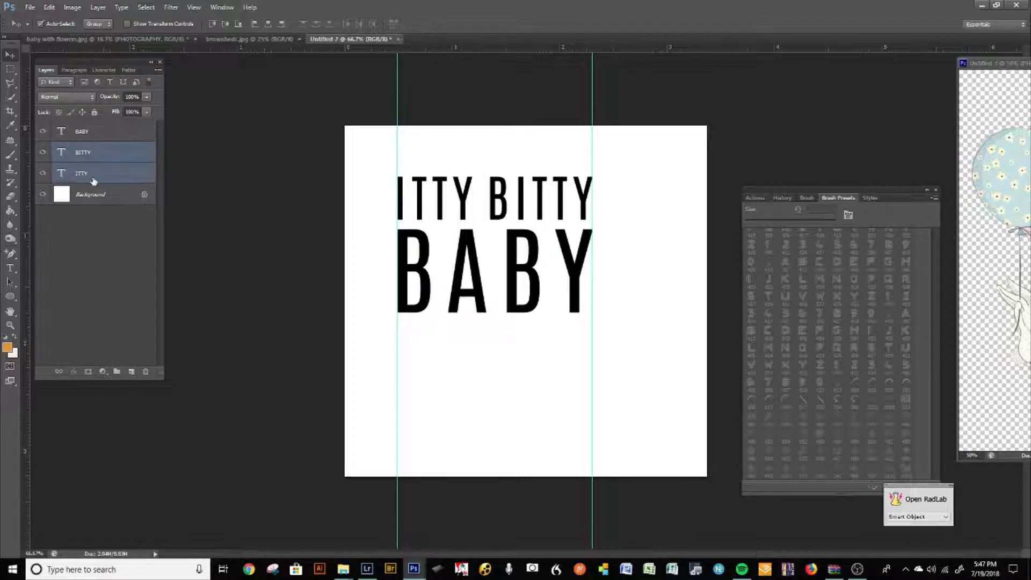
pyautogui.hotkey('ctrl', 't')
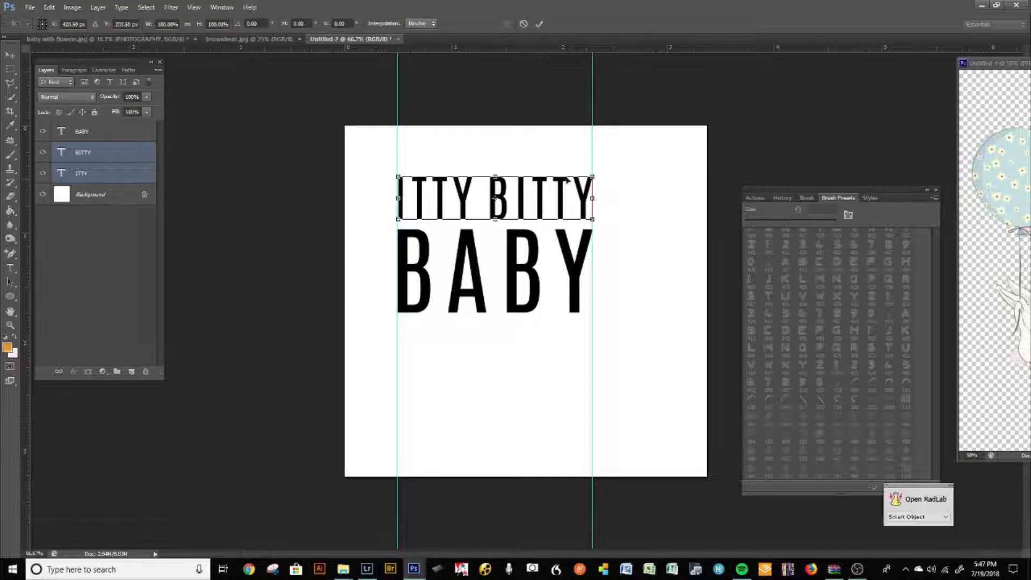
pyautogui.moveTo(596, 174)
pyautogui.mouseDown()
pyautogui.moveTo(631, 170)
pyautogui.moveTo(600, 171)
pyautogui.moveTo(620, 168)
pyautogui.moveTo(604, 168)
pyautogui.moveTo(615, 146)
pyautogui.moveTo(621, 163)
pyautogui.moveTo(597, 146)
pyautogui.moveTo(591, 162)
pyautogui.mouseUp()
pyautogui.press('Return')
pyautogui.hotkey('ctrl', 'z')
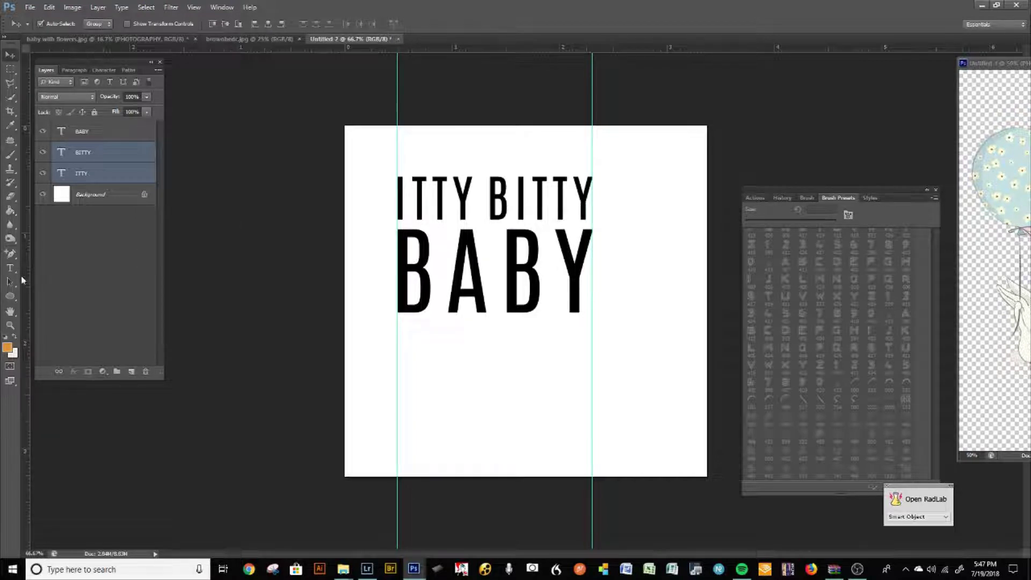
# Step: Add PHOTOGRAPHY as a new text layer below BABY and reduce its font size to 21 pt
pyautogui.click(10, 268)
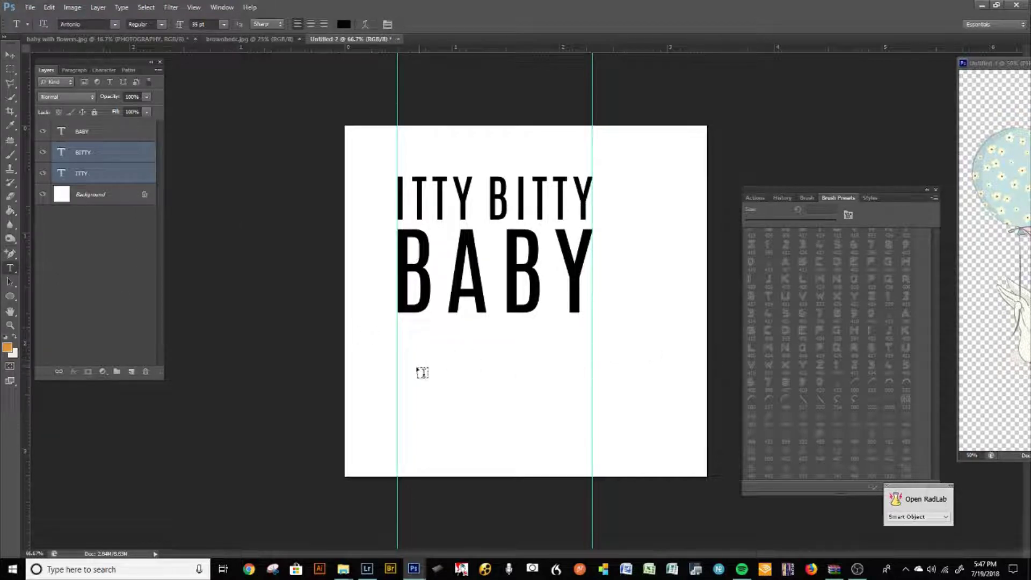
pyautogui.click(404, 371)
pyautogui.write('PHOTOGRAPHY')
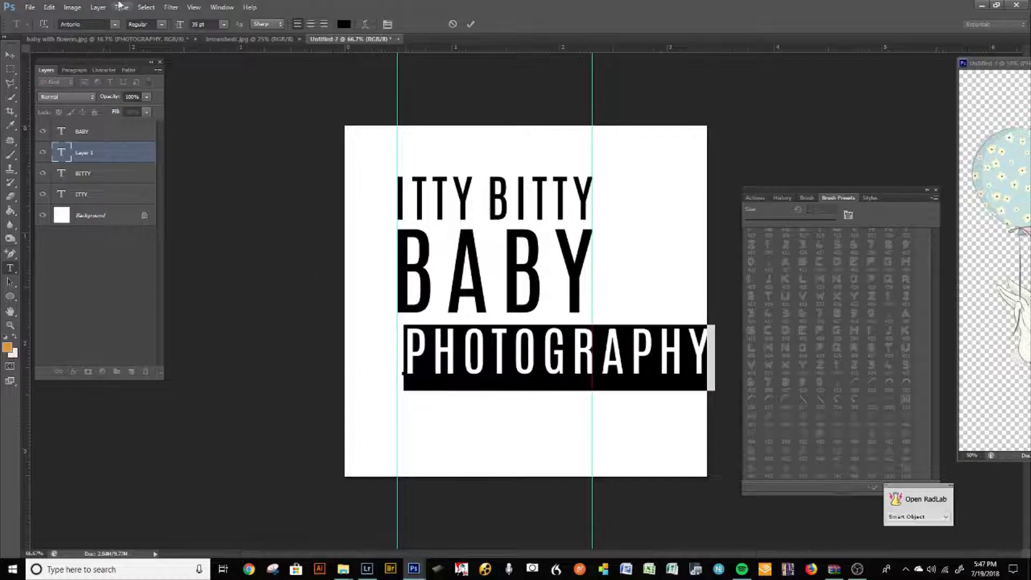
pyautogui.click(193, 23)
pyautogui.write('30')
pyautogui.press('Return')
pyautogui.scroll(-9, 192, 22)
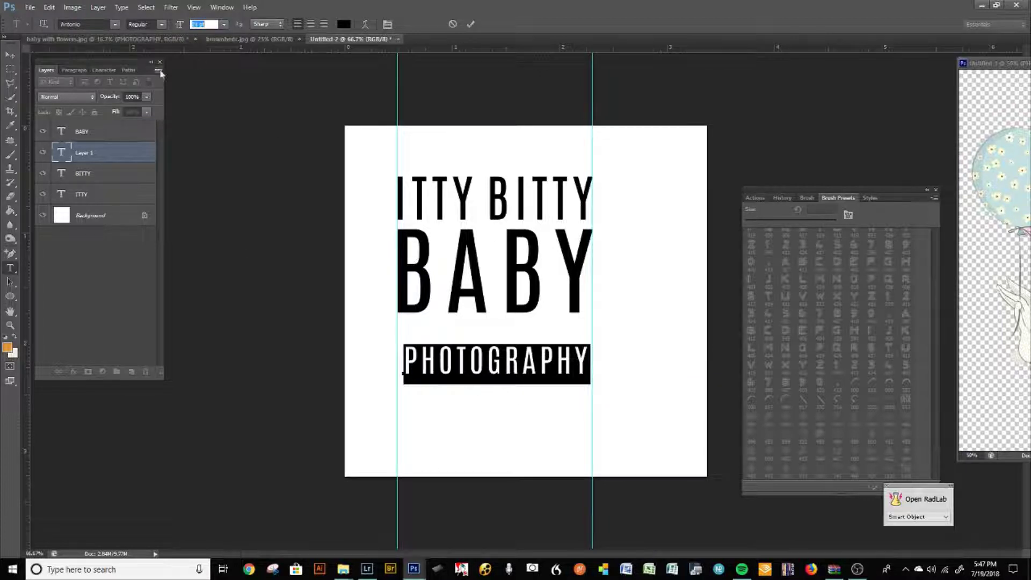
# Step: Set the PHOTOGRAPHY text's tracking to 340 and its font size to 15 pt
pyautogui.click(104, 71)
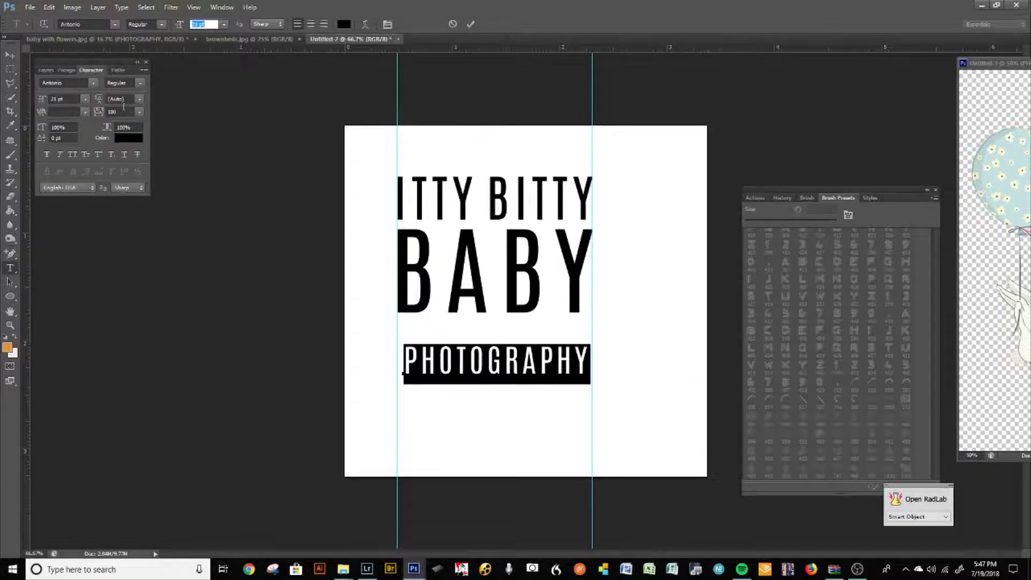
pyautogui.moveTo(100, 113); pyautogui.dragTo(122, 111)
pyautogui.scroll(14, 122, 111)
pyautogui.scroll(-8, 122, 110)
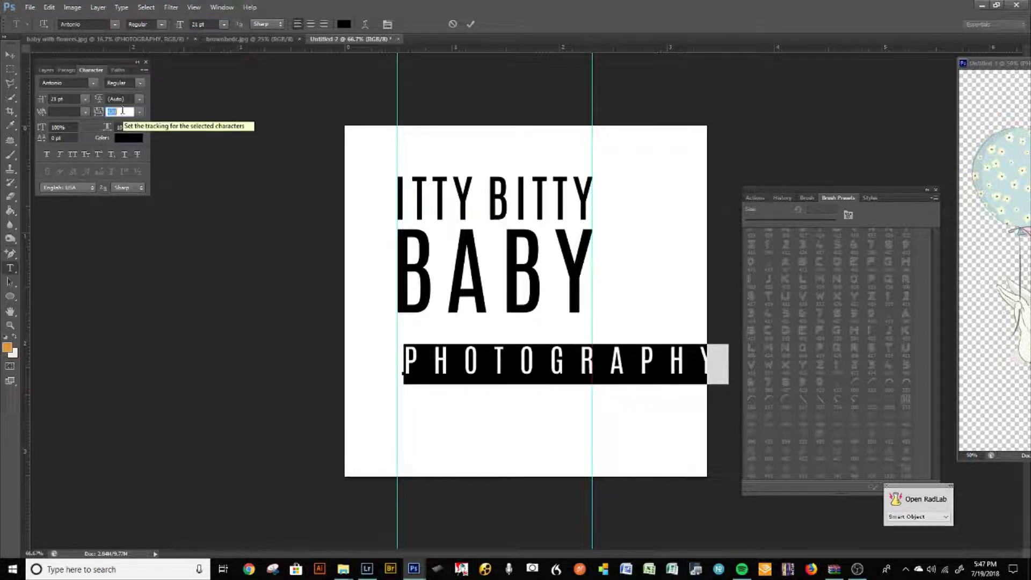
pyautogui.scroll(-6, 122, 111)
pyautogui.scroll(5, 122, 110)
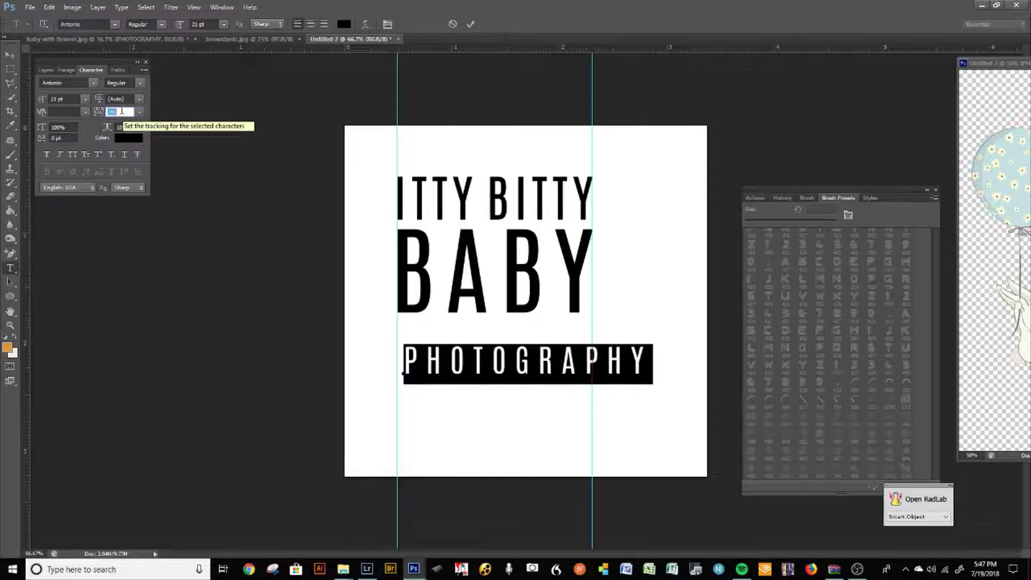
pyautogui.click(211, 24)
pyautogui.scroll(-6, 194, 25)
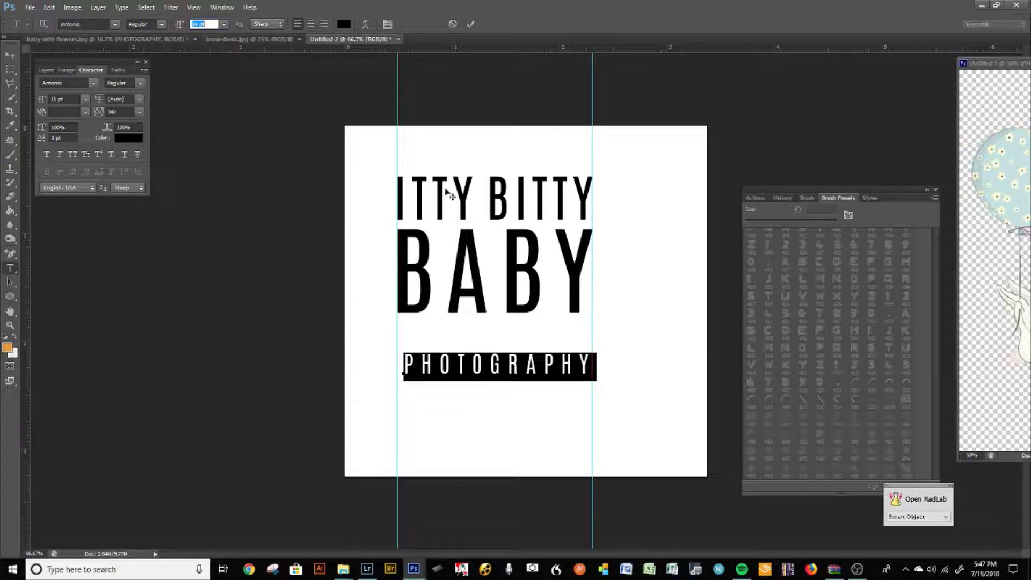
# Step: Move PHOTOGRAPHY directly beneath BABY at the left guide and scale it to about 106% to span both guides
pyautogui.click(11, 54)
pyautogui.moveTo(594, 368); pyautogui.dragTo(542, 337)
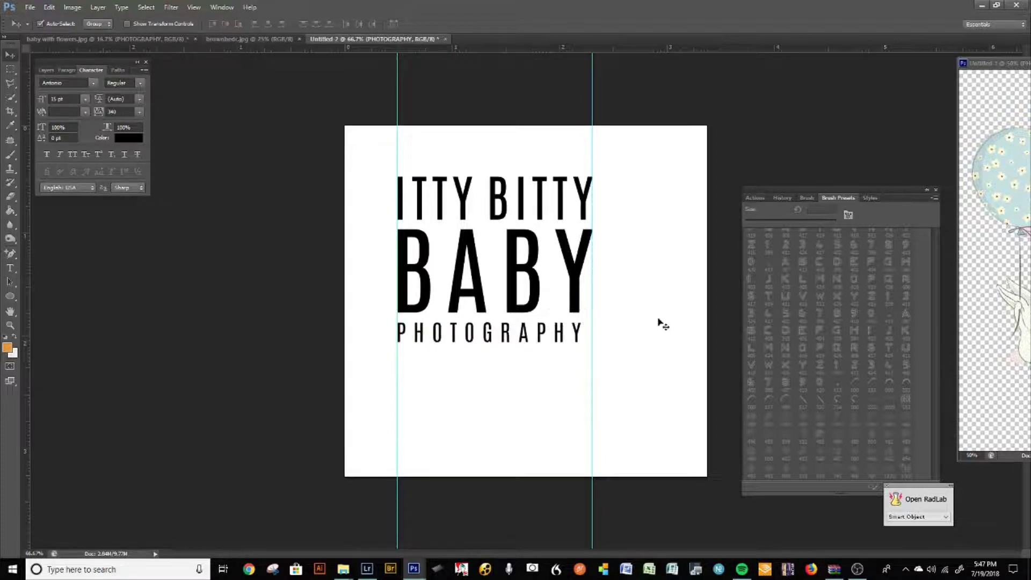
pyautogui.click(48, 70)
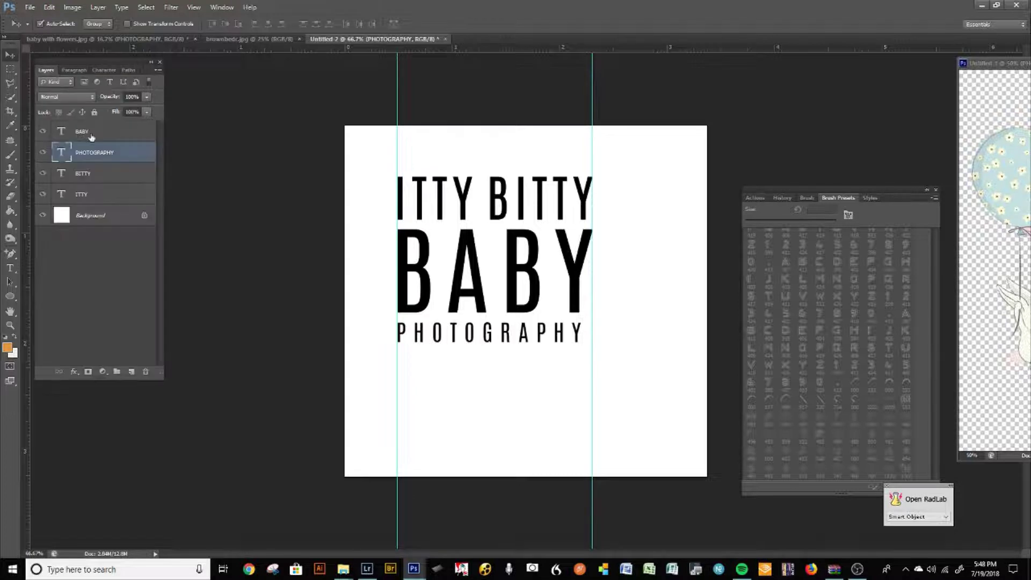
pyautogui.hotkey('ctrl', 't')
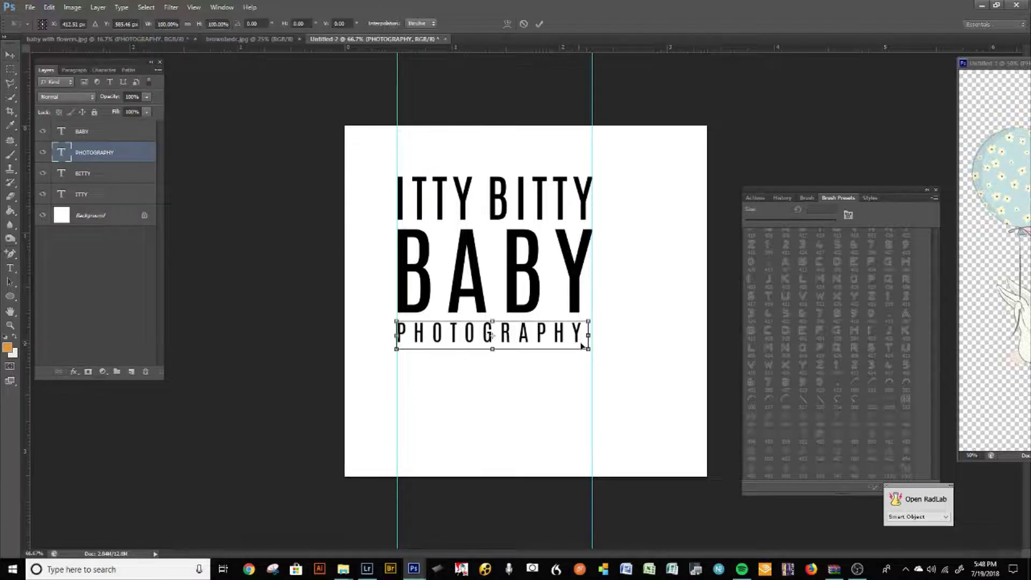
pyautogui.moveTo(588, 321); pyautogui.dragTo(603, 317)
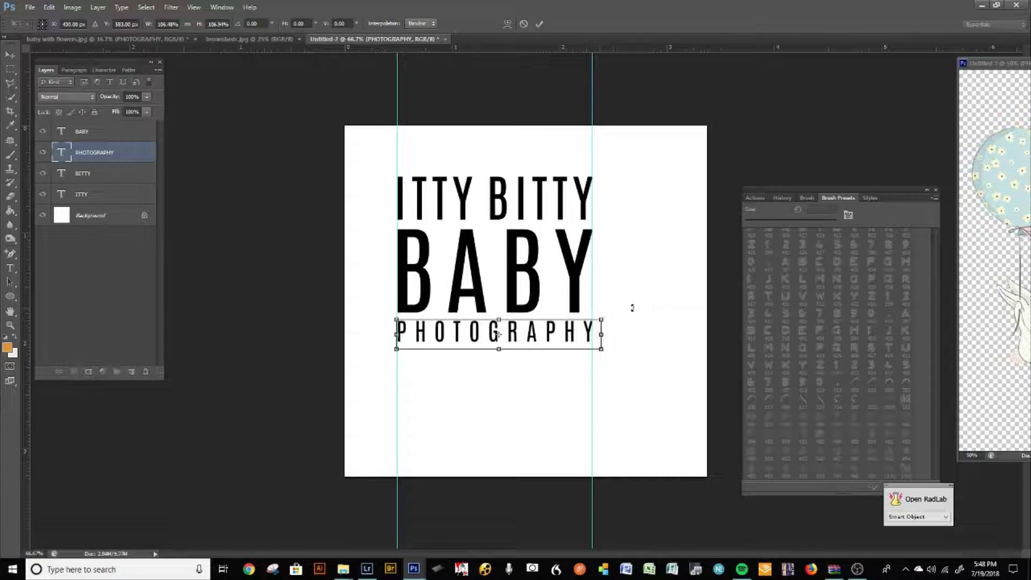
pyautogui.press('Return')
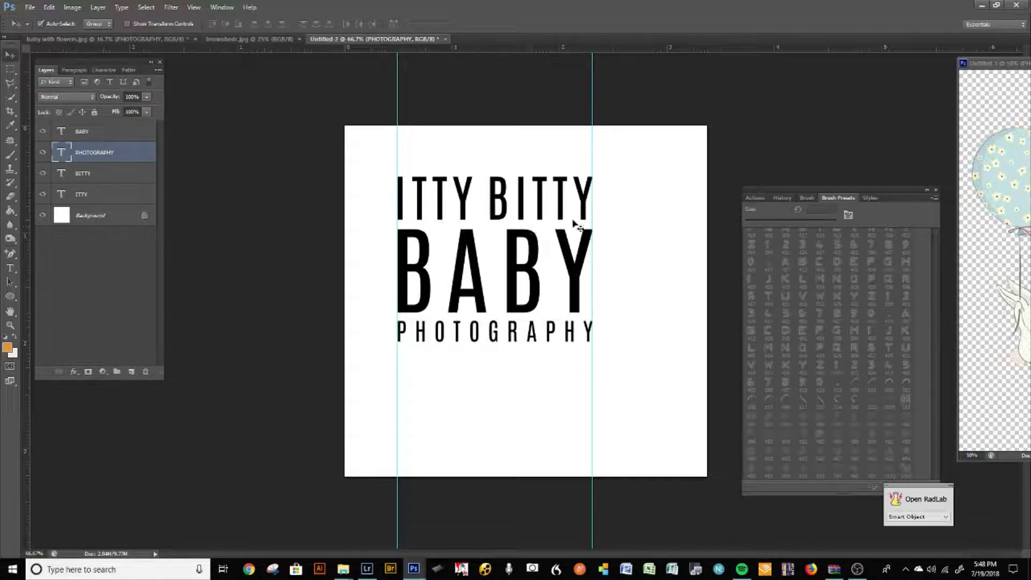
# Step: Select all four text layers, scale them together to about 175%, and position them to fill the white canvas
pyautogui.keyDown('shift'); pyautogui.click(89, 133); pyautogui.keyUp('shift')
pyautogui.keyDown('shift'); pyautogui.click(103, 195); pyautogui.keyUp('shift')
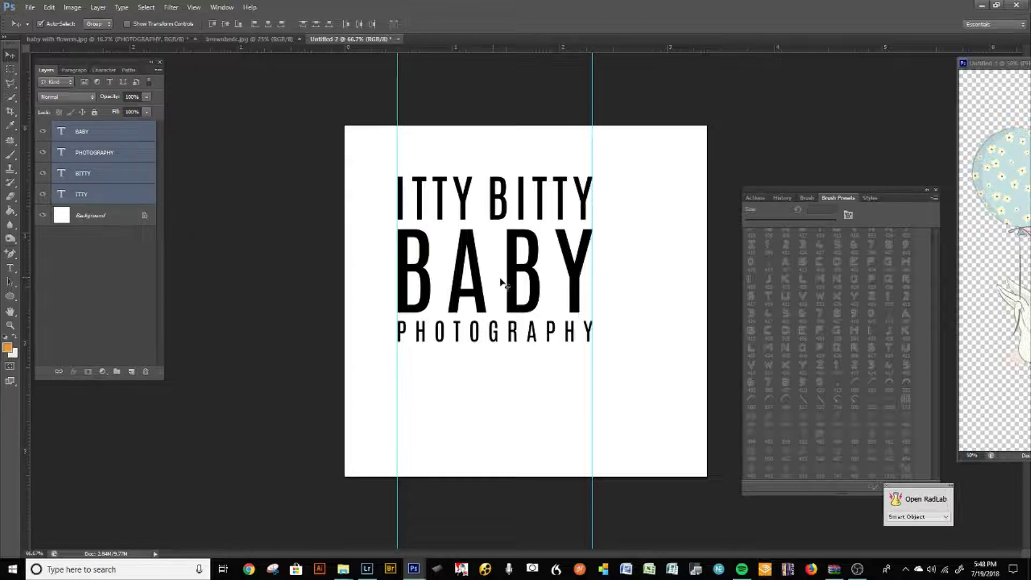
pyautogui.hotkey('ctrl', 't')
pyautogui.moveTo(595, 171); pyautogui.dragTo(718, 69)
pyautogui.moveTo(624, 191); pyautogui.dragTo(587, 296)
pyautogui.moveTo(687, 173); pyautogui.dragTo(708, 156)
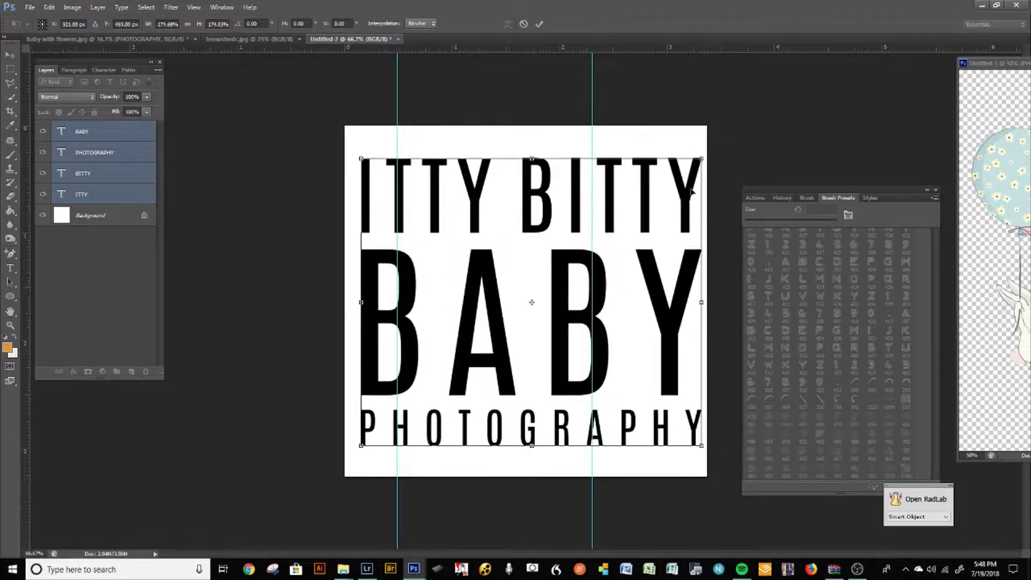
pyautogui.press('Return')
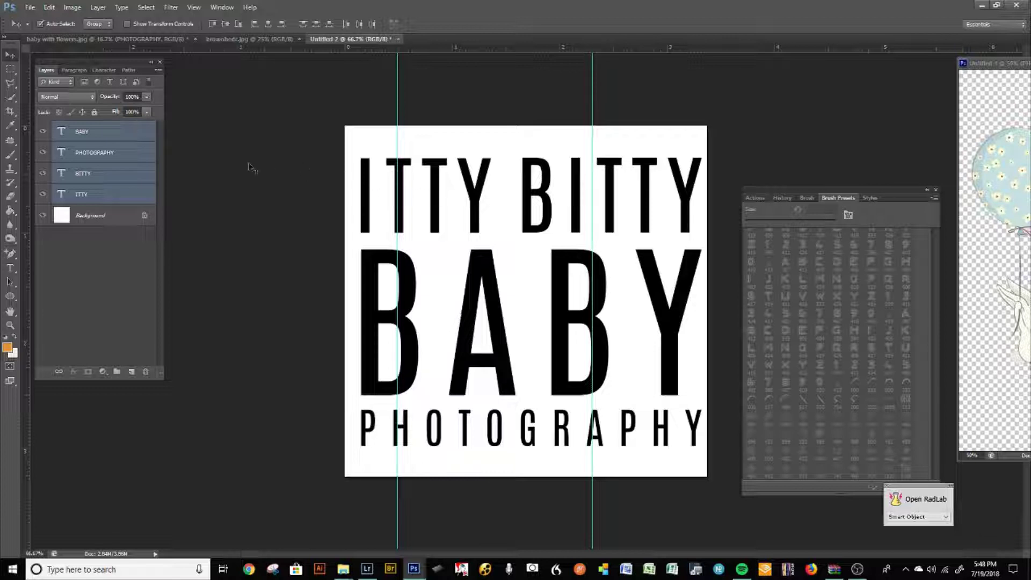
pyautogui.moveTo(475, 215); pyautogui.dragTo(473, 215)
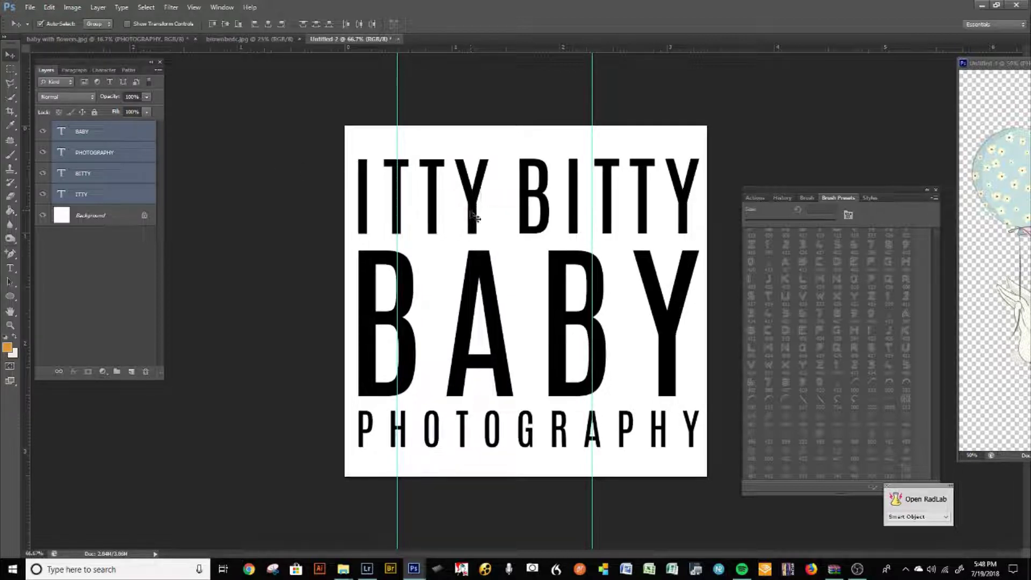
# Step: Define the text logo as a brush preset named "itty bitty" and close its document without saving
pyautogui.click(30, 7)
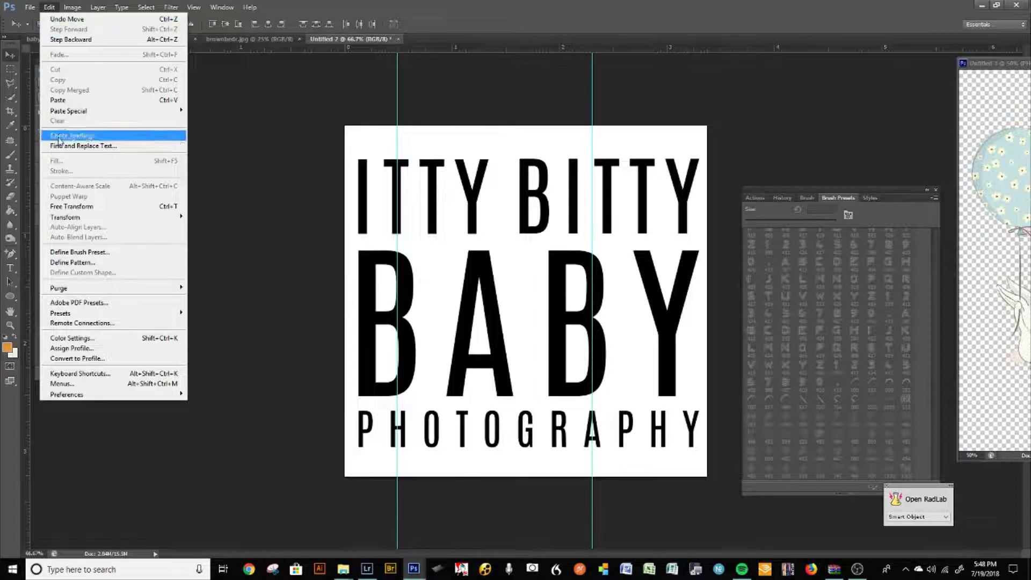
pyautogui.click(87, 251)
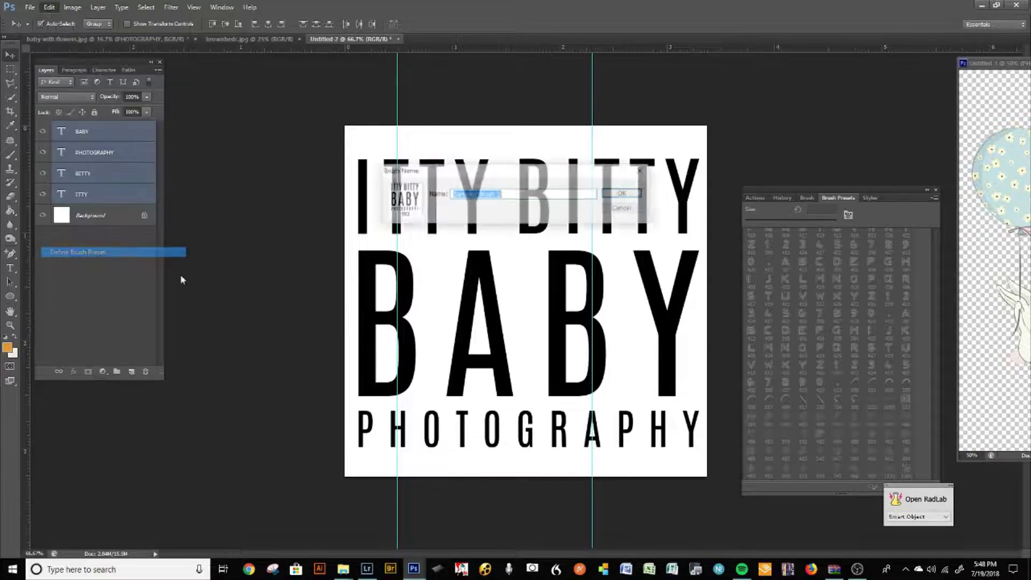
pyautogui.write('itty bitty')
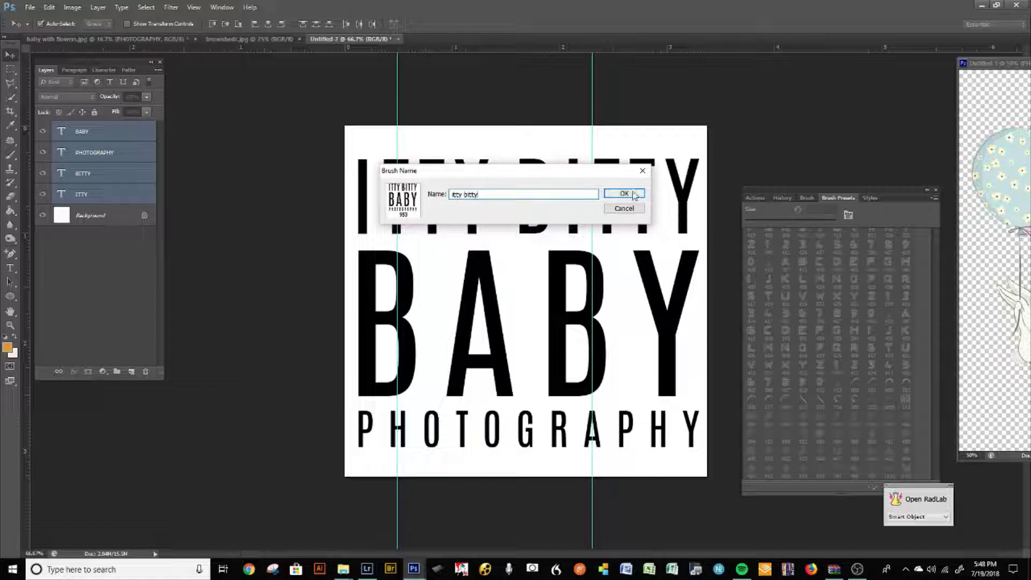
pyautogui.click(635, 196)
pyautogui.click(398, 39)
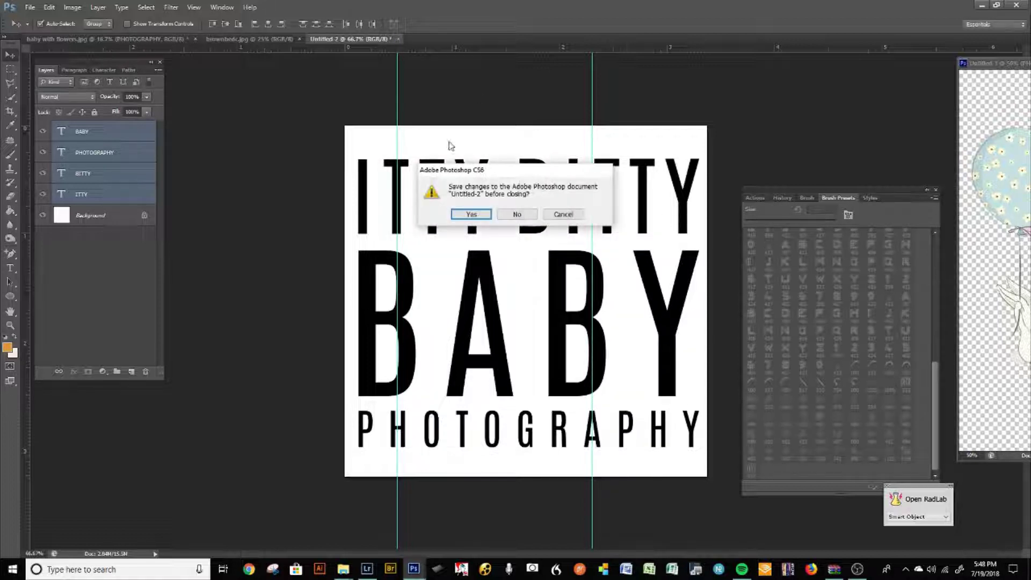
pyautogui.click(517, 215)
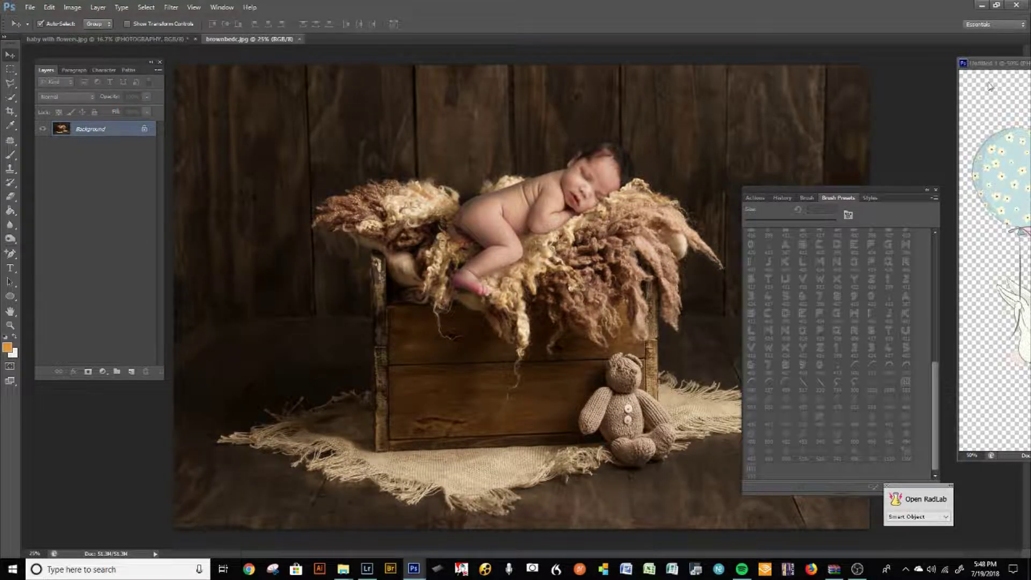
# Step: Sample the baby's skin tone as the brush color and stamp the new logo brush in the photo's lower-left corner
pyautogui.press('b')
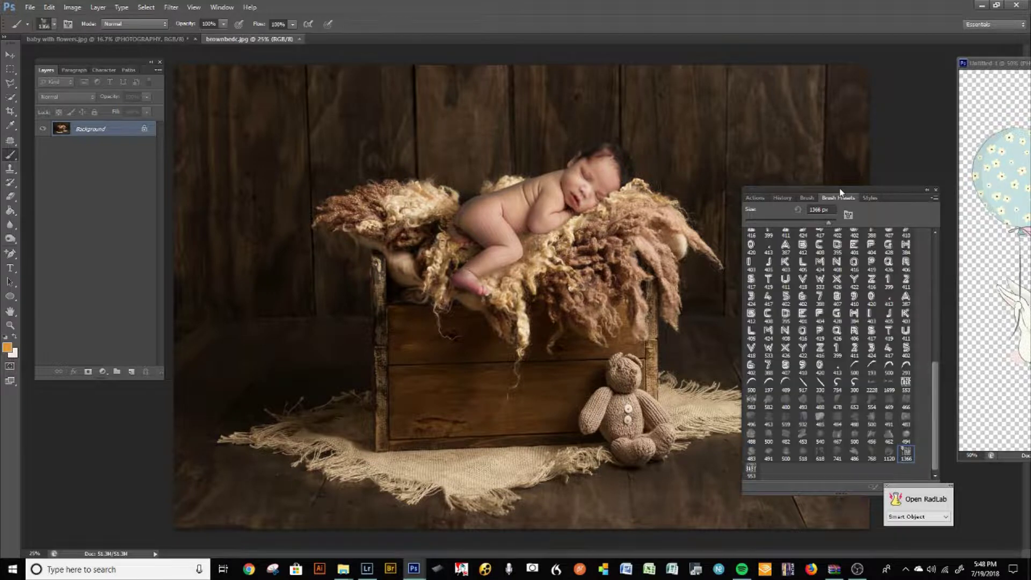
pyautogui.click(751, 470)
pyautogui.click(662, 274)
pyautogui.press('i')
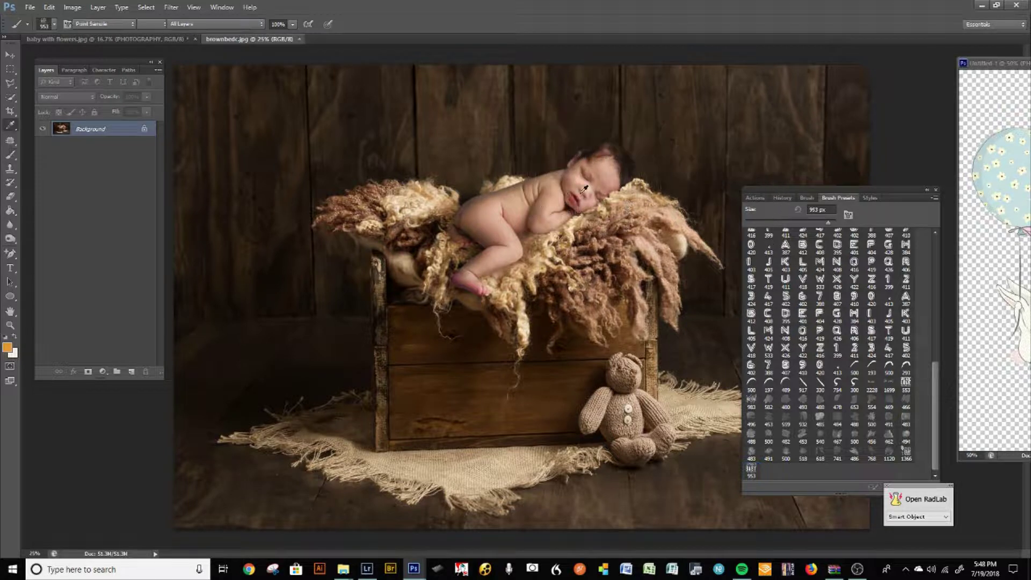
pyautogui.click(550, 205)
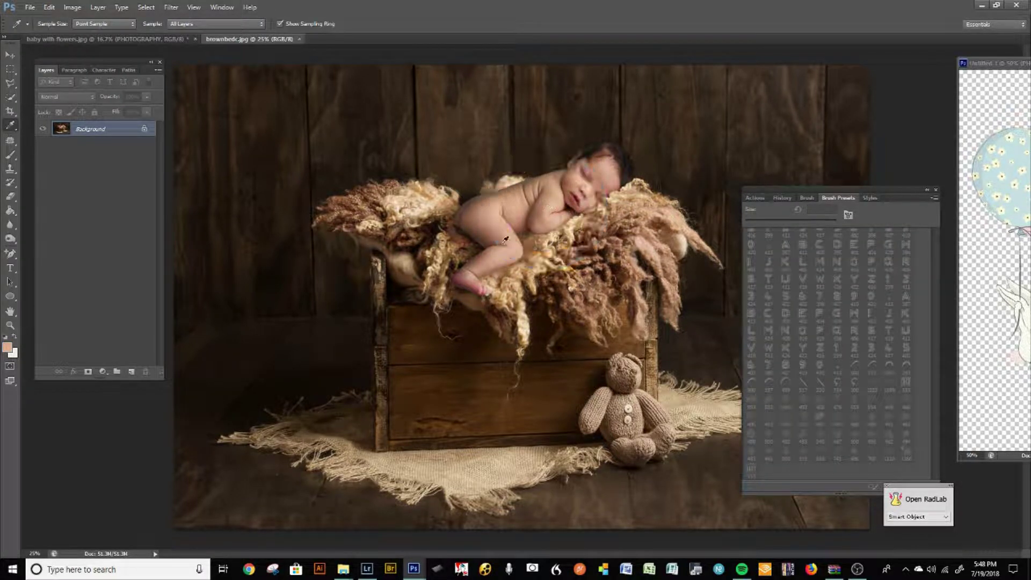
pyautogui.press('b')
pyautogui.click(244, 462)
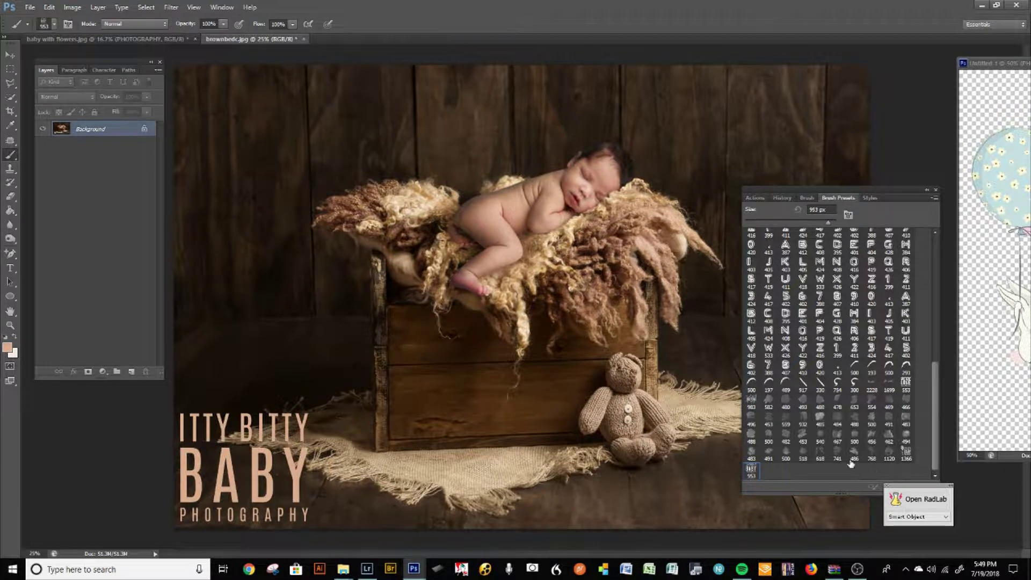
# Step: Undo the skin-tone stamp and stamp the logo in the photo's lower-left corner in a tan color sampled from the burlap rug
pyautogui.hotkey('ctrl', 'z')
pyautogui.press('i')
pyautogui.moveTo(464, 461); pyautogui.dragTo(466, 456)
pyautogui.press('b')
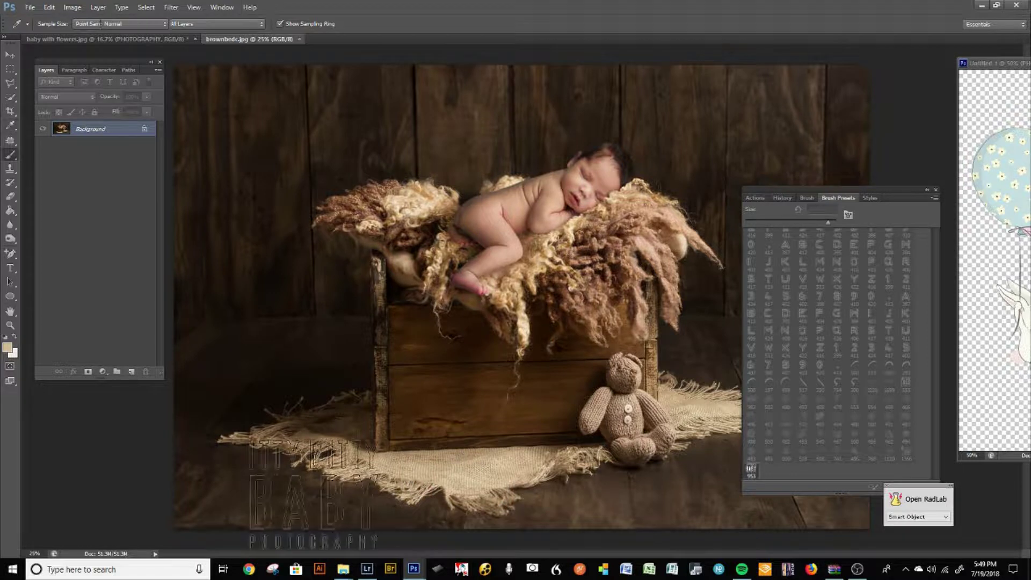
pyautogui.click(245, 470)
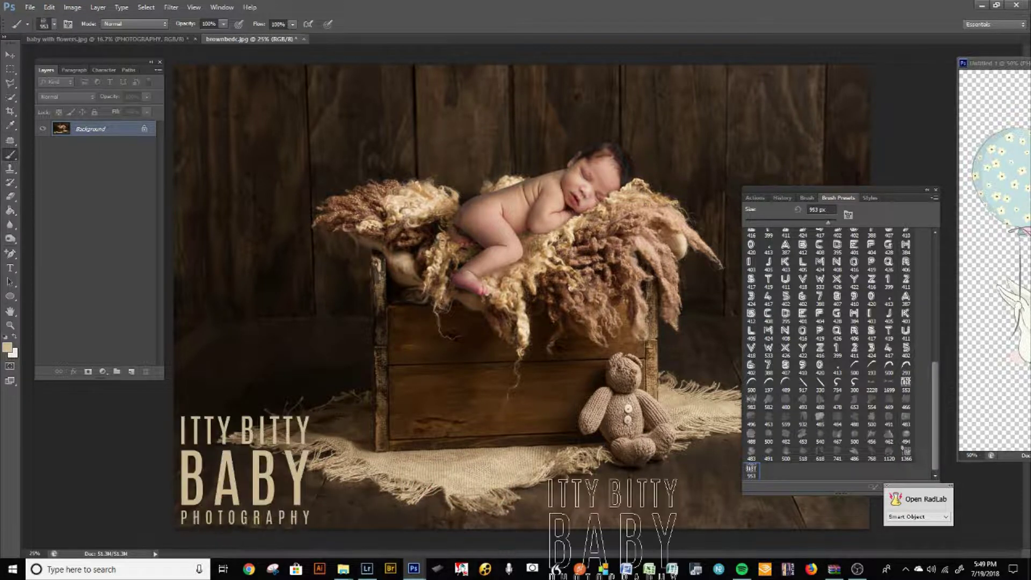
# Step: Undo the tan stamp, lower the brush opacity to 52%, and try a logo stamp in the photo's upper-left corner
pyautogui.hotkey('ctrl', 'z')
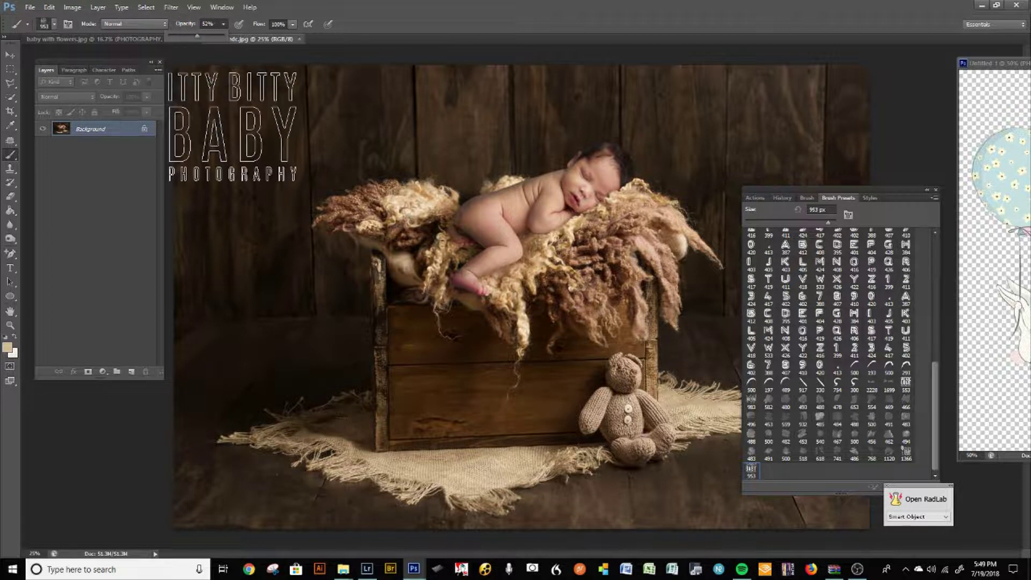
pyautogui.click(237, 125)
pyautogui.hotkey('ctrl', 'z')
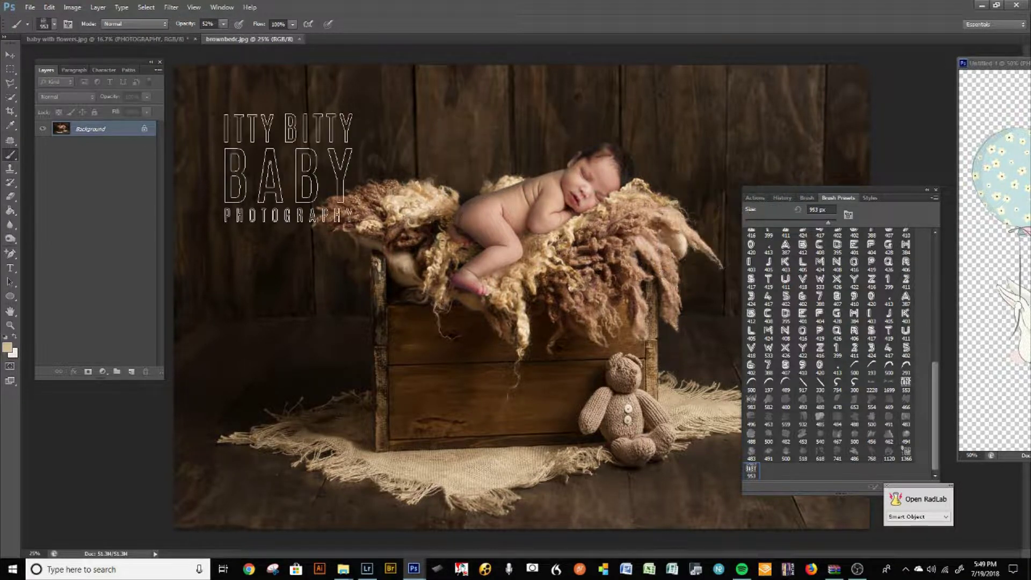
# Step: Try smaller logo brush sizes and enlarge the brush to 1300 px over the photo's upper-left area
pyautogui.press('[')
pyautogui.press('[')
pyautogui.press('[')
pyautogui.press('[')
pyautogui.press('[')
pyautogui.press(']')
pyautogui.press(']')
pyautogui.press(']')
pyautogui.press(']')
pyautogui.press(']')
pyautogui.press(']')
pyautogui.press(']')
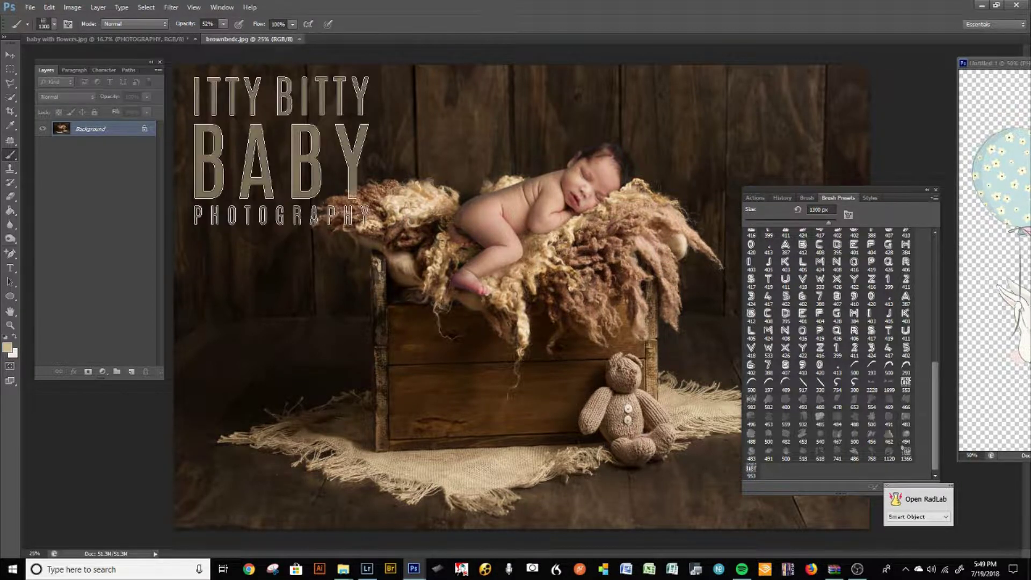
# Step: Reduce the logo brush to 500 px and try a stamp beside the wooden crate's left edge, undoing it
pyautogui.press('[')
pyautogui.press('[')
pyautogui.press('[')
pyautogui.press('[')
pyautogui.press('[')
pyautogui.press('[')
pyautogui.press('[')
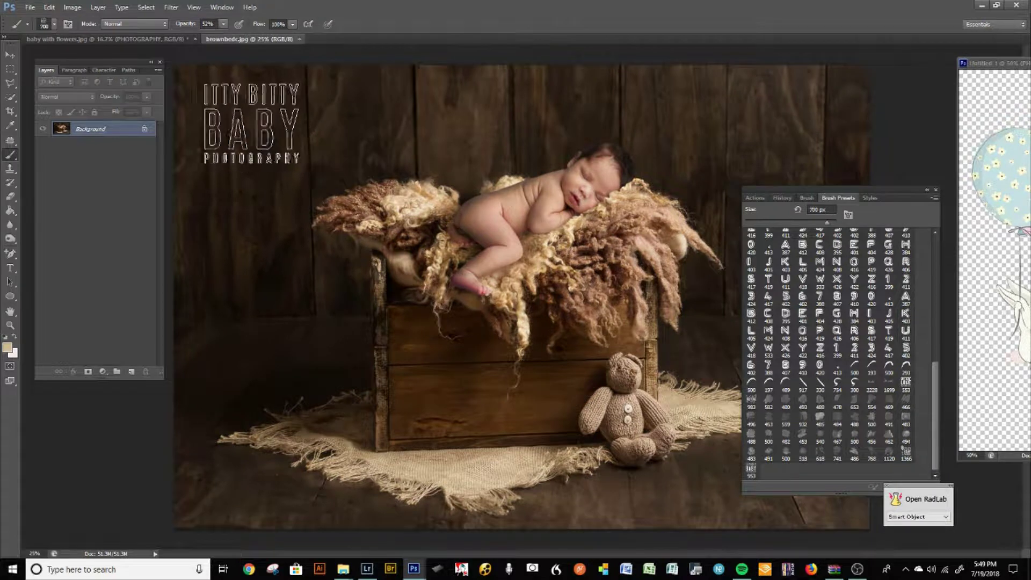
pyautogui.click(357, 329)
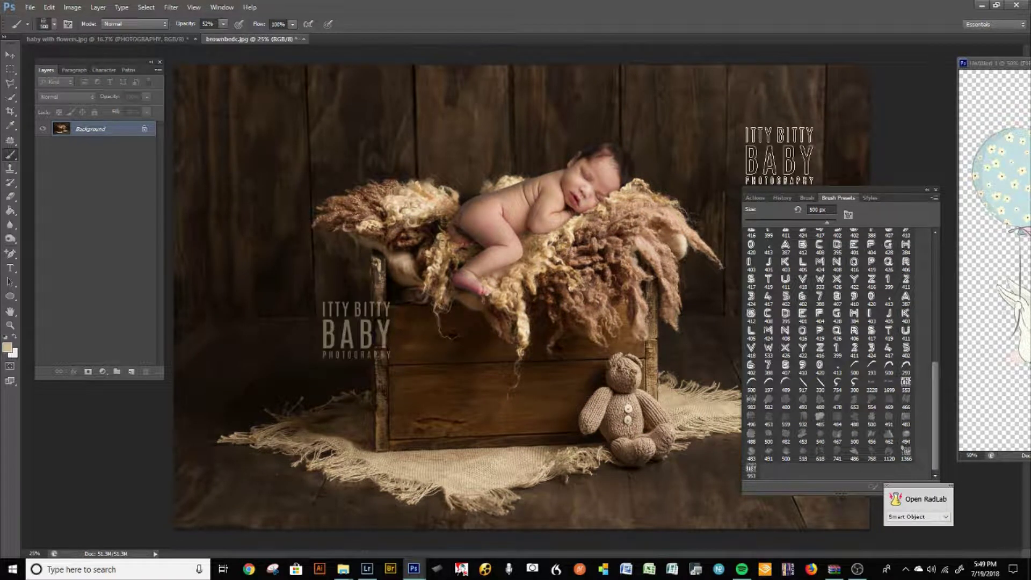
pyautogui.hotkey('ctrl', 'z')
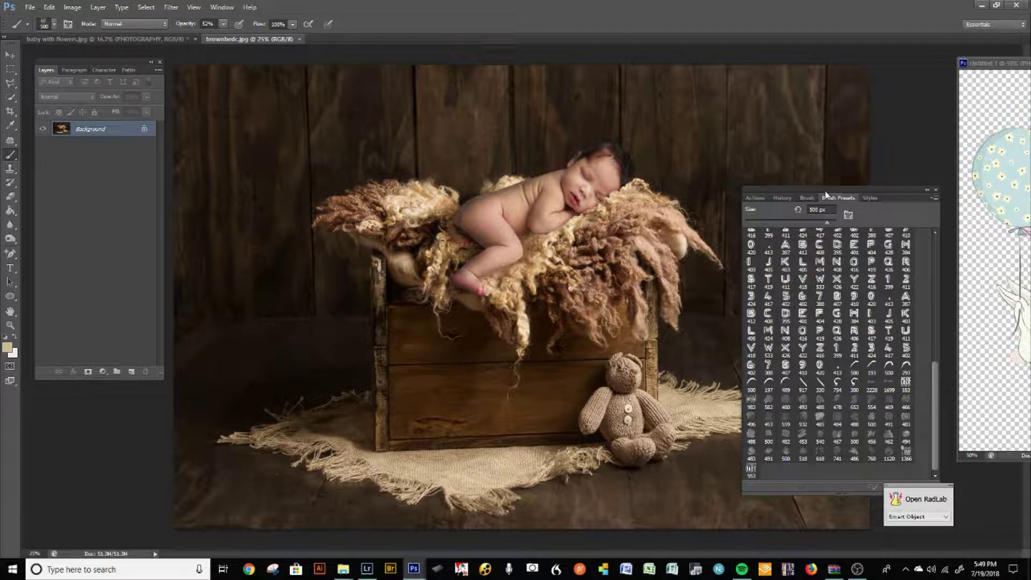
pyautogui.press('alt')
pyautogui.press('alt')
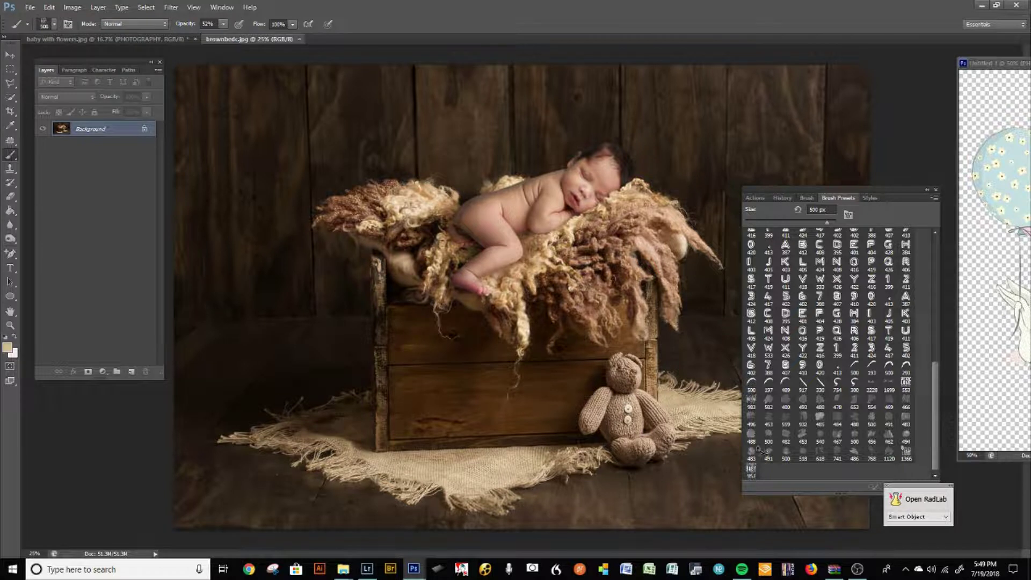